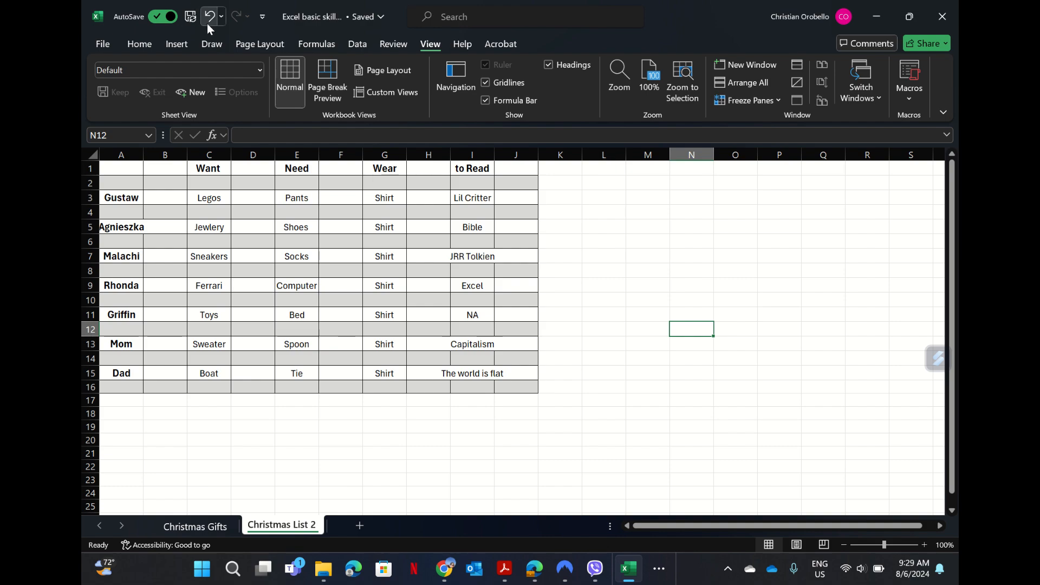
# - Undo all recent changes on the Christmas List 2 sheet, including the inserted row and the pasted table
pyautogui.click(210, 23)
pyautogui.click(210, 23)
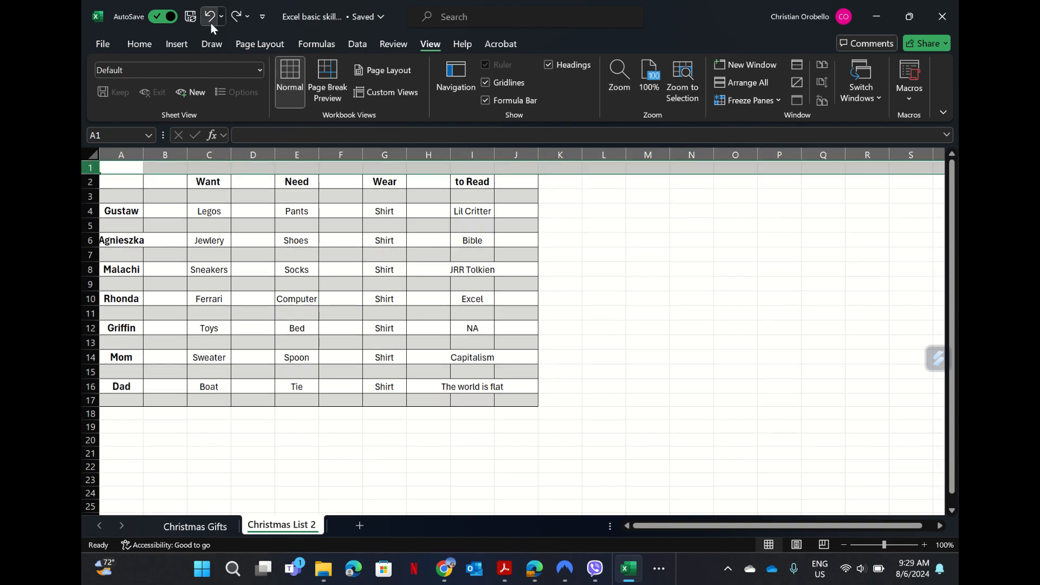
pyautogui.click(210, 22)
pyautogui.click(210, 23)
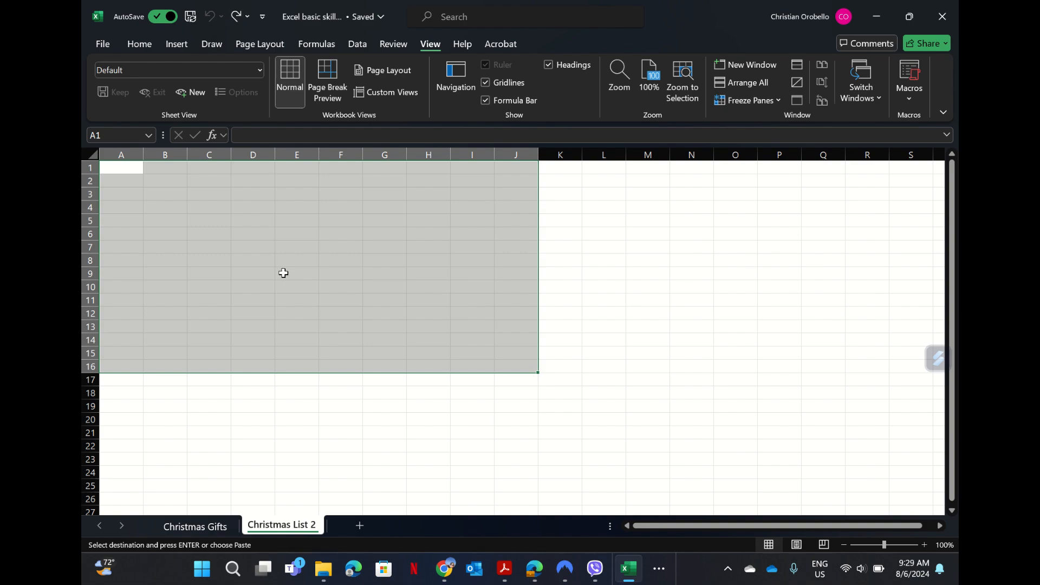
# - Try to clear the Christmas List 2 sheet's name, then rename the sheet as s
pyautogui.doubleClick(301, 528)
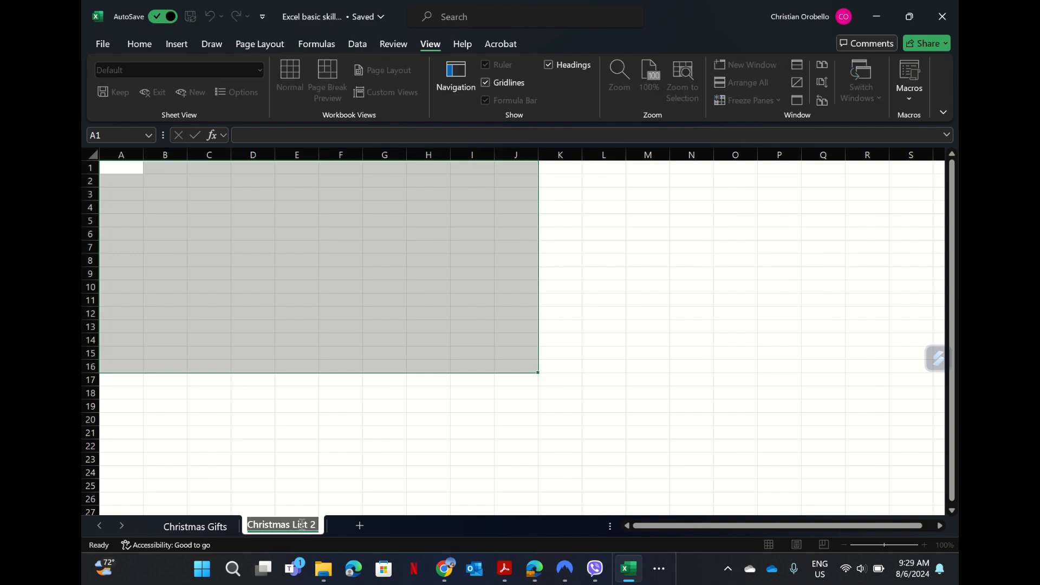
pyautogui.press('BackSpace')
pyautogui.click(214, 526)
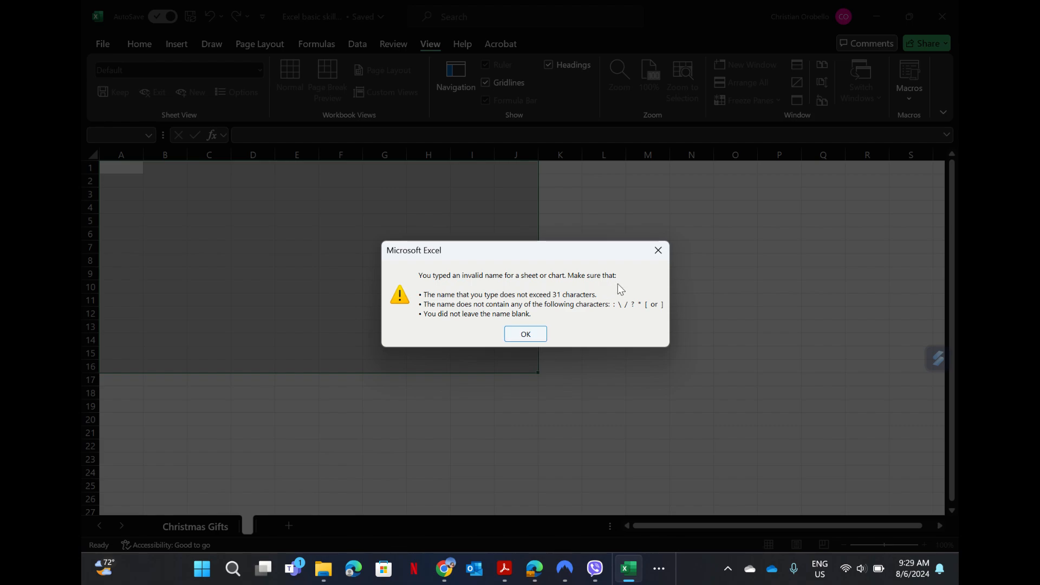
pyautogui.click(536, 335)
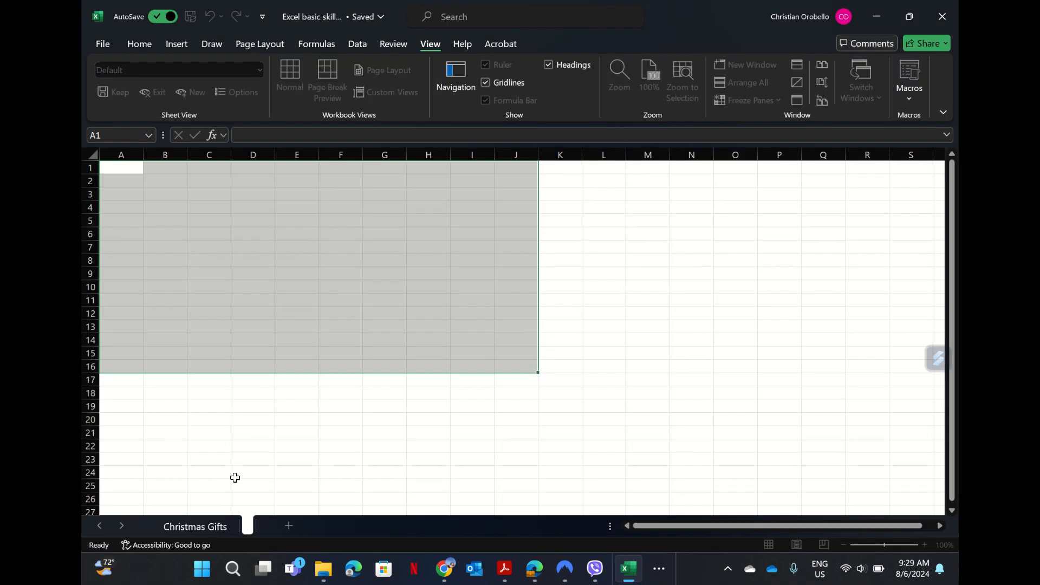
pyautogui.click(197, 527)
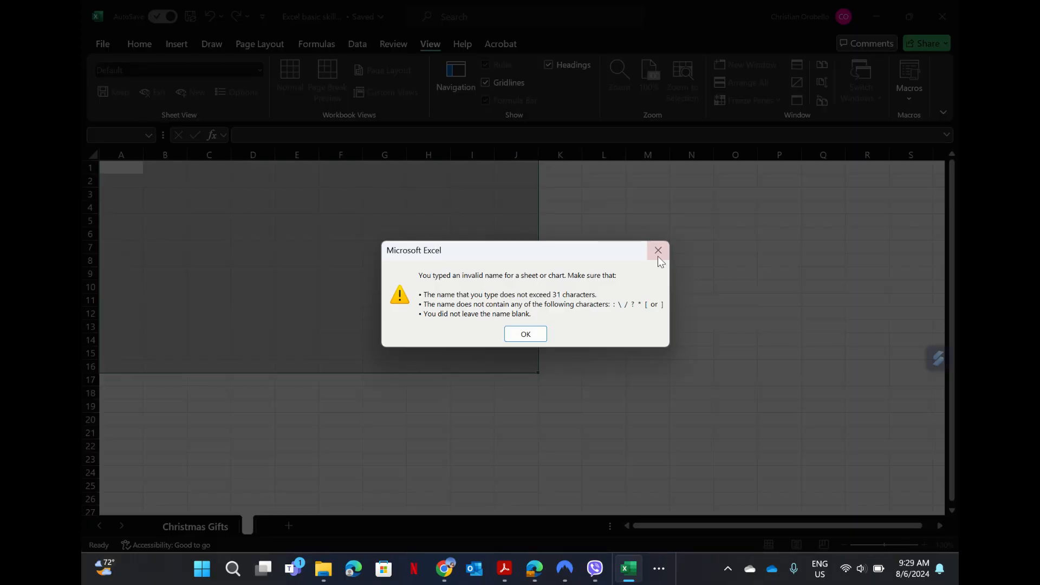
pyautogui.click(658, 250)
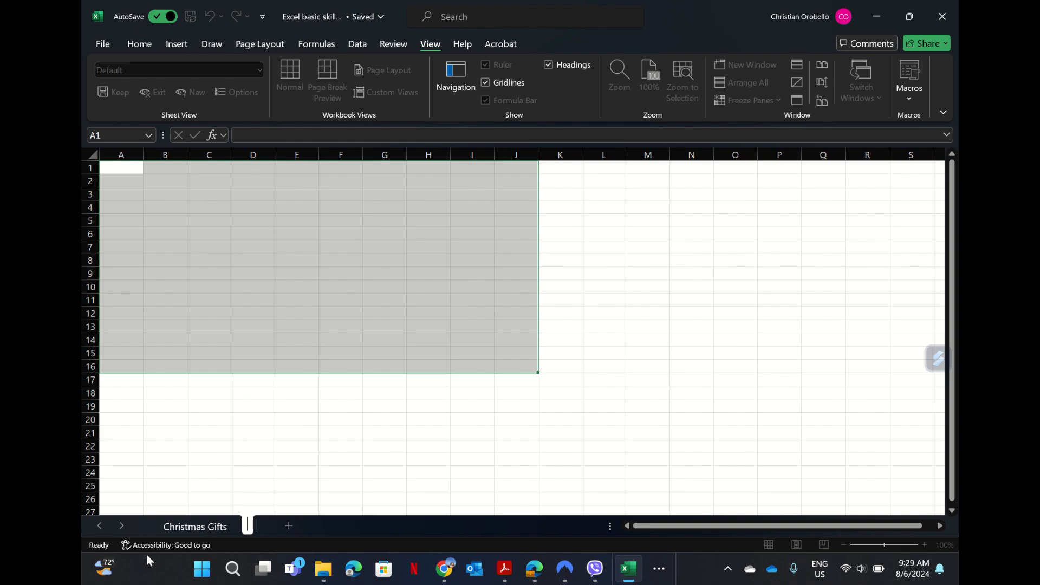
pyautogui.write('s')
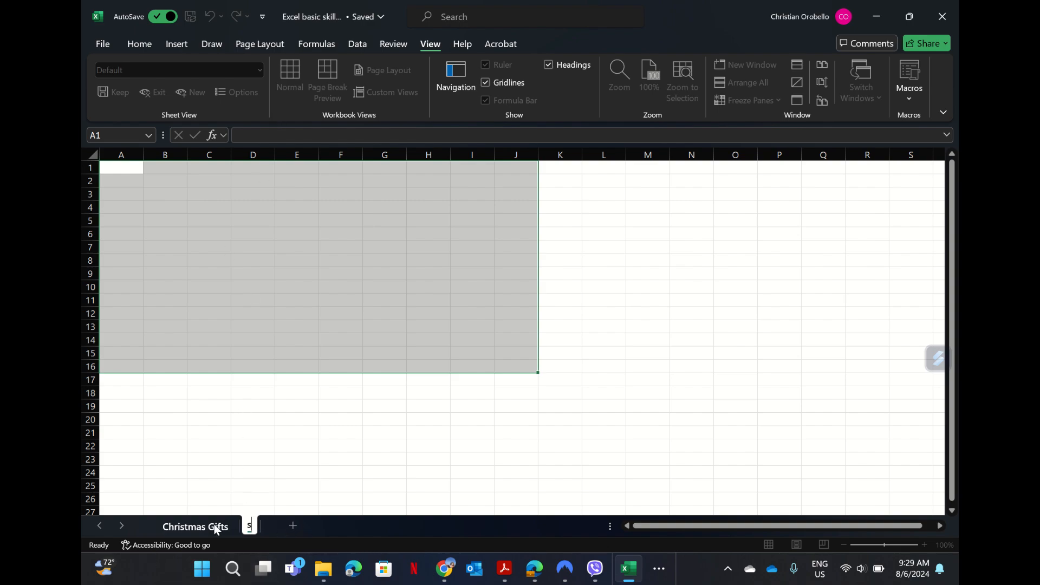
# - Switch to the Christmas Gifts sheet and copy the whole gift table, range A1:J16
pyautogui.click(213, 527)
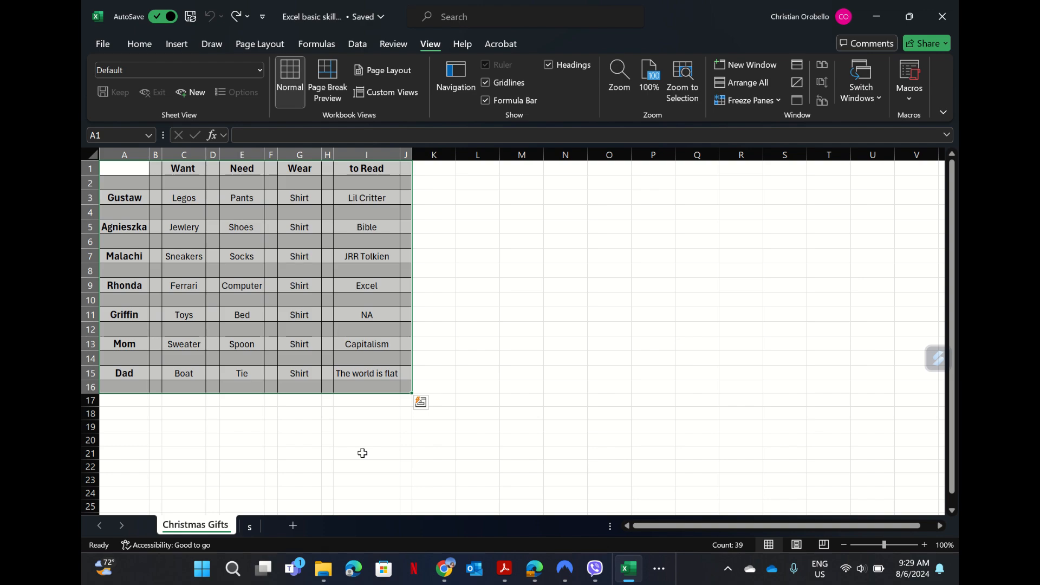
pyautogui.click(496, 426)
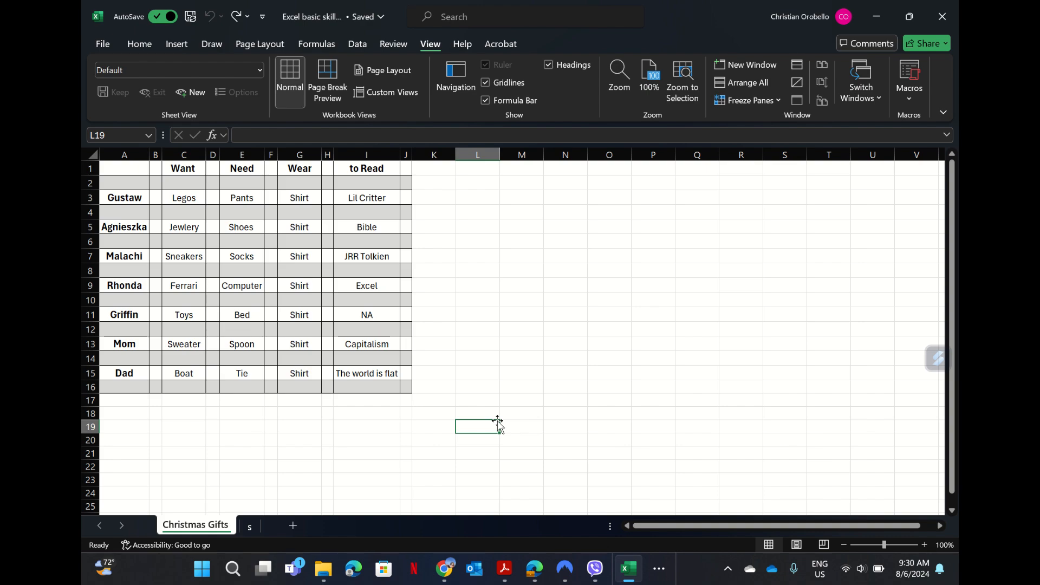
pyautogui.click(524, 250)
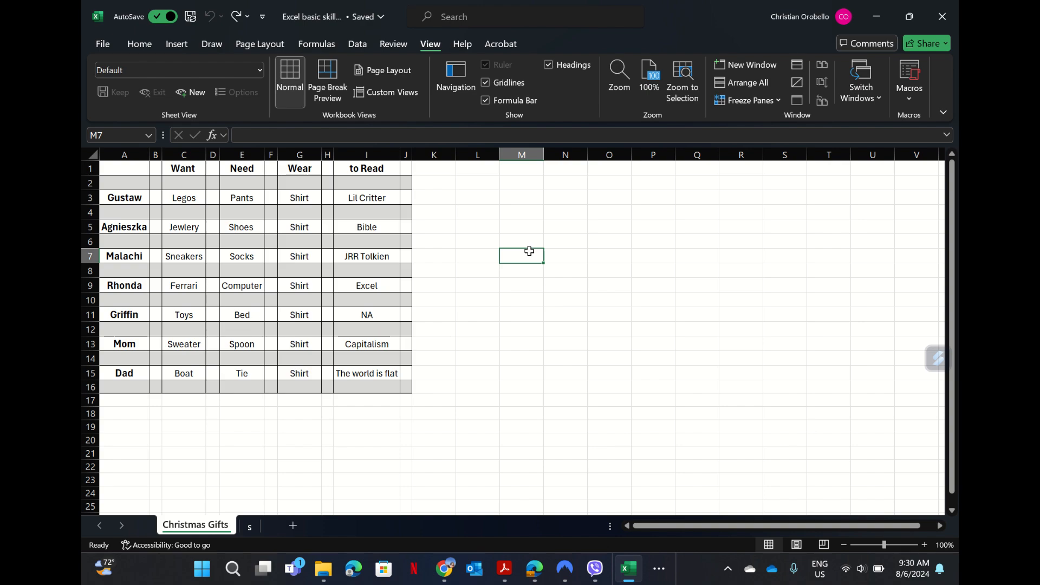
pyautogui.moveTo(122, 174); pyautogui.dragTo(405, 395)
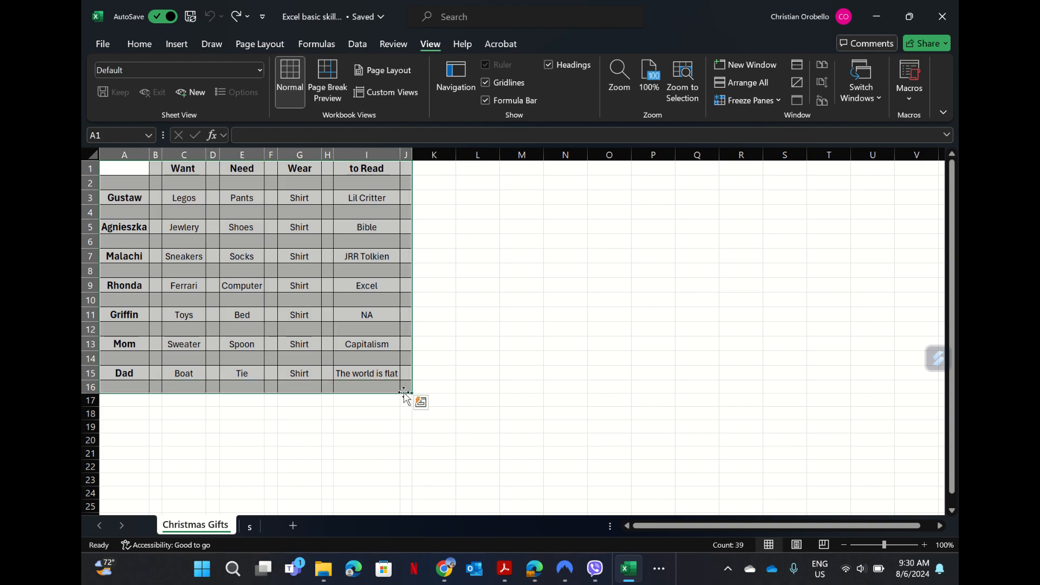
pyautogui.rightClick(296, 307)
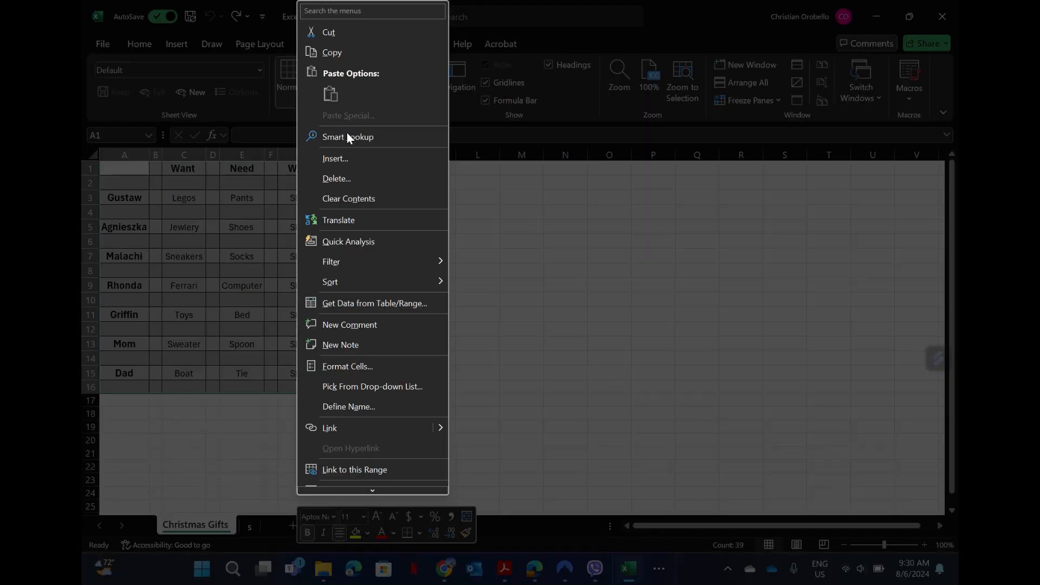
pyautogui.click(342, 53)
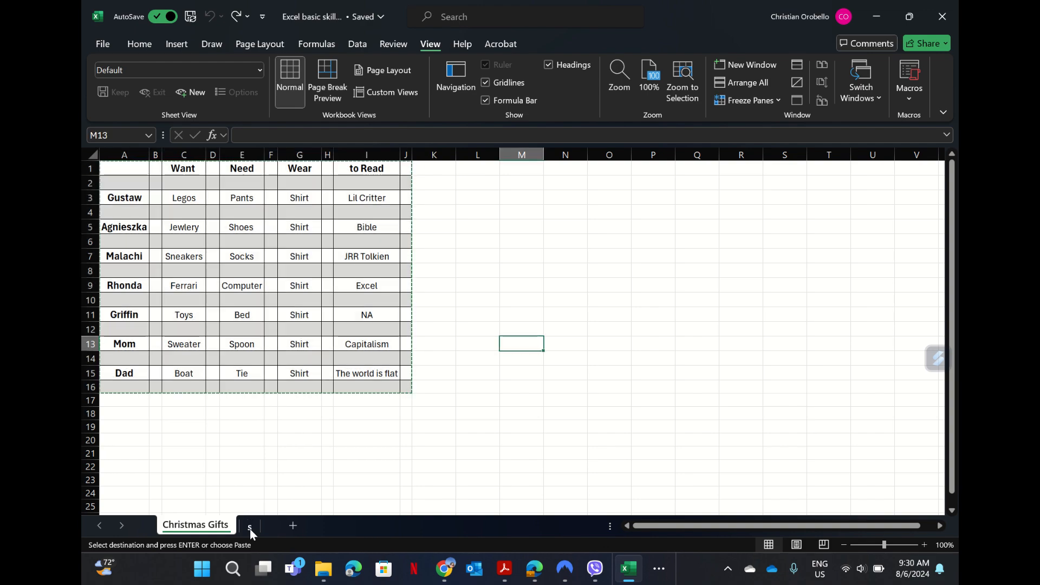
# - Rename the sheet called s as Christmas List 2
pyautogui.click(249, 528)
pyautogui.doubleClick(250, 527)
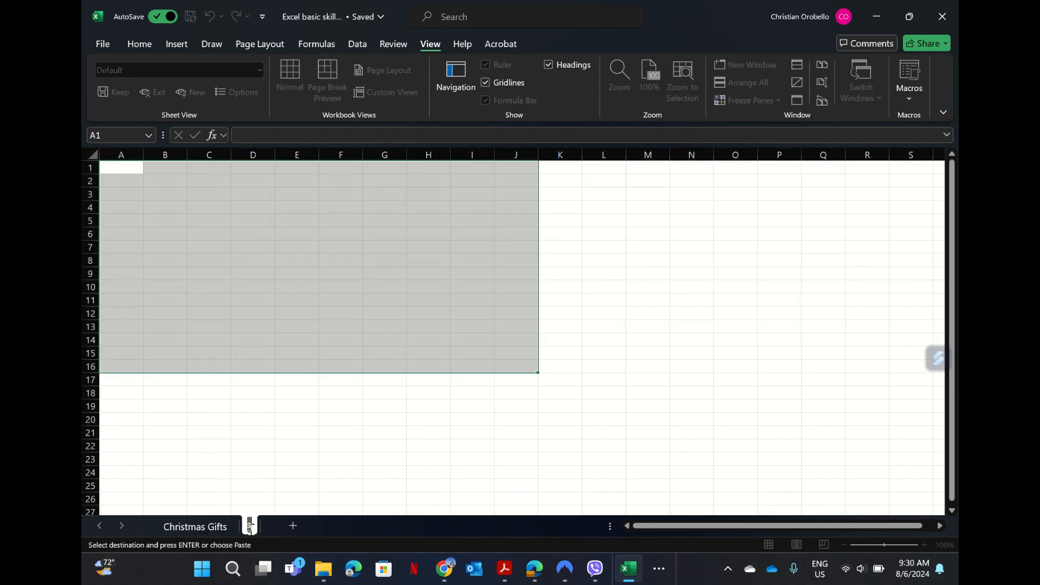
pyautogui.write('Christian')
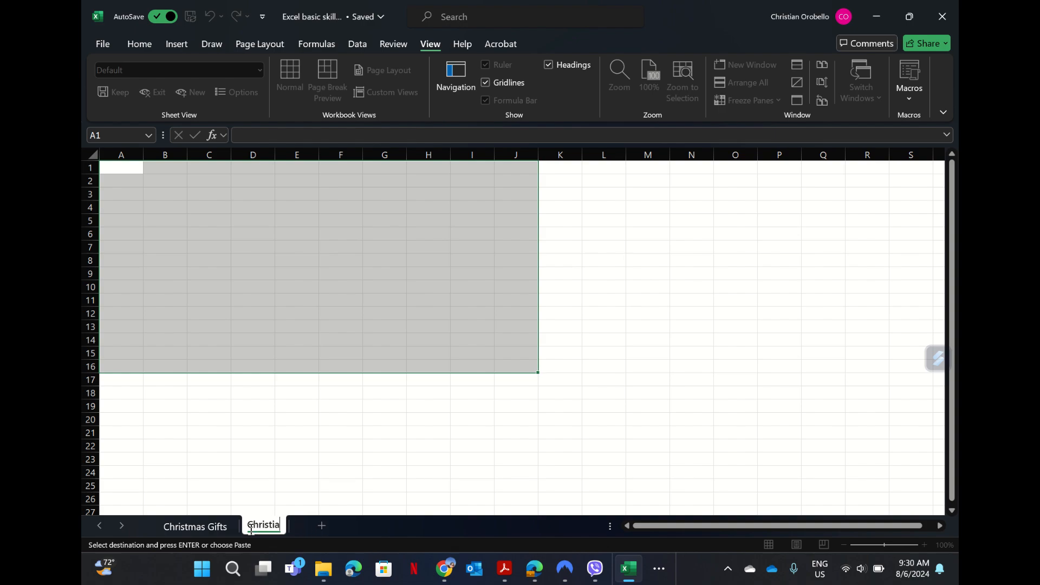
pyautogui.press('BackSpace')
pyautogui.press('BackSpace')
pyautogui.press('BackSpace')
pyautogui.write('mas List 2')
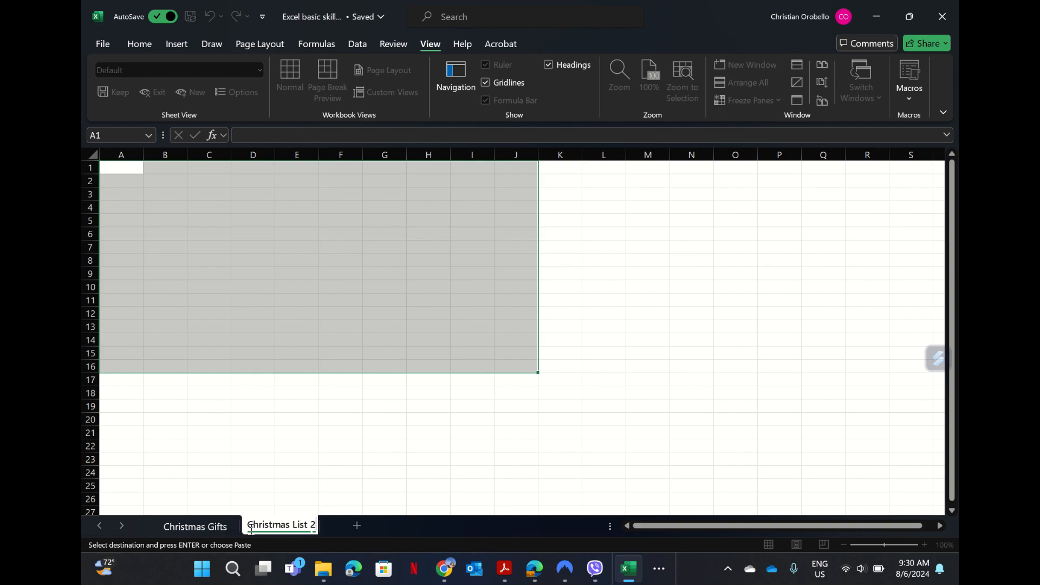
pyautogui.click(365, 488)
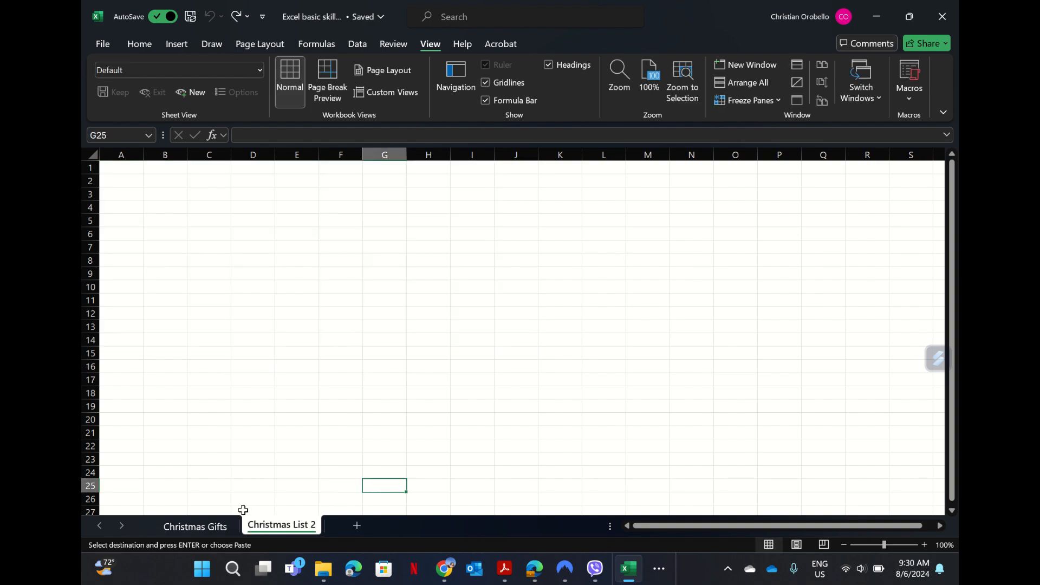
# - Paste the copied gift table into the Christmas List 2 sheet starting at cell A1
pyautogui.click(212, 528)
pyautogui.click(256, 528)
pyautogui.click(111, 167)
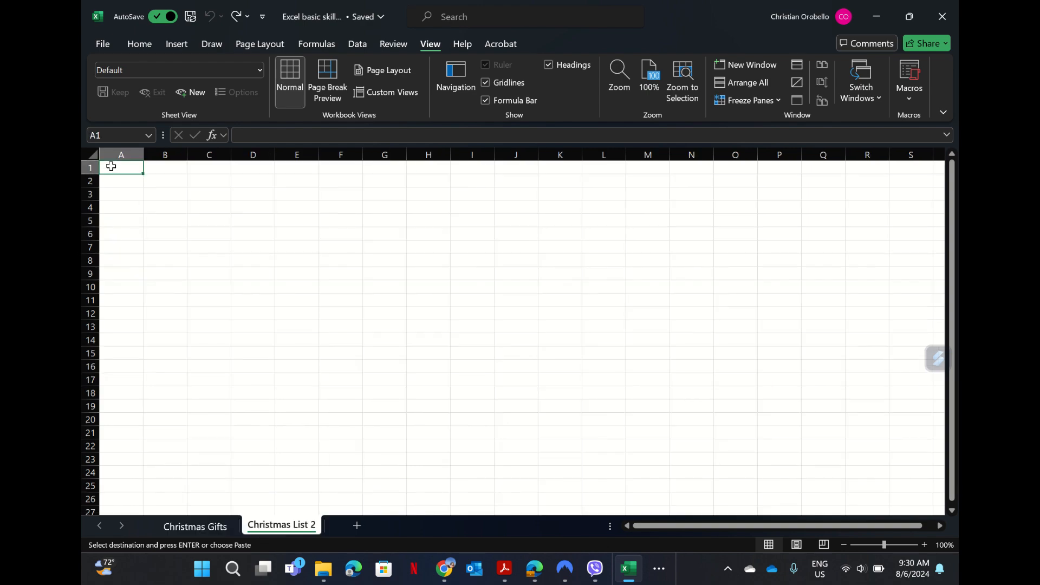
pyautogui.hotkey('ctrl', 'v')
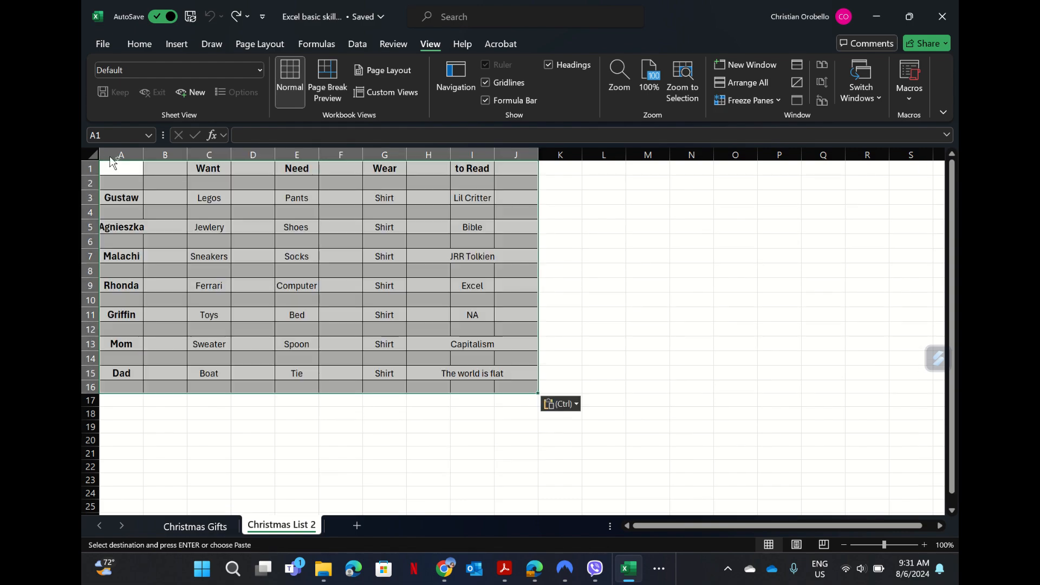
pyautogui.click(694, 269)
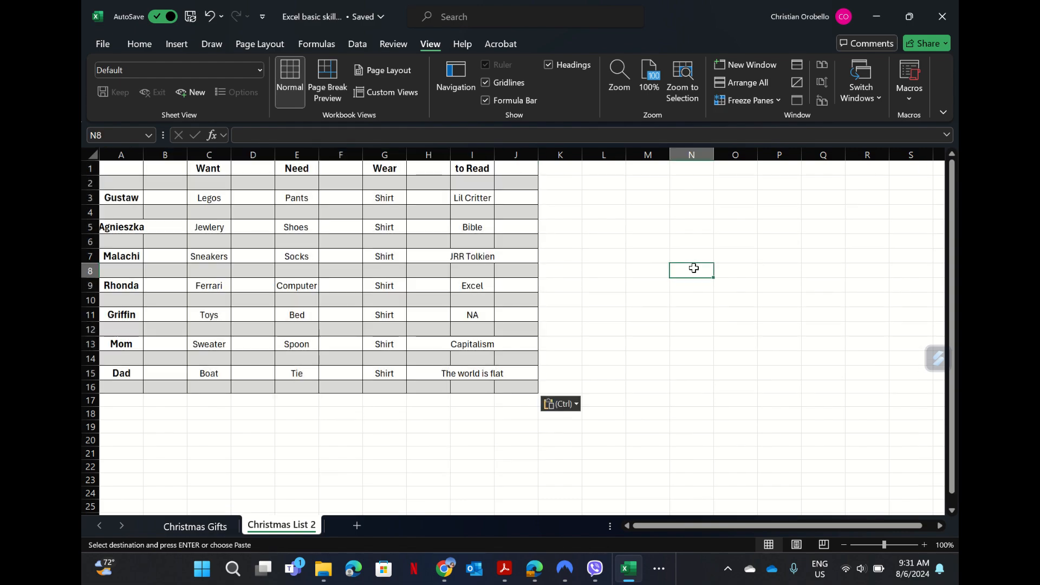
# - AutoFit the widths of columns I, E and A to their contents
pyautogui.doubleClick(494, 155)
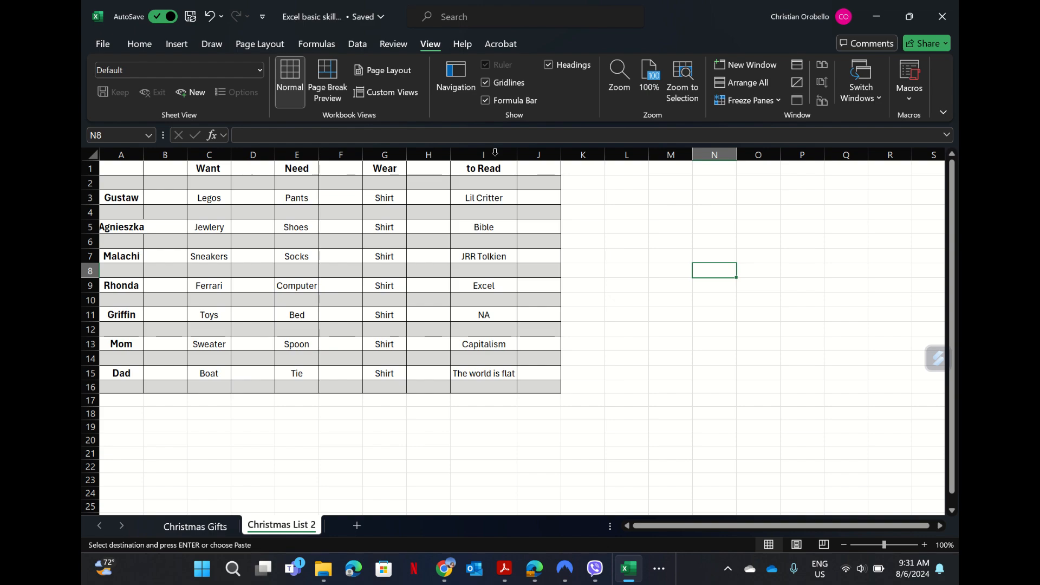
pyautogui.doubleClick(318, 158)
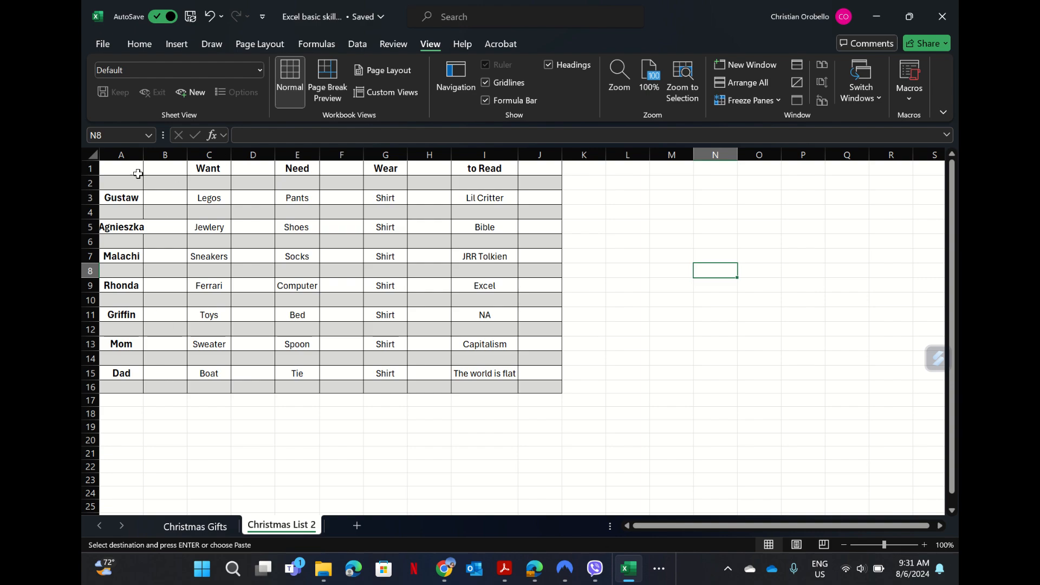
pyautogui.doubleClick(143, 155)
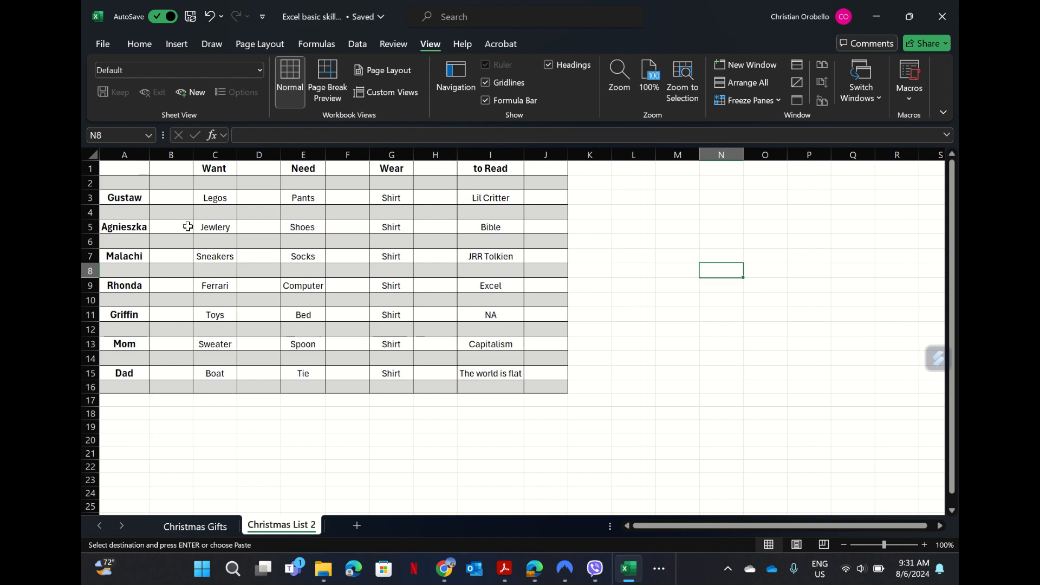
# - Apply a grey theme font colour to the empty cells B1:B16
pyautogui.moveTo(174, 167); pyautogui.dragTo(168, 390)
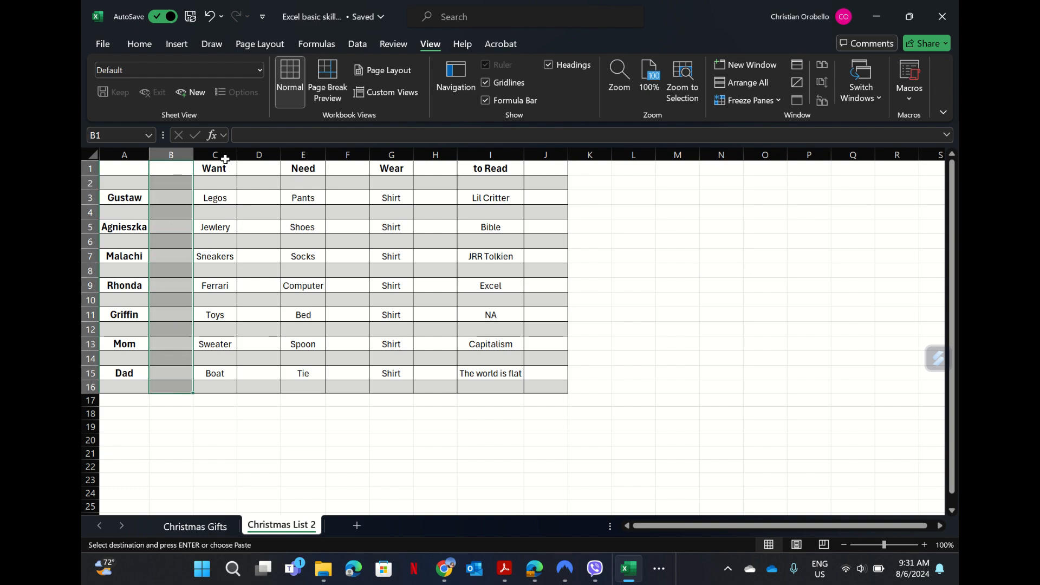
pyautogui.click(130, 45)
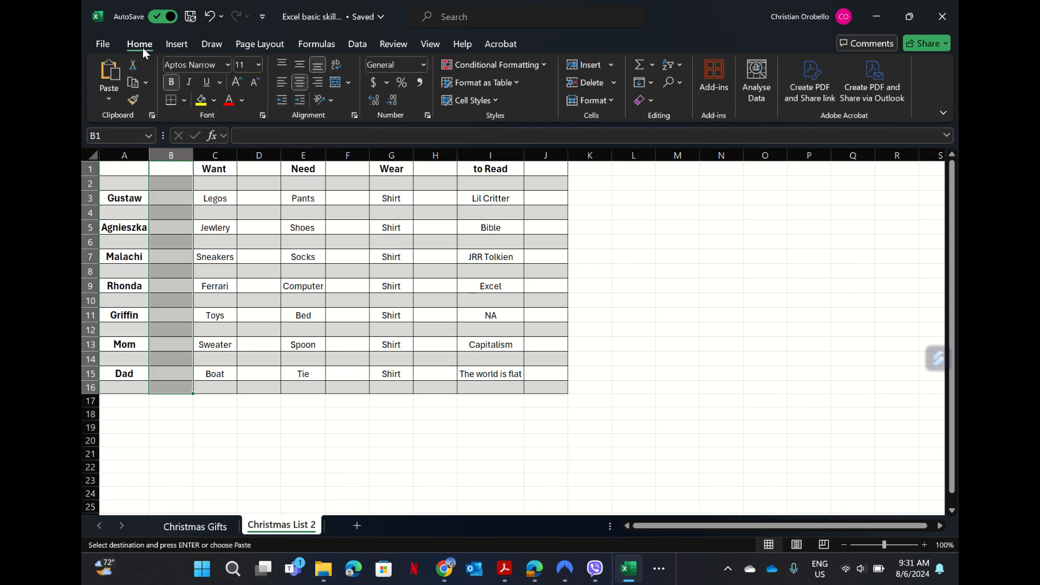
pyautogui.click(242, 100)
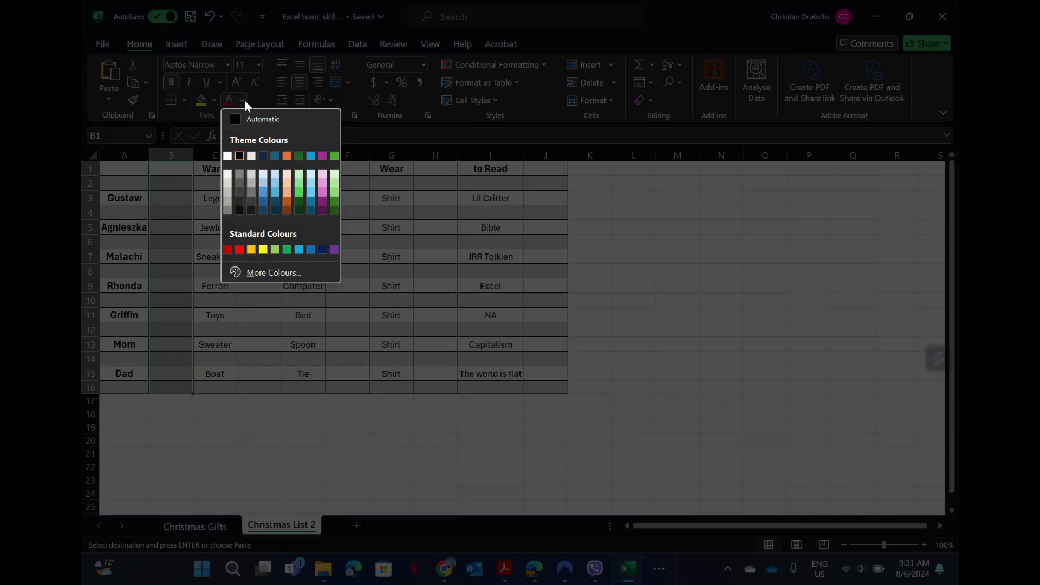
pyautogui.click(240, 174)
pyautogui.click(243, 461)
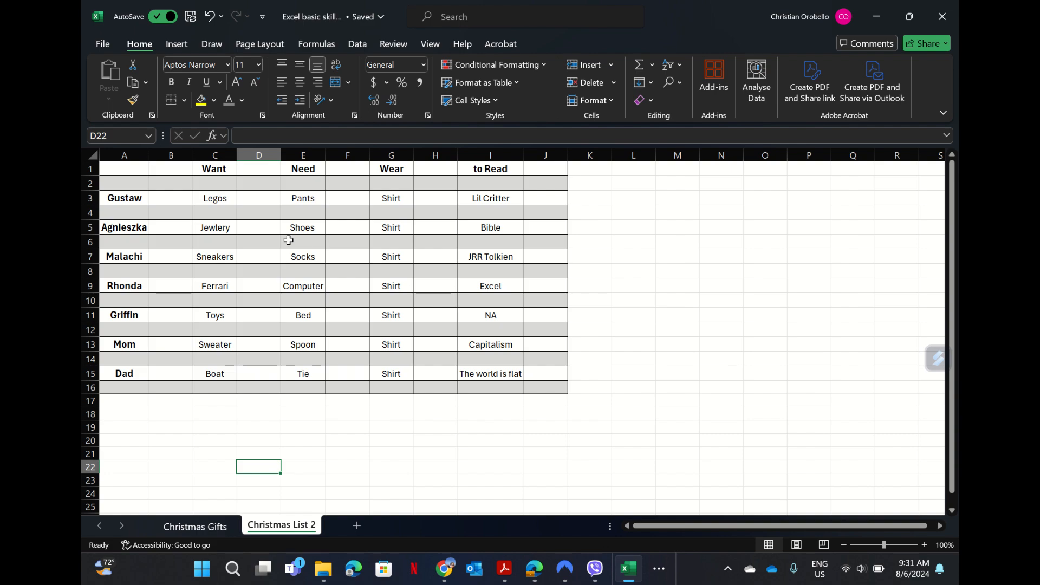
# - Insert two blank rows above the gift table's header row
pyautogui.rightClick(90, 168)
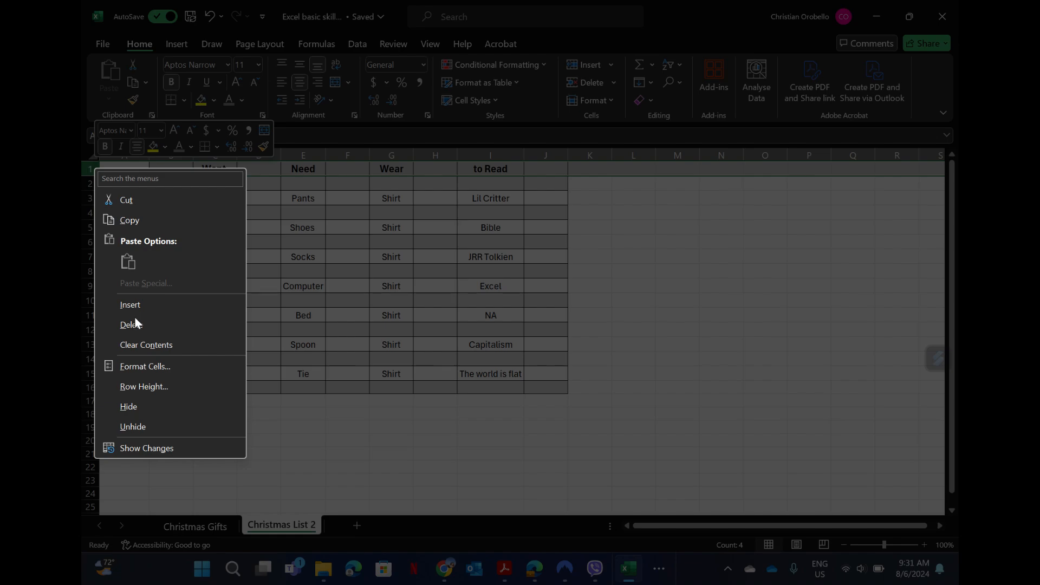
pyautogui.click(131, 305)
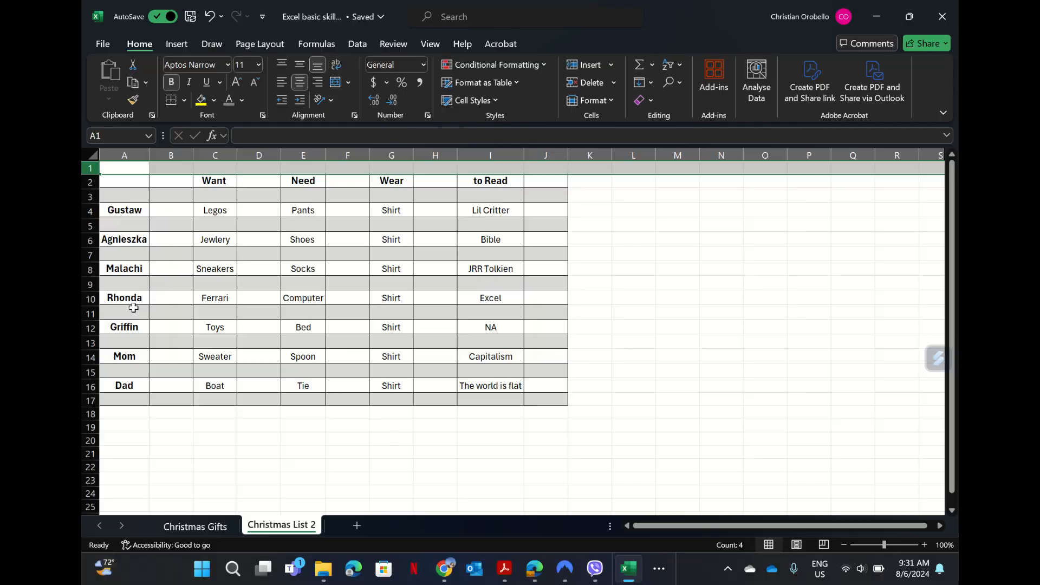
pyautogui.rightClick(91, 168)
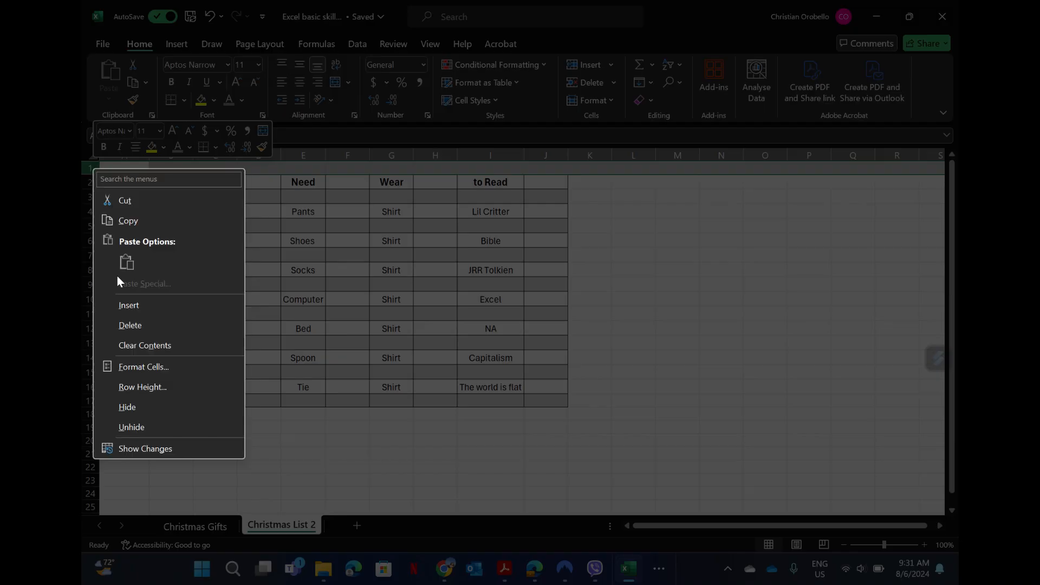
pyautogui.click(129, 305)
pyautogui.click(663, 340)
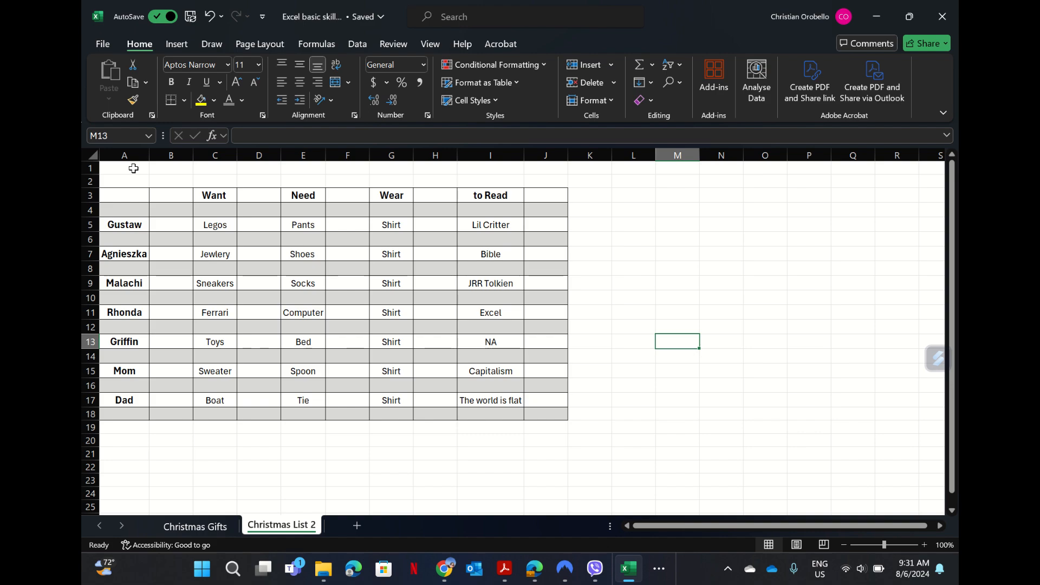
# - Merge and centre cells A1:J2 and enter the title "Christmas List 2024"
pyautogui.moveTo(134, 168); pyautogui.dragTo(535, 178)
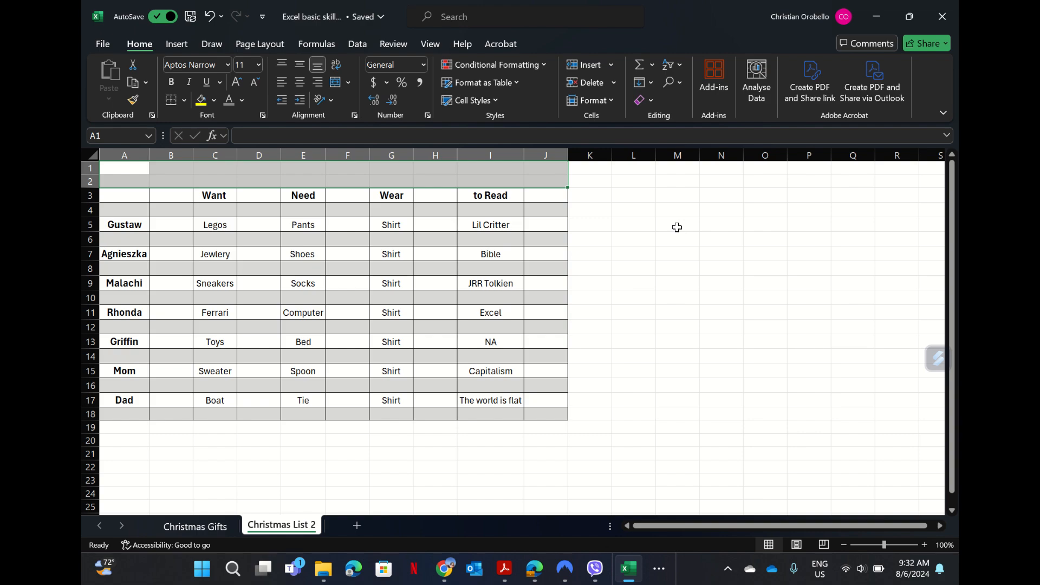
pyautogui.click(336, 83)
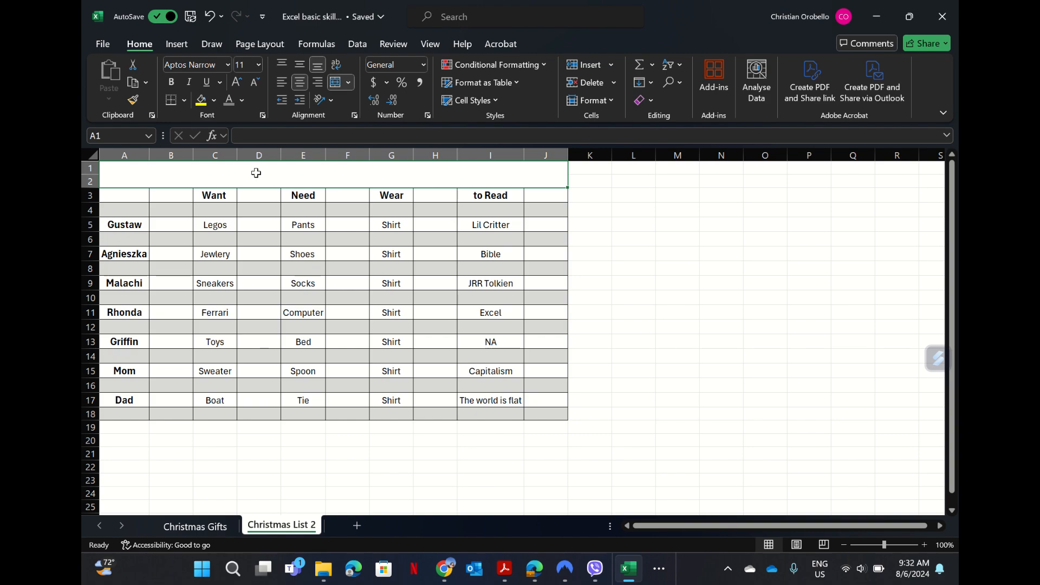
pyautogui.write('Chri')
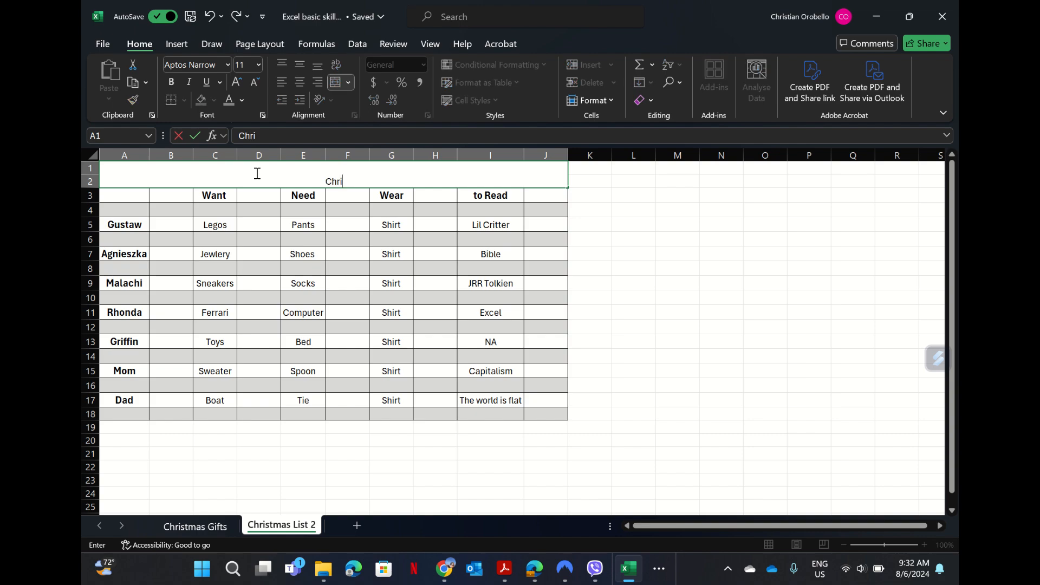
pyautogui.write('stmas L')
pyautogui.write('ist')
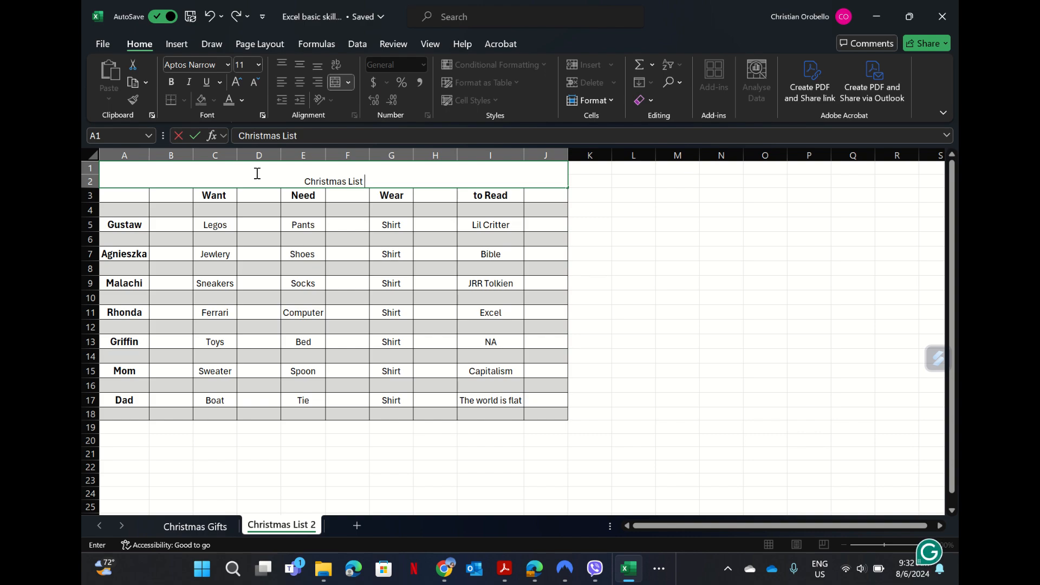
pyautogui.write(' 2024')
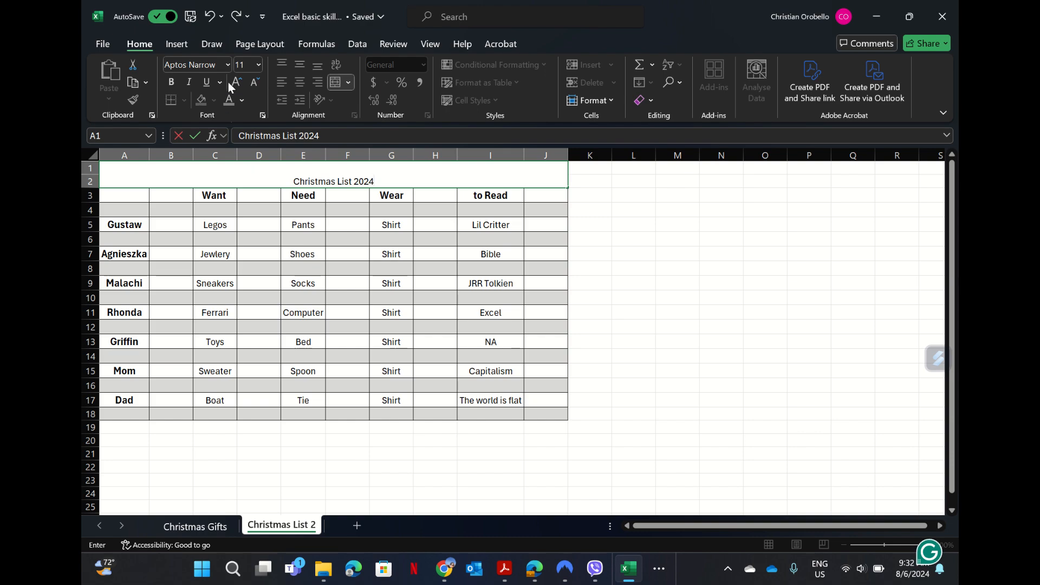
pyautogui.click(659, 233)
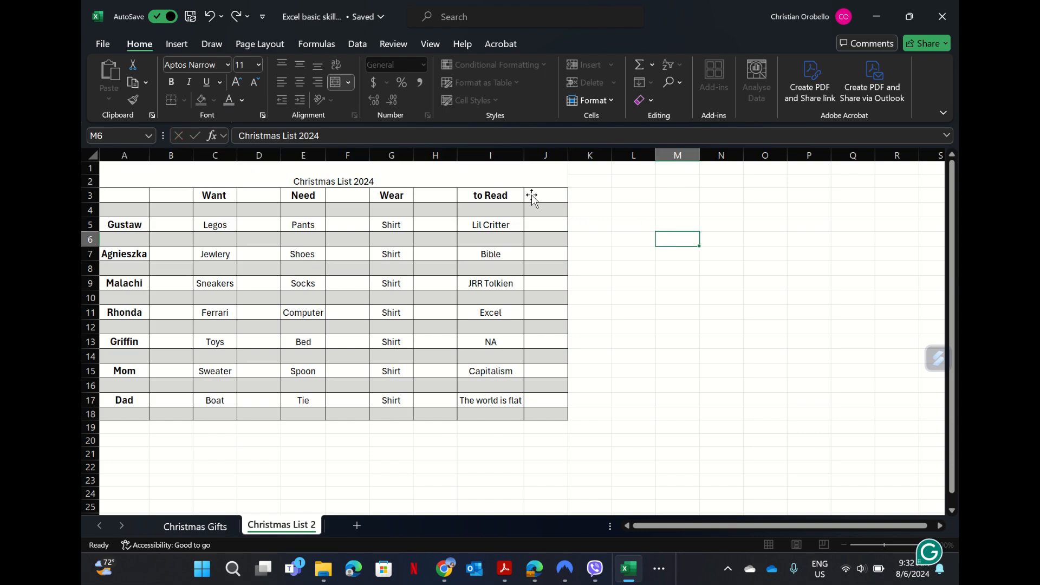
# - Make the merged title above the gift table bold and increase its font size to 22
pyautogui.click(511, 180)
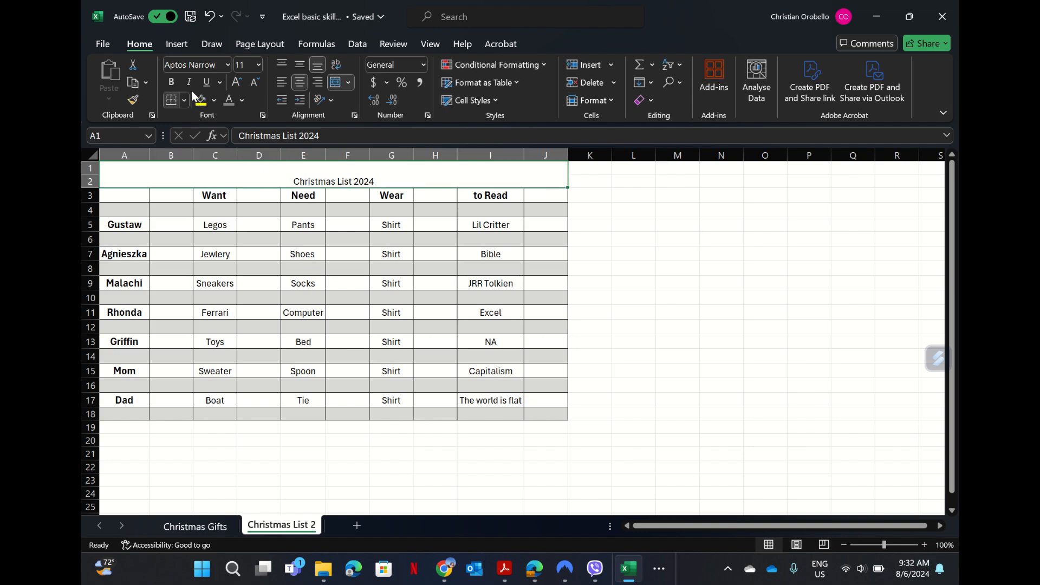
pyautogui.click(171, 82)
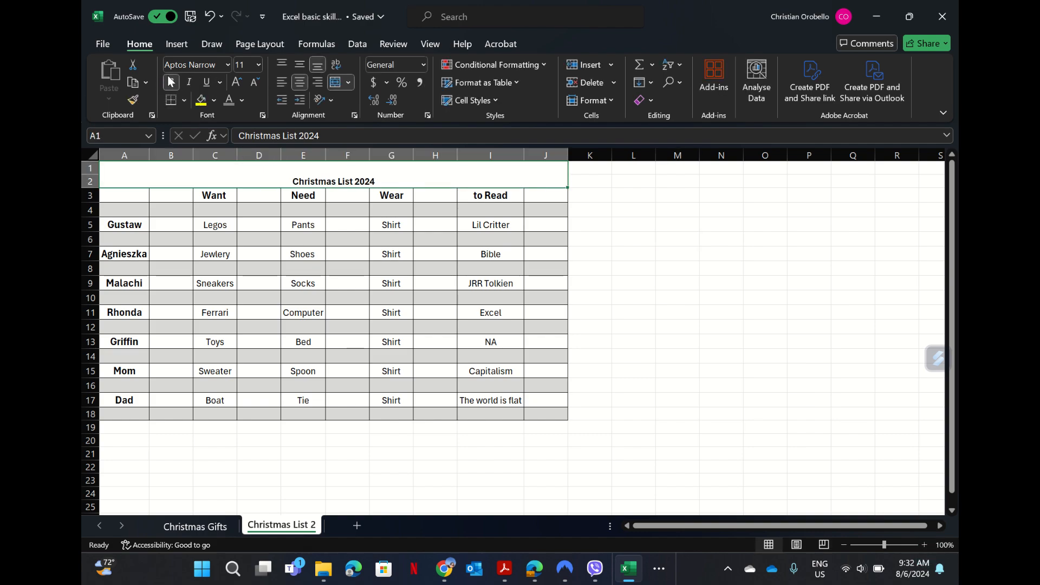
pyautogui.click(235, 81)
pyautogui.click(235, 81)
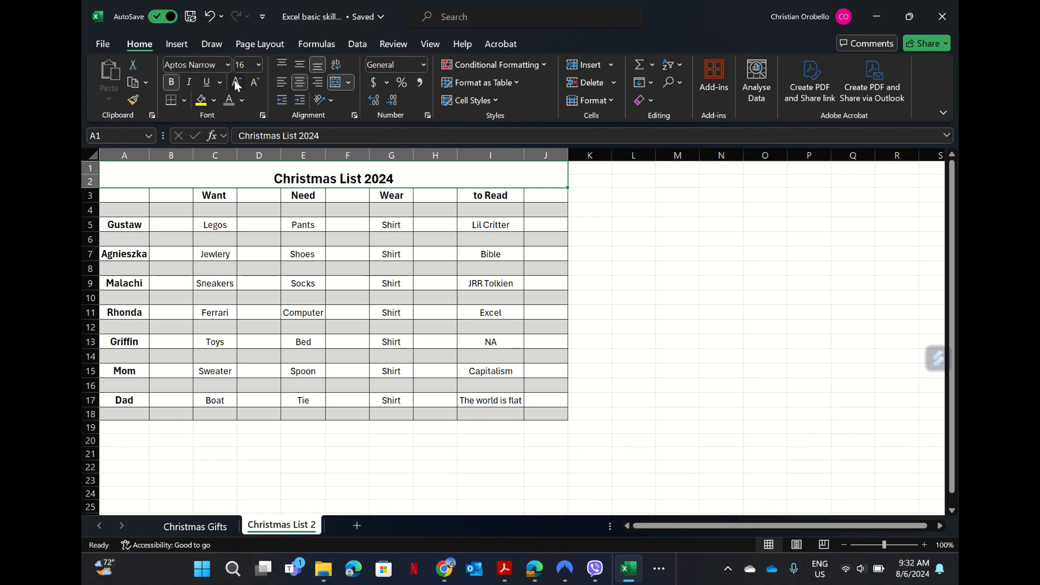
pyautogui.click(235, 82)
pyautogui.click(235, 81)
pyautogui.click(667, 303)
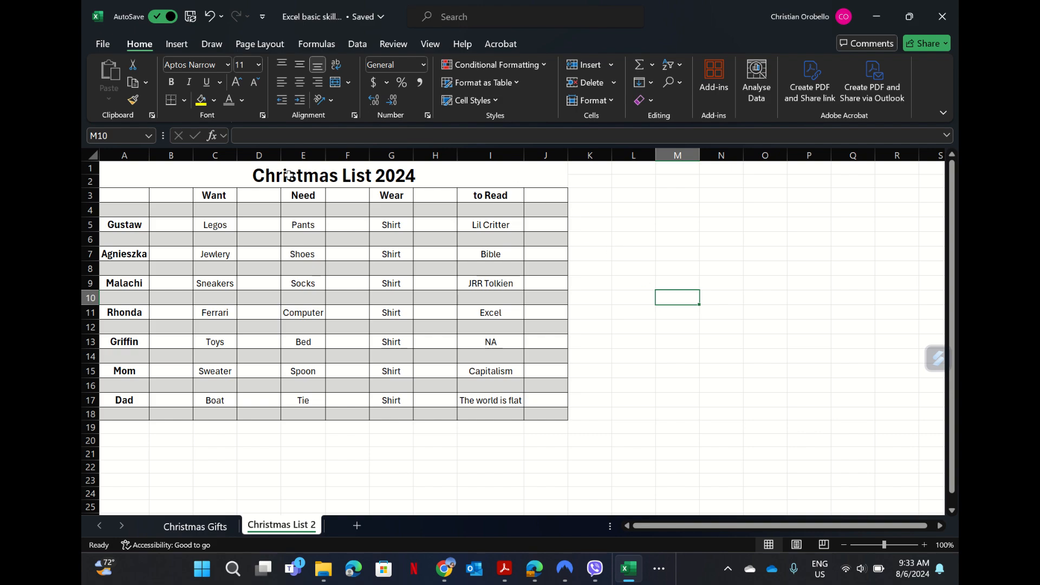
# - Apply thick outside borders to the merged title cell
pyautogui.click(193, 170)
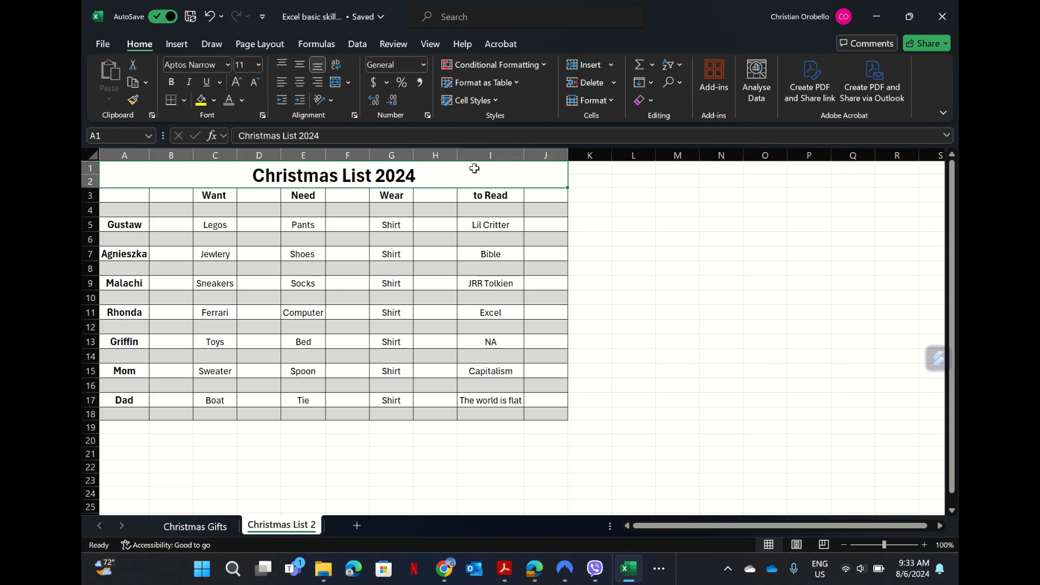
pyautogui.click(183, 99)
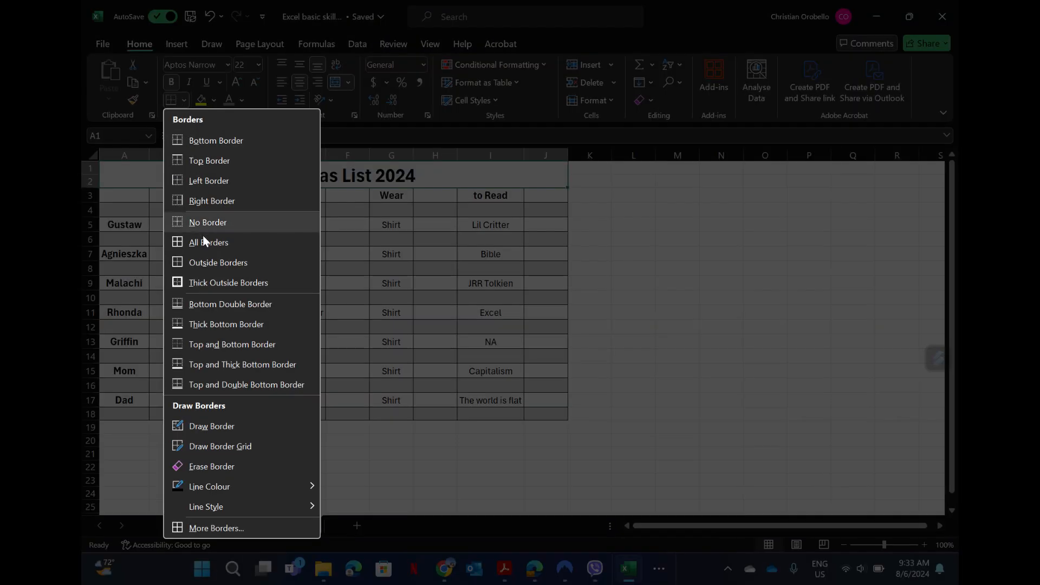
pyautogui.click(213, 282)
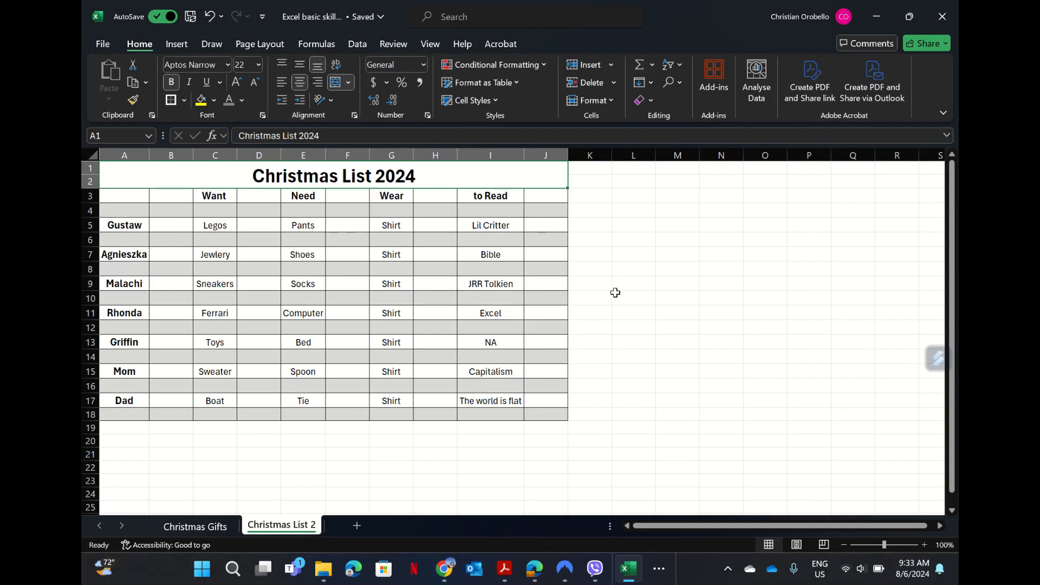
pyautogui.click(615, 296)
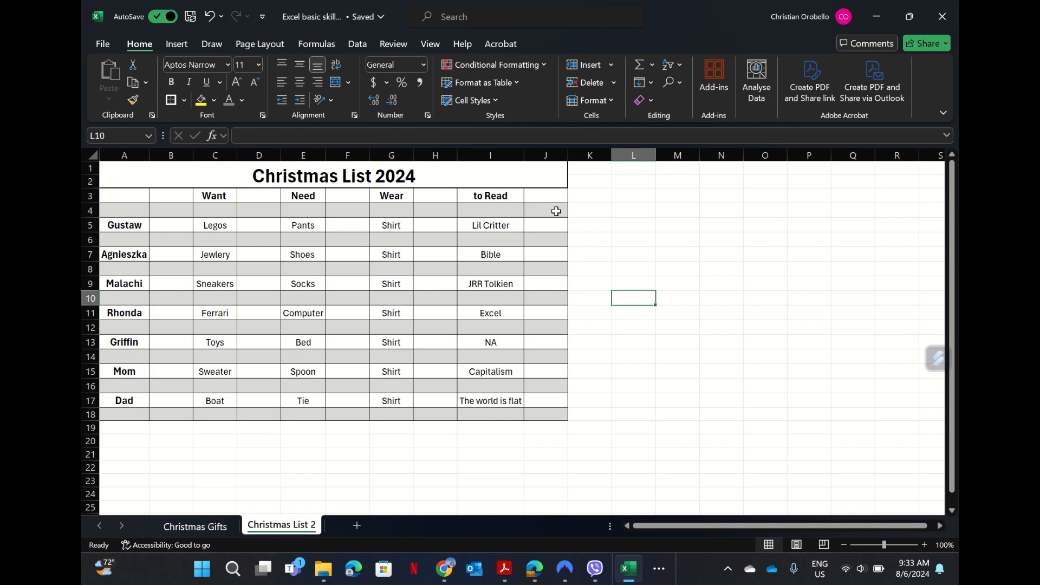
# - Freeze the panes at cell K4 so rows 1 to 3 and columns A to J stay in view
pyautogui.click(576, 210)
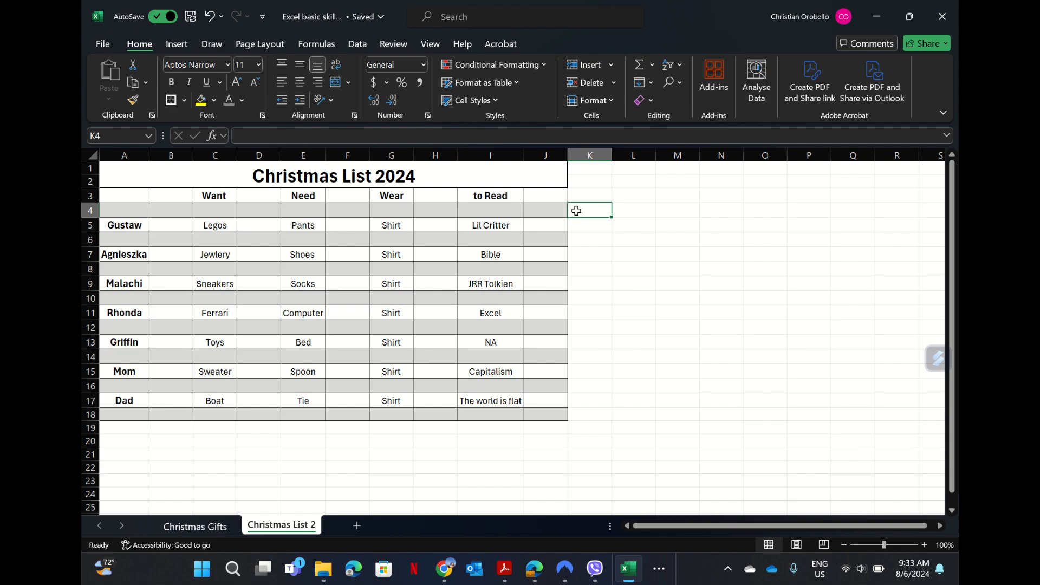
pyautogui.click(432, 46)
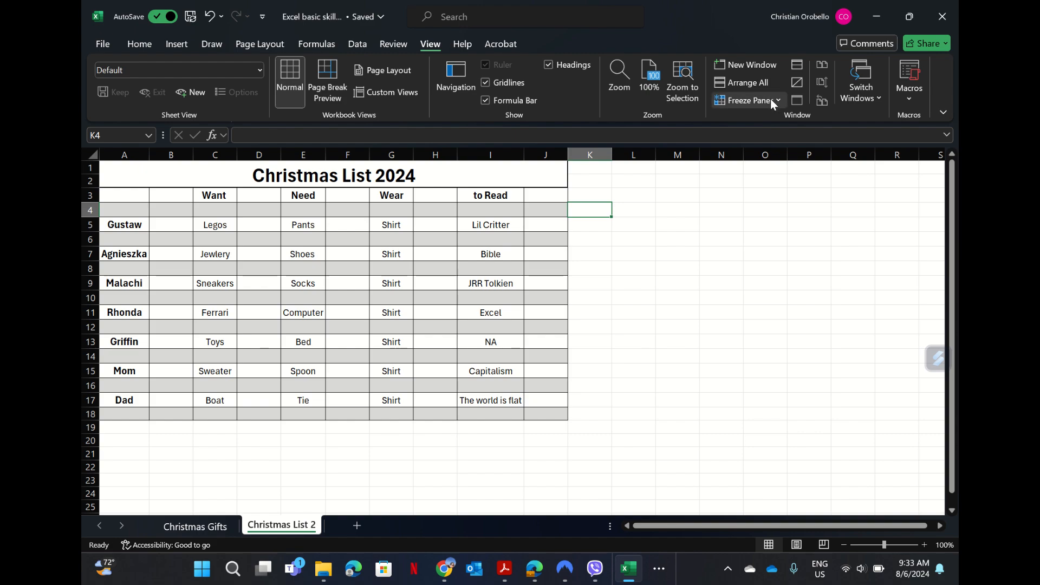
pyautogui.click(770, 99)
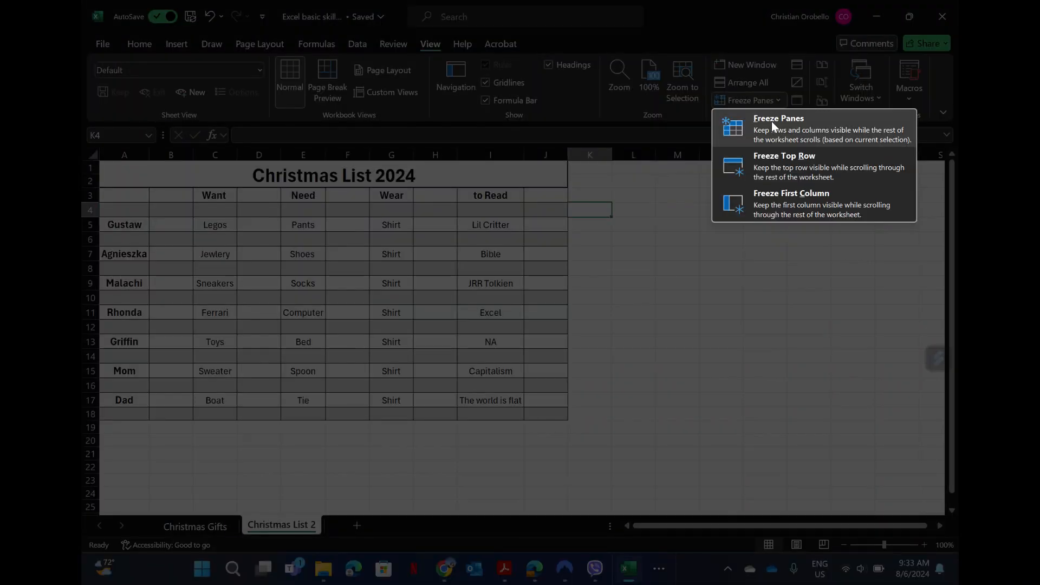
pyautogui.click(771, 121)
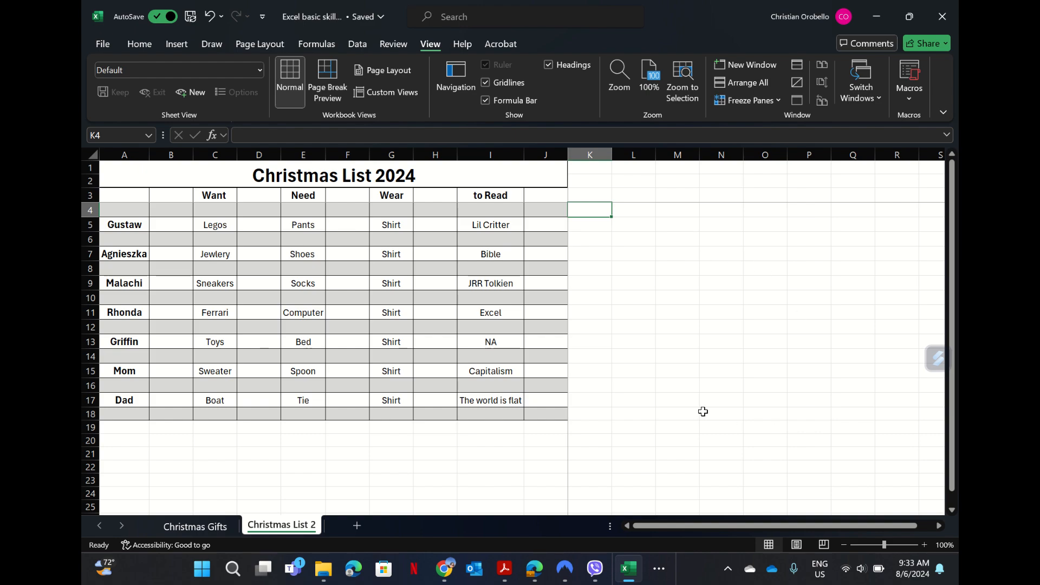
# - Check the frozen title and header rows by moving down column K past the table and back to row 1
pyautogui.press('Down')
pyautogui.press('Down')
pyautogui.press('Down')
pyautogui.press('Down')
pyautogui.press('Down')
pyautogui.press('Down')
pyautogui.press('Down')
pyautogui.press('Down')
pyautogui.press('Down')
pyautogui.press('Down')
pyautogui.press('Down')
pyautogui.press('Down')
pyautogui.press('Down')
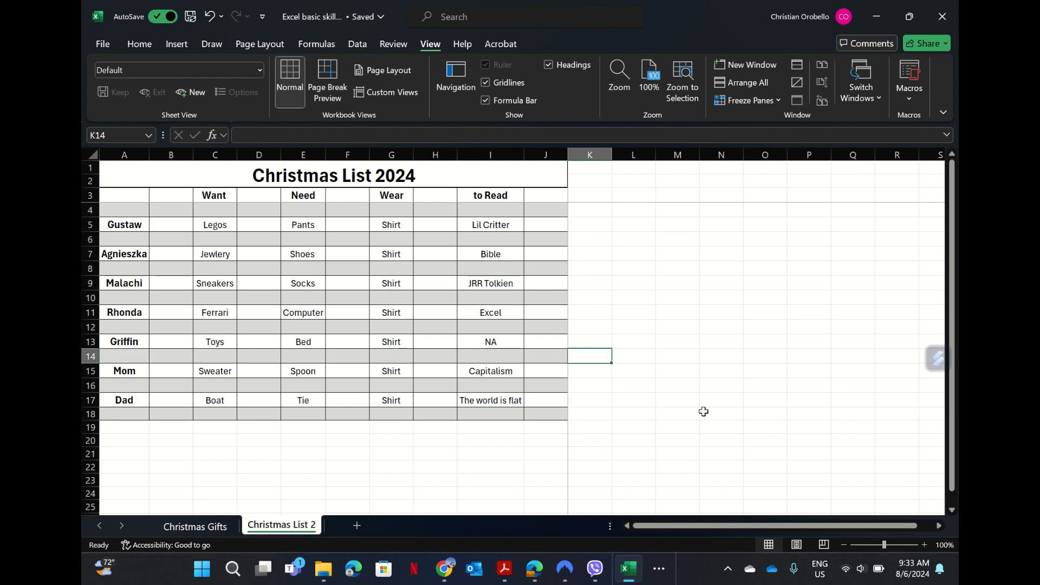
pyautogui.press('Down')
pyautogui.press('Down')
pyautogui.press('Down')
pyautogui.press('Down')
pyautogui.press('Down')
pyautogui.press('Down')
pyautogui.press('Down')
pyautogui.press('Down')
pyautogui.press('Down')
pyautogui.press('Down')
pyautogui.press('Down')
pyautogui.press('Down')
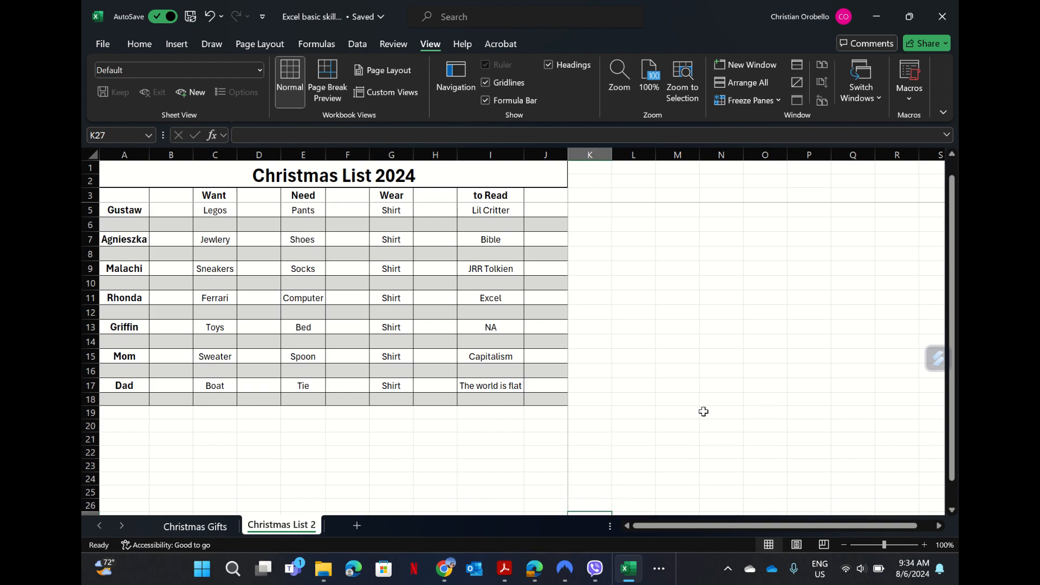
pyautogui.press('Down')
pyautogui.press('Down')
pyautogui.press('Down')
pyautogui.press('Down')
pyautogui.press('Down')
pyautogui.press('Down')
pyautogui.press('Down')
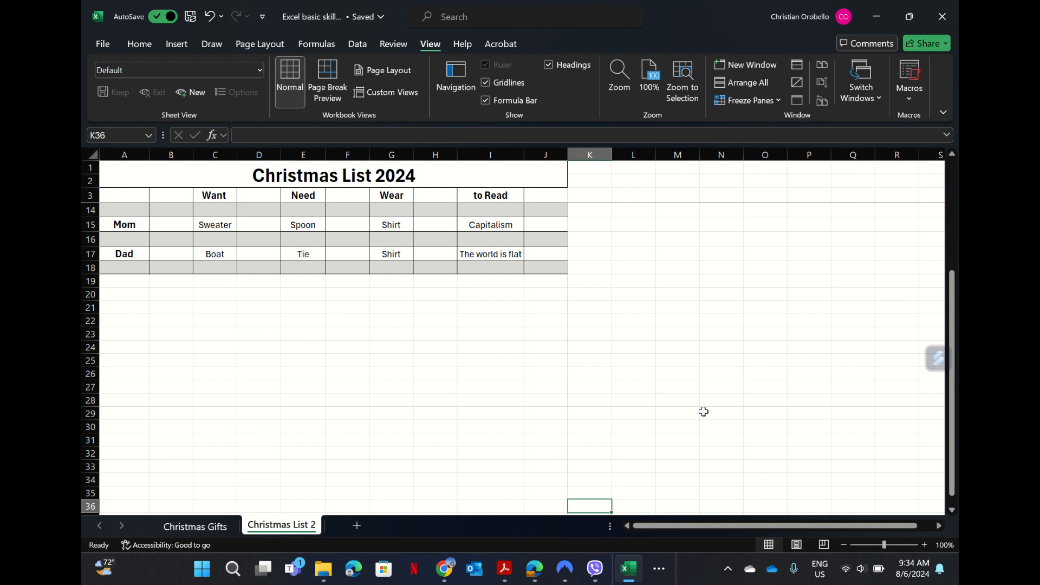
pyautogui.press('Up')
pyautogui.press('Up')
pyautogui.press('Up')
pyautogui.press('Up')
pyautogui.press('Up')
pyautogui.press('Up')
pyautogui.press('Up')
pyautogui.press('Up')
pyautogui.press('Up')
pyautogui.press('Up')
pyautogui.press('Up')
pyautogui.press('Up')
pyautogui.press('Up')
pyautogui.press('Up')
pyautogui.press('Up')
pyautogui.press('Up')
pyautogui.press('Up')
pyautogui.press('Up')
pyautogui.press('Up')
pyautogui.press('Up')
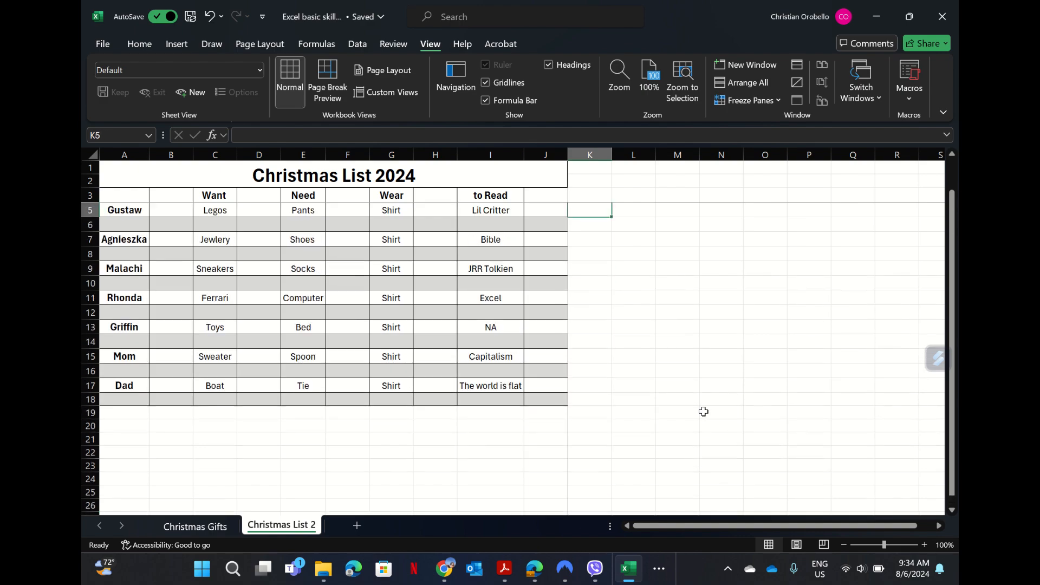
pyautogui.press('Up')
pyautogui.press('Up')
pyautogui.press('Up')
pyautogui.press('Up')
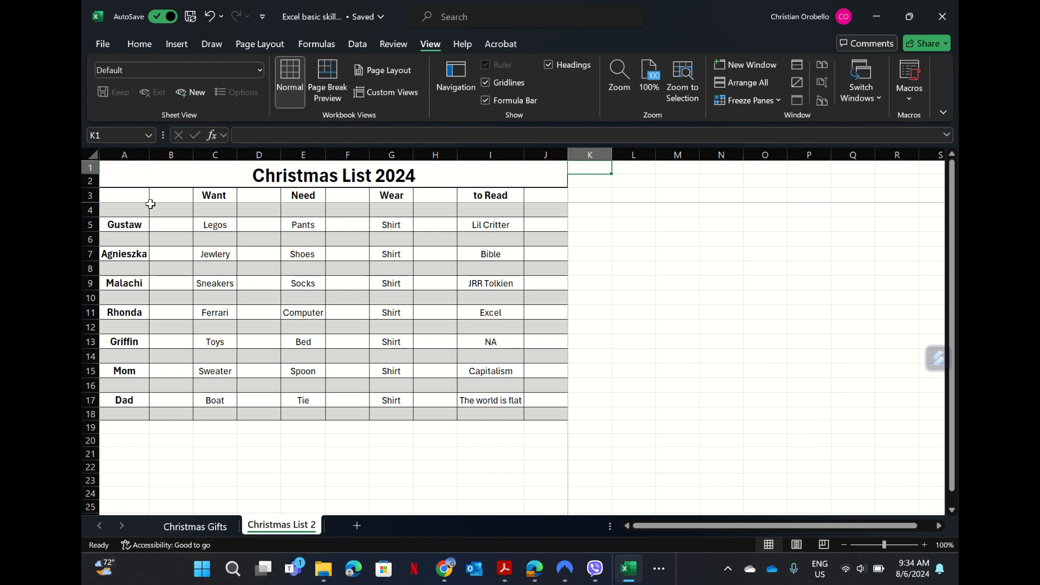
# - Increase the font size of the header row A3:J3 to 16
pyautogui.moveTo(135, 196); pyautogui.dragTo(543, 196)
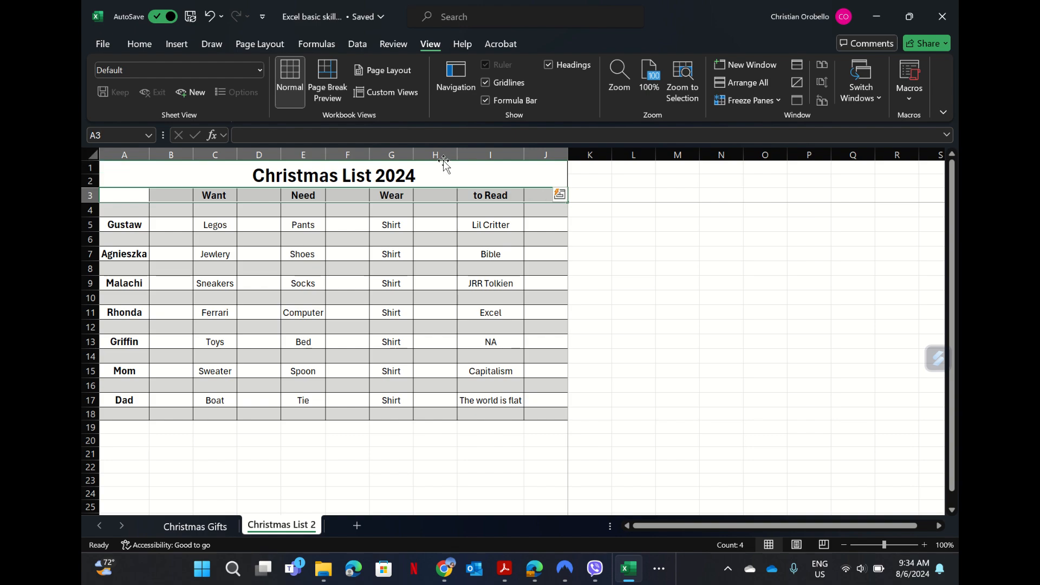
pyautogui.click(135, 42)
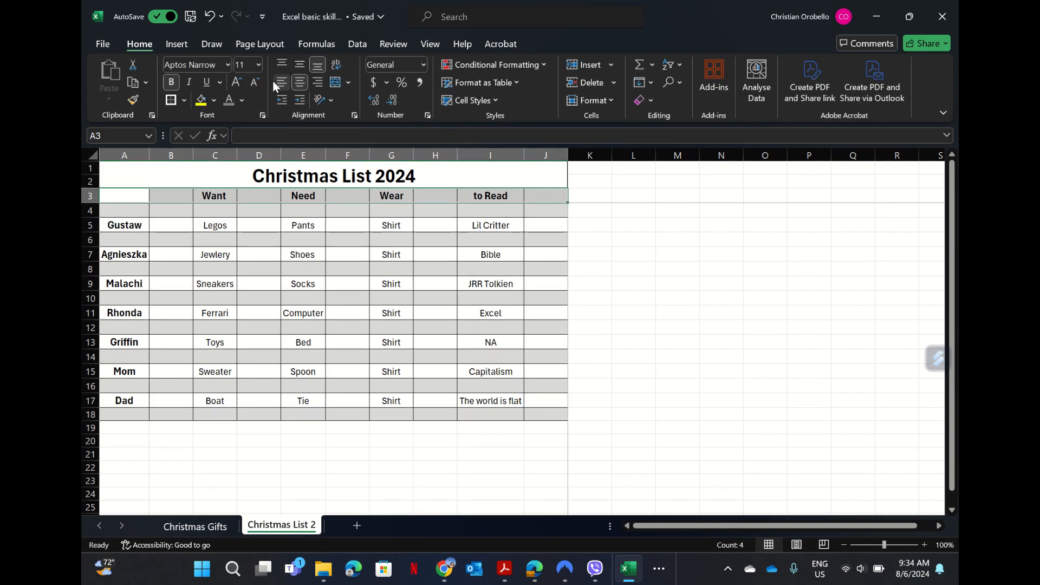
pyautogui.click(237, 82)
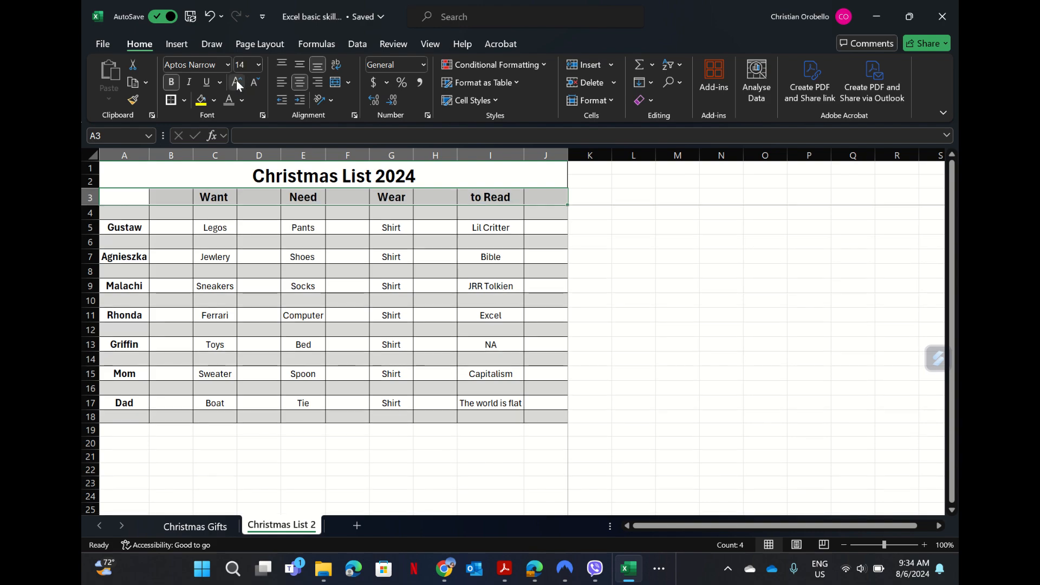
pyautogui.click(236, 81)
pyautogui.click(237, 82)
pyautogui.click(683, 317)
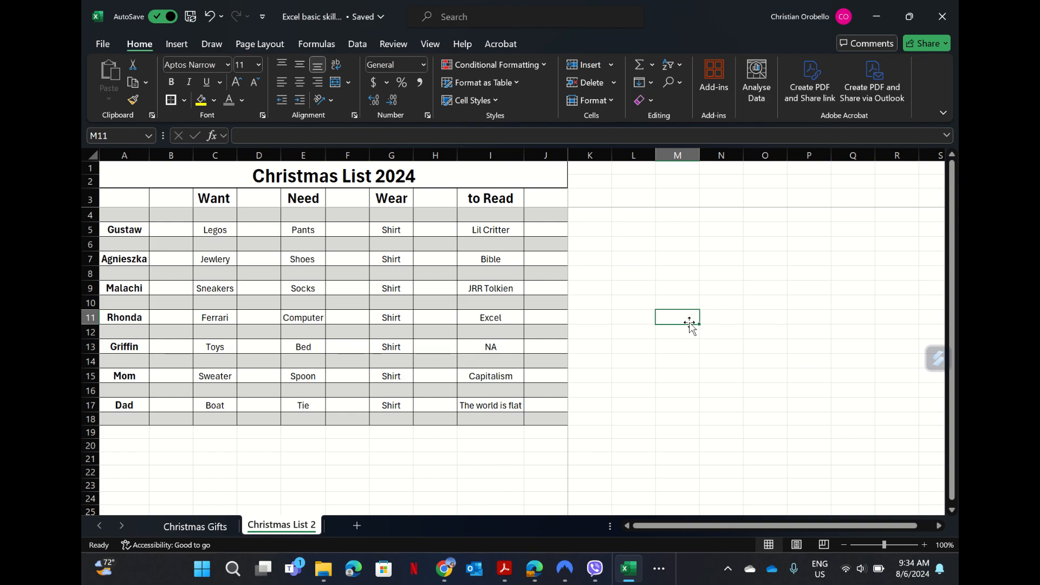
# - Examine the enlarged header row while moving down column M beyond the table and back to row 1
pyautogui.press('Down')
pyautogui.press('Down')
pyautogui.press('Down')
pyautogui.press('Down')
pyautogui.press('Down')
pyautogui.press('Down')
pyautogui.press('Down')
pyautogui.press('Down')
pyautogui.press('Down')
pyautogui.press('Down')
pyautogui.press('Down')
pyautogui.press('Down')
pyautogui.press('Down')
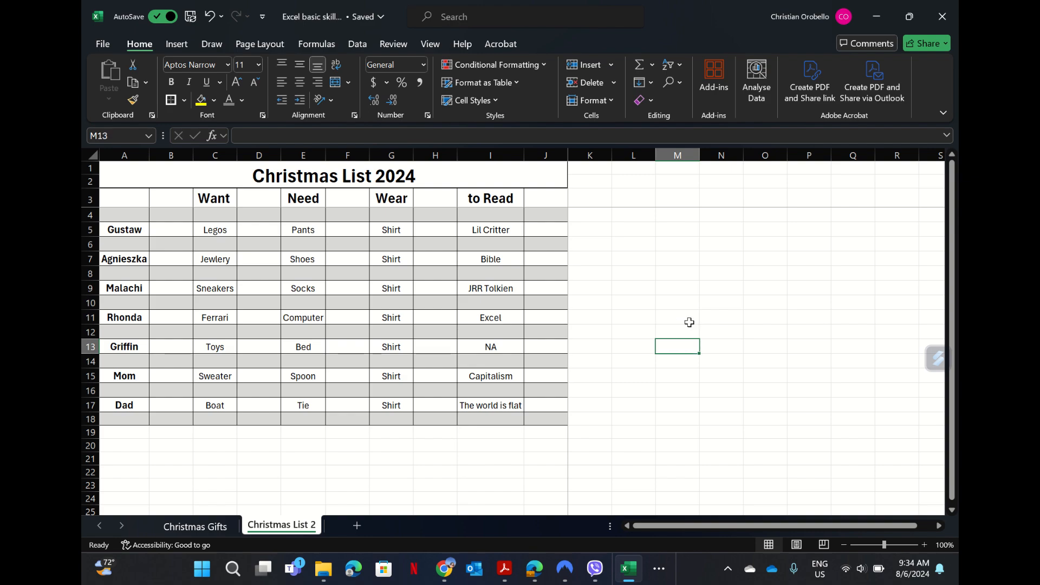
pyautogui.press('Down')
pyautogui.press('Down')
pyautogui.press('Down')
pyautogui.press('Down')
pyautogui.press('Down')
pyautogui.press('Down')
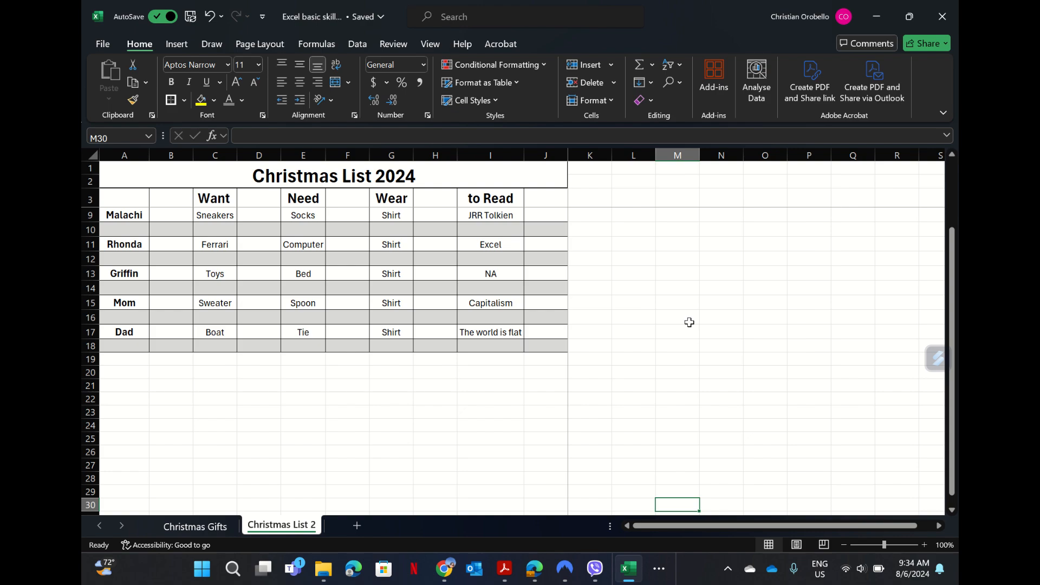
pyautogui.press('Up')
pyautogui.press('Up')
pyautogui.press('Up')
pyautogui.press('Up')
pyautogui.press('Up')
pyautogui.press('Up')
pyautogui.press('Up')
pyautogui.press('Up')
pyautogui.press('Up')
pyautogui.press('Up')
pyautogui.press('Up')
pyautogui.press('Up')
pyautogui.press('Up')
pyautogui.press('Up')
pyautogui.press('Up')
pyautogui.press('Up')
pyautogui.press('Up')
pyautogui.press('Up')
pyautogui.press('Up')
pyautogui.press('Up')
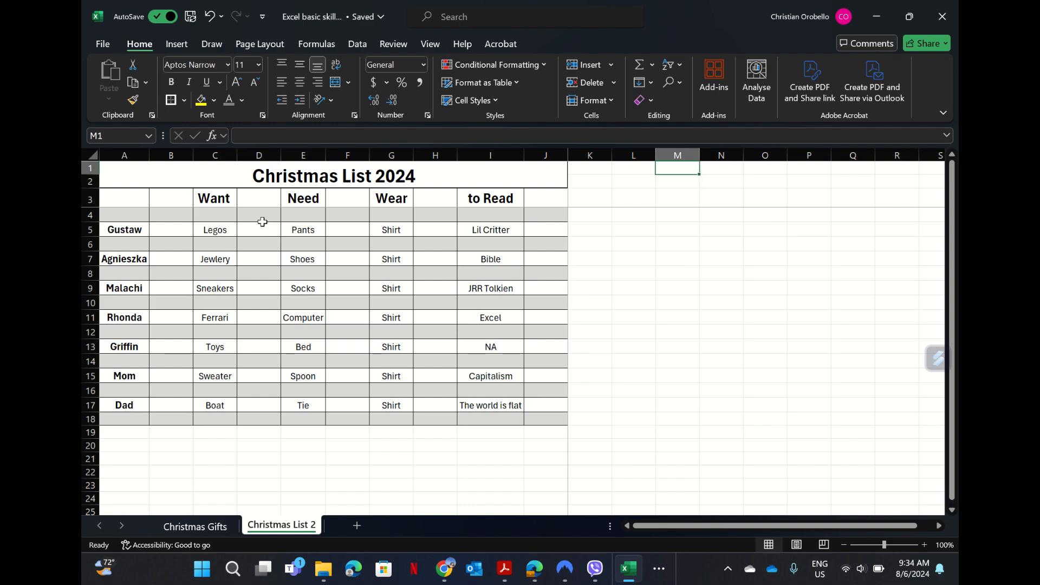
# - Enter $ as the column header in cells D3, F3, H3 and J3, beside each gift category
pyautogui.click(265, 197)
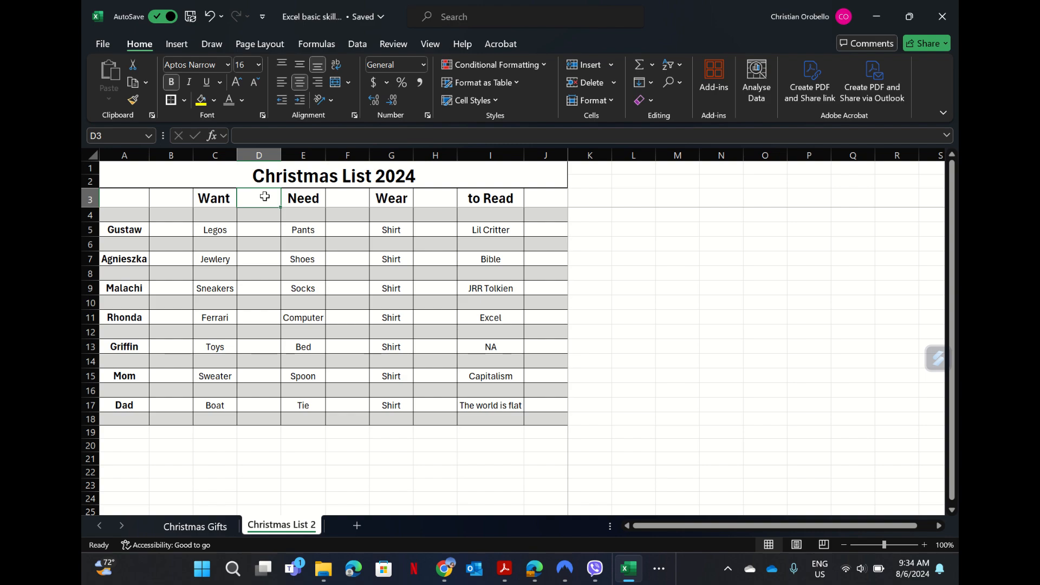
pyautogui.write('$')
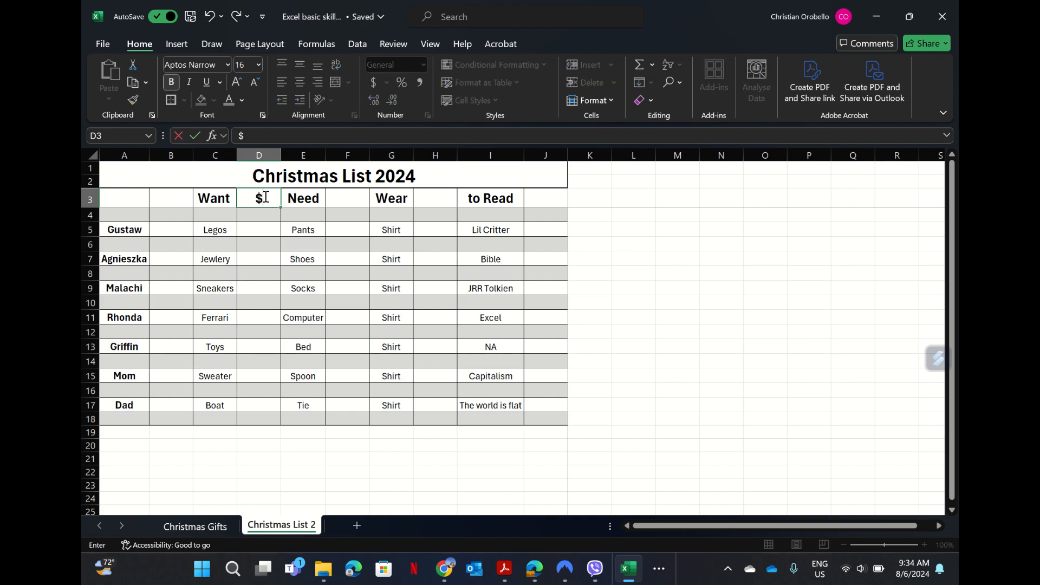
pyautogui.click(346, 196)
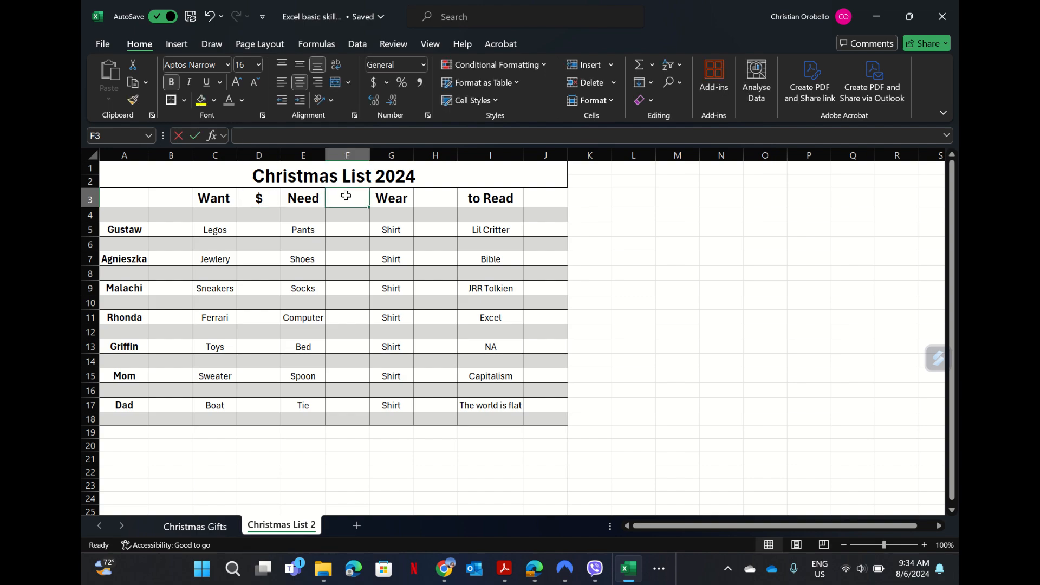
pyautogui.write('%')
pyautogui.press('BackSpace')
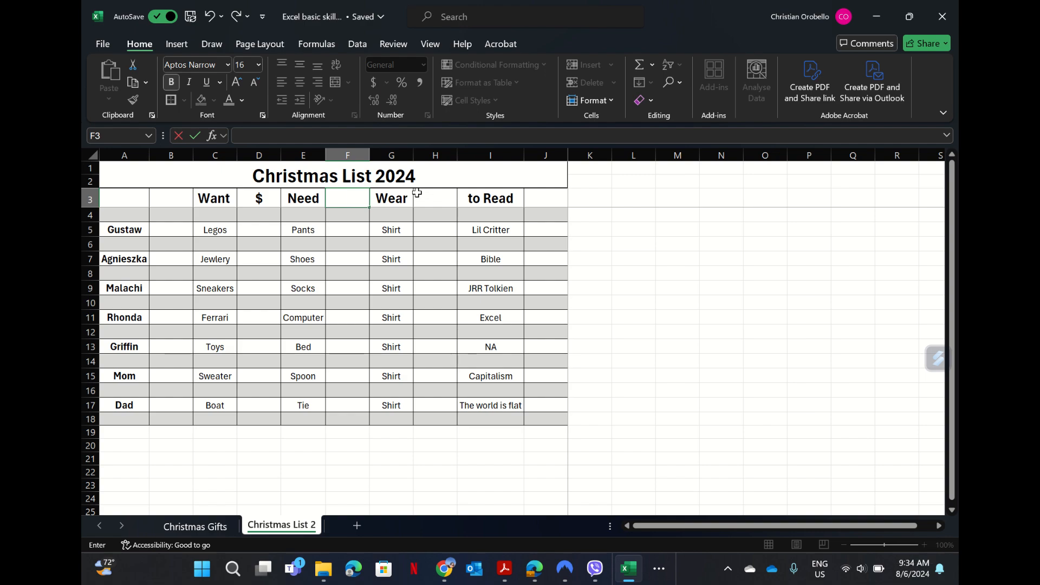
pyautogui.write('$')
pyautogui.click(433, 199)
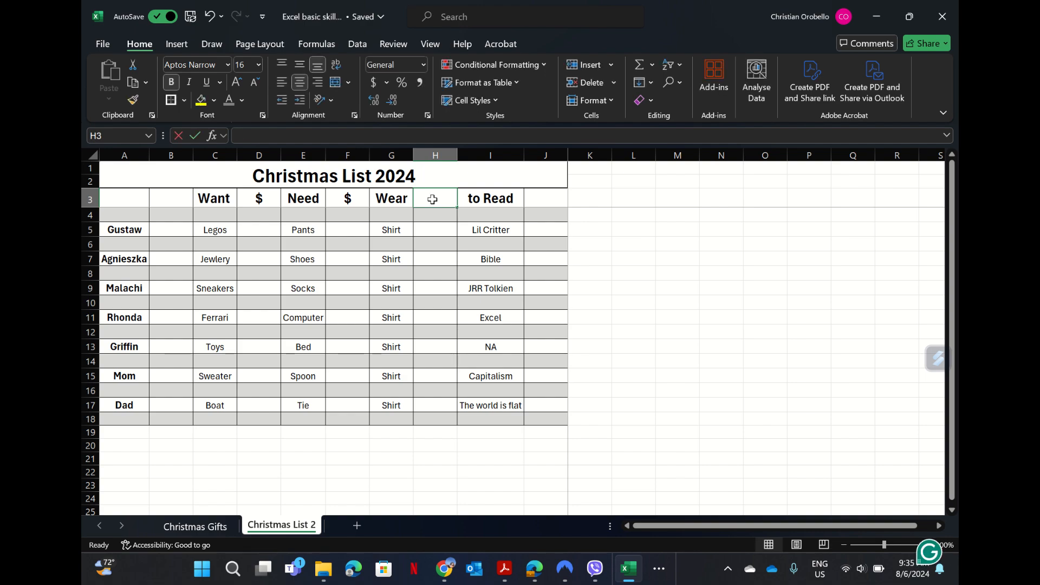
pyautogui.write('$')
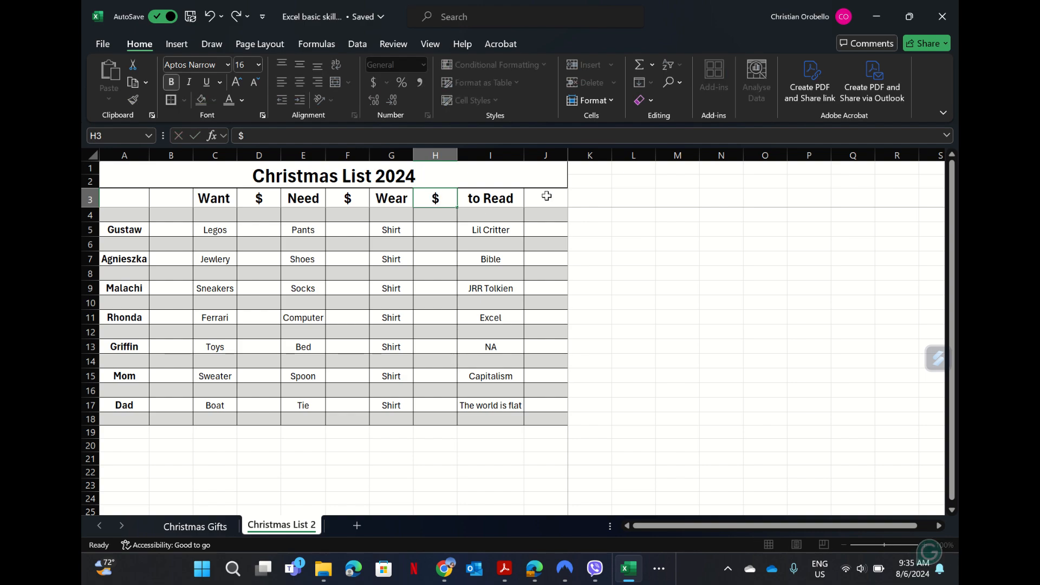
pyautogui.click(546, 196)
pyautogui.write('T')
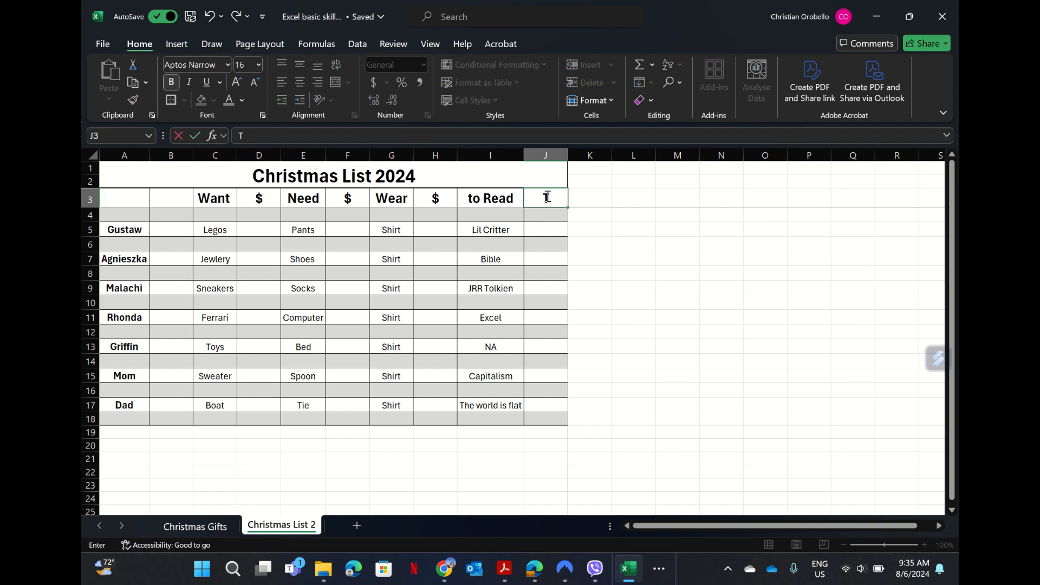
pyautogui.press('BackSpace')
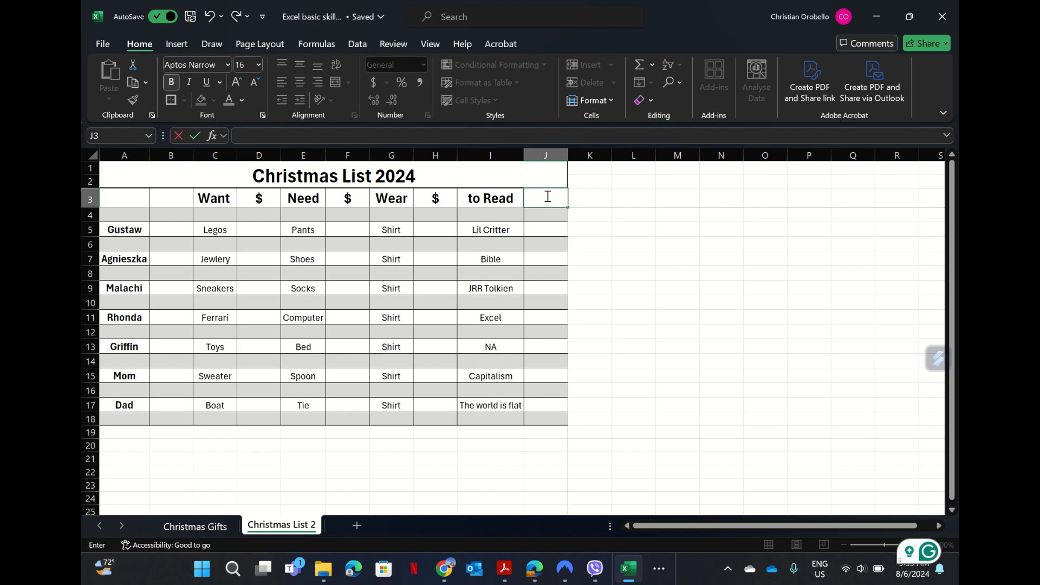
pyautogui.write('$')
pyautogui.click(662, 326)
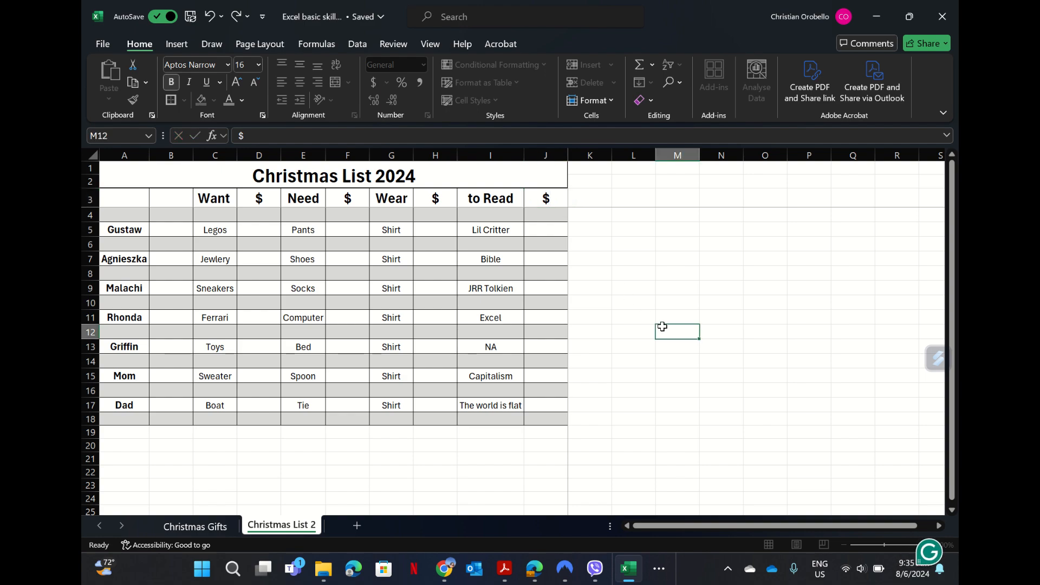
# - Enter the first four Want prices: 25 in D5, 100 in D7, 75 in D9 and 250000 in D11
pyautogui.click(265, 230)
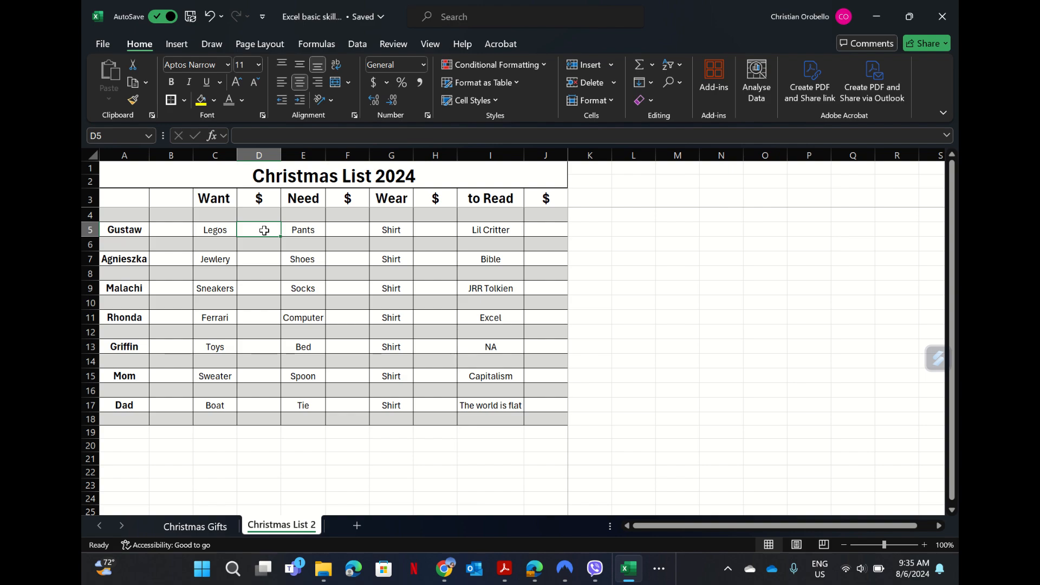
pyautogui.write('25')
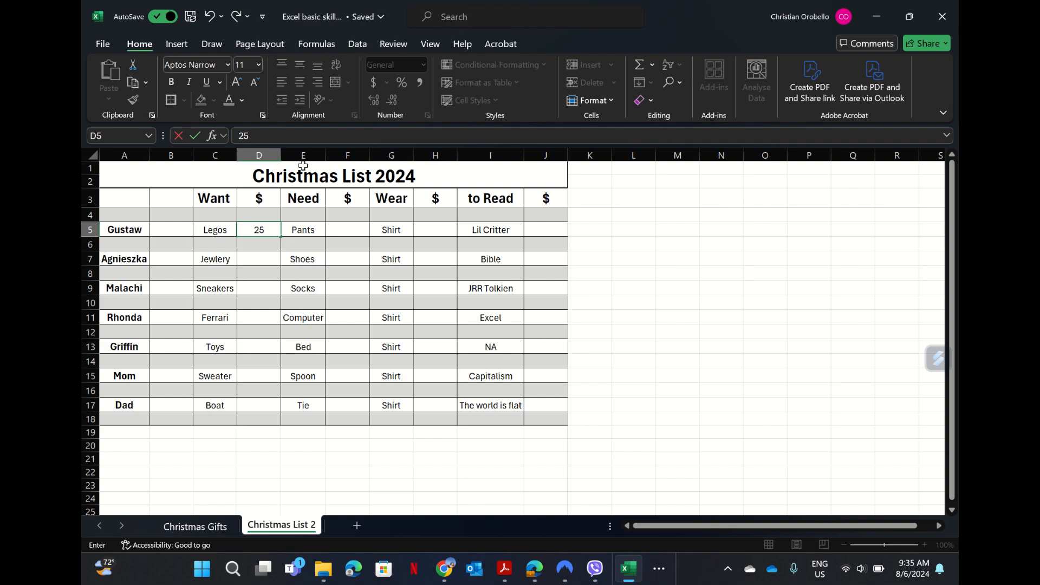
pyautogui.click(619, 271)
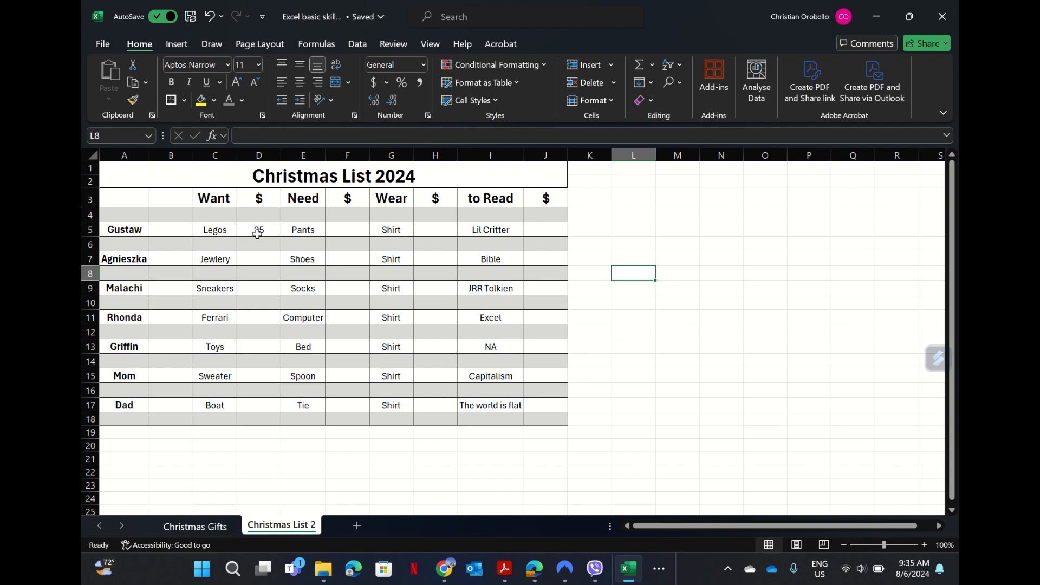
pyautogui.click(260, 261)
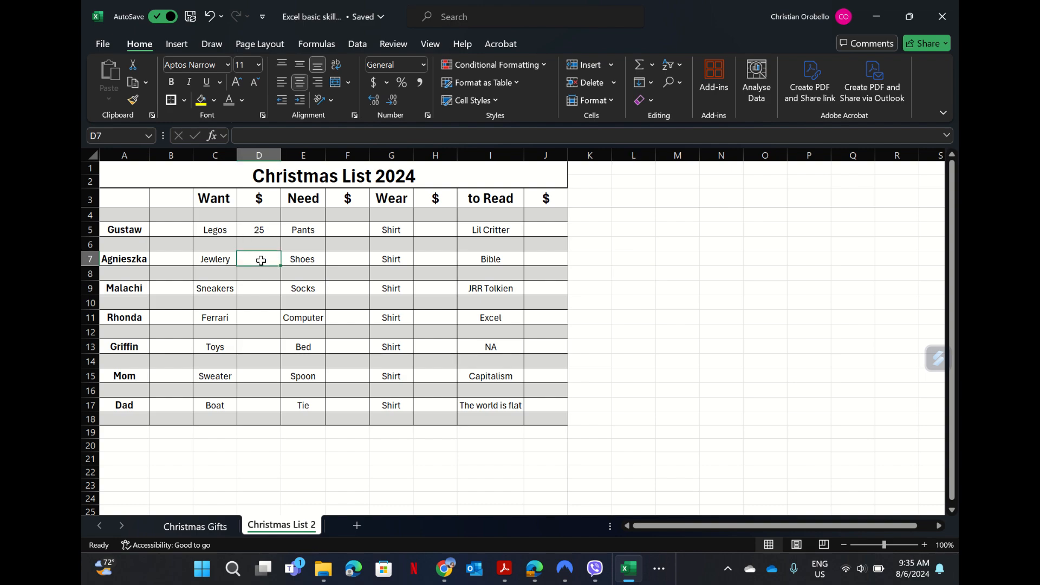
pyautogui.write('100')
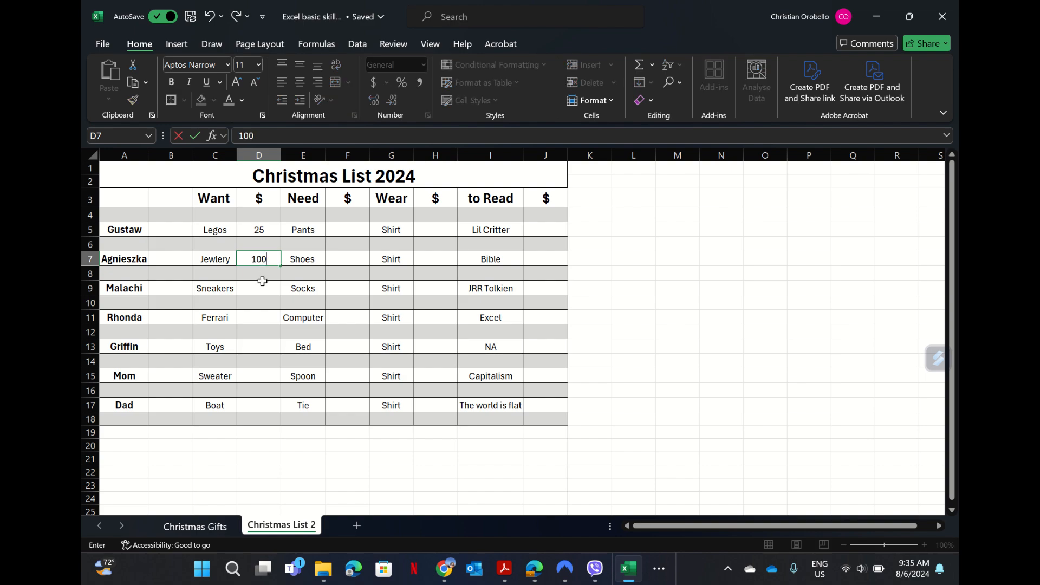
pyautogui.click(261, 291)
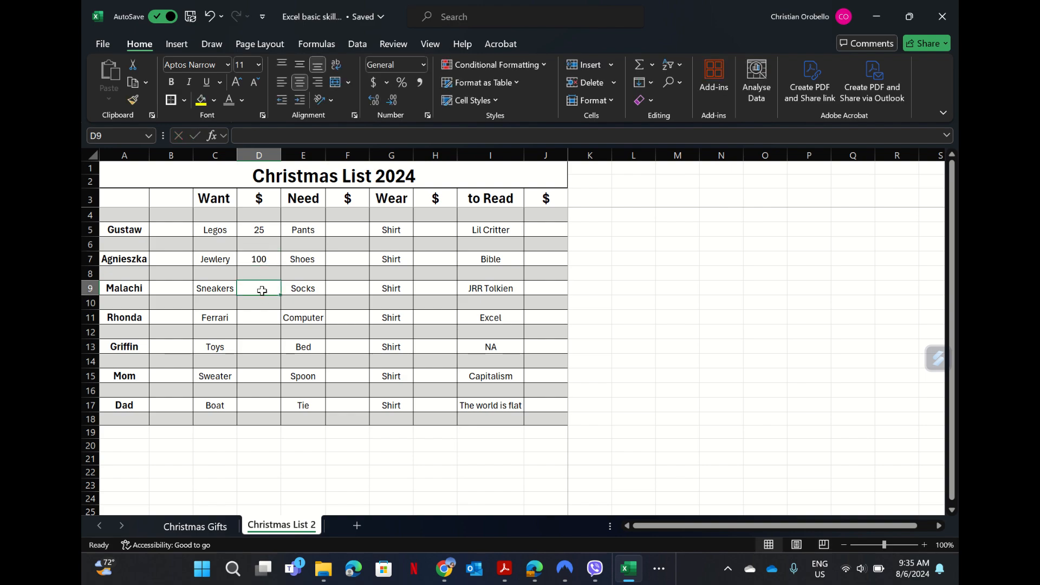
pyautogui.write('75')
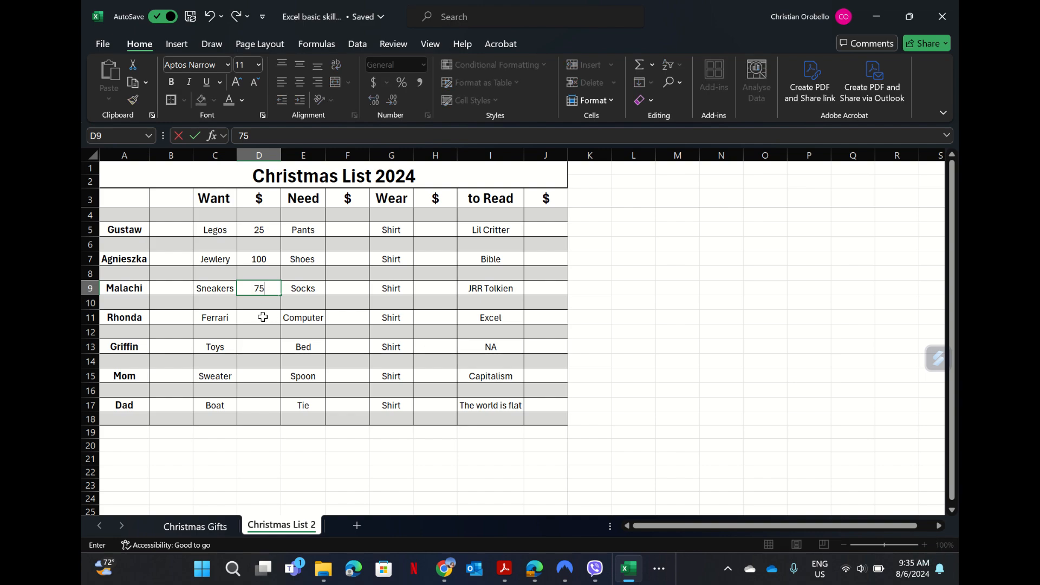
pyautogui.click(263, 316)
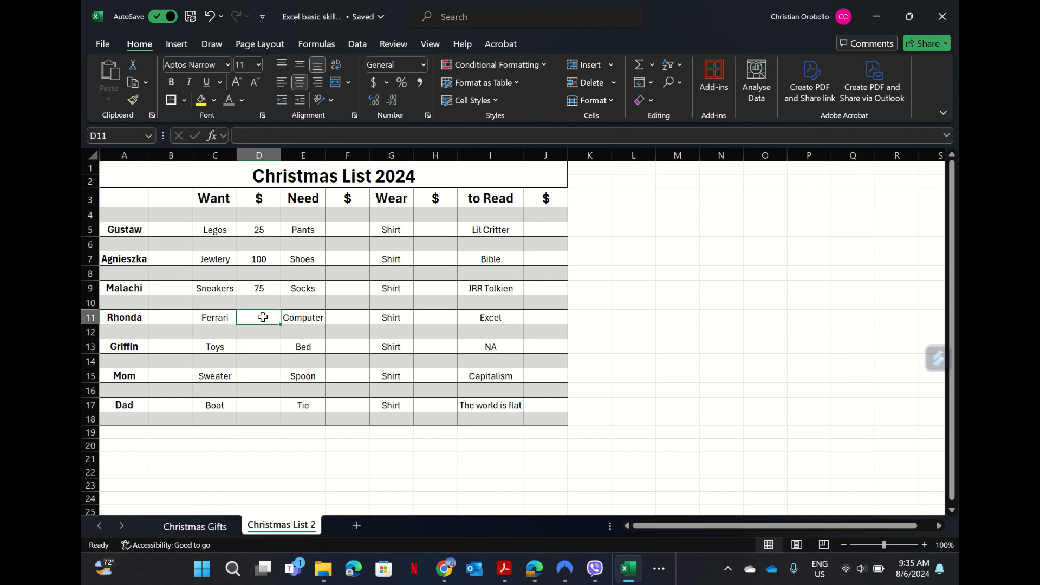
pyautogui.write('25')
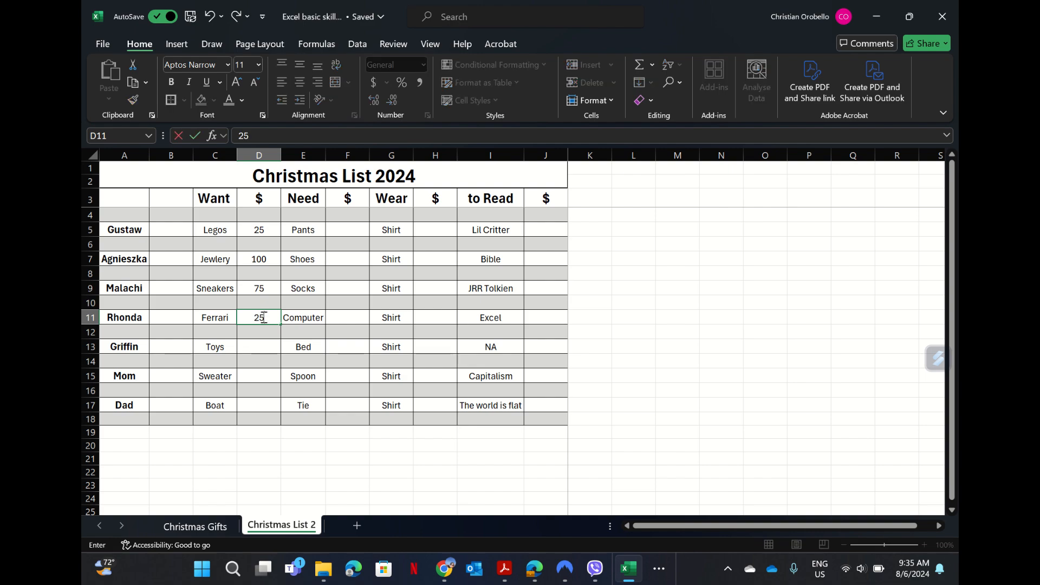
pyautogui.write('0000')
pyautogui.hotkey('ctrl', 'Return')
# - Enter the remaining Want prices: 30 in D13, 45 in D15 and 100000 in D17
pyautogui.click(268, 350)
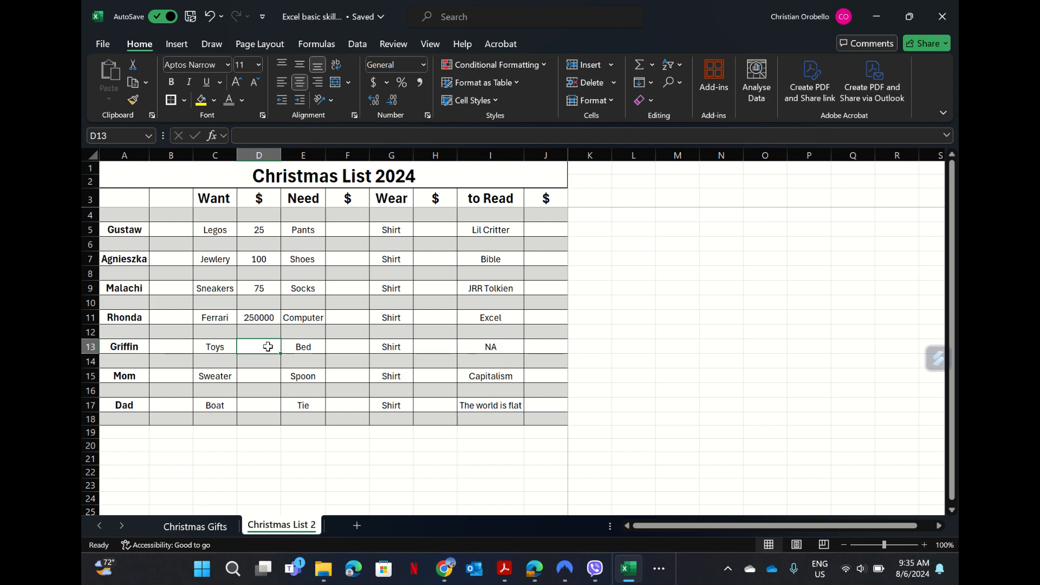
pyautogui.write('30')
pyautogui.click(262, 377)
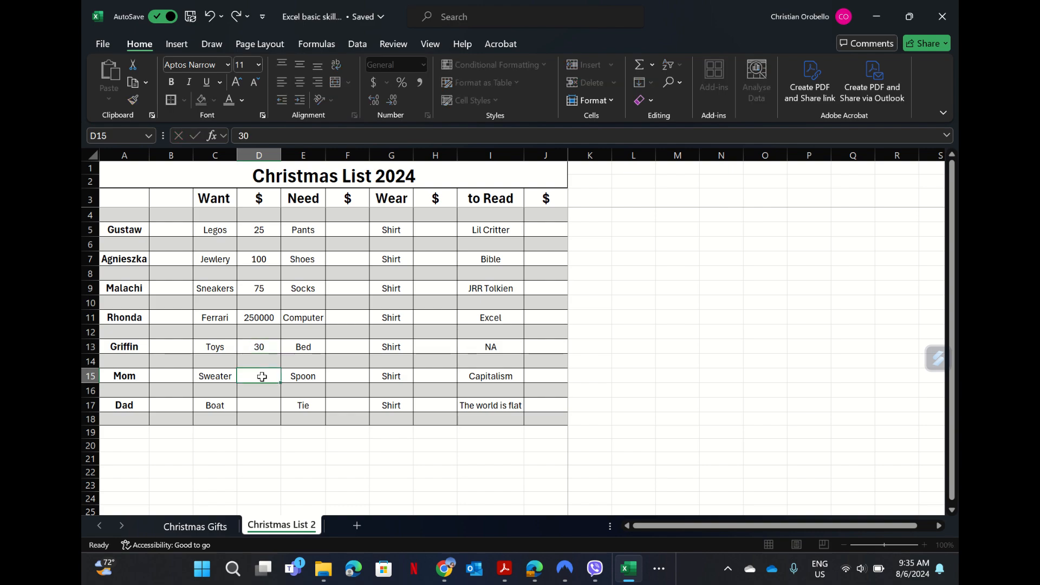
pyautogui.write('45')
pyautogui.click(261, 405)
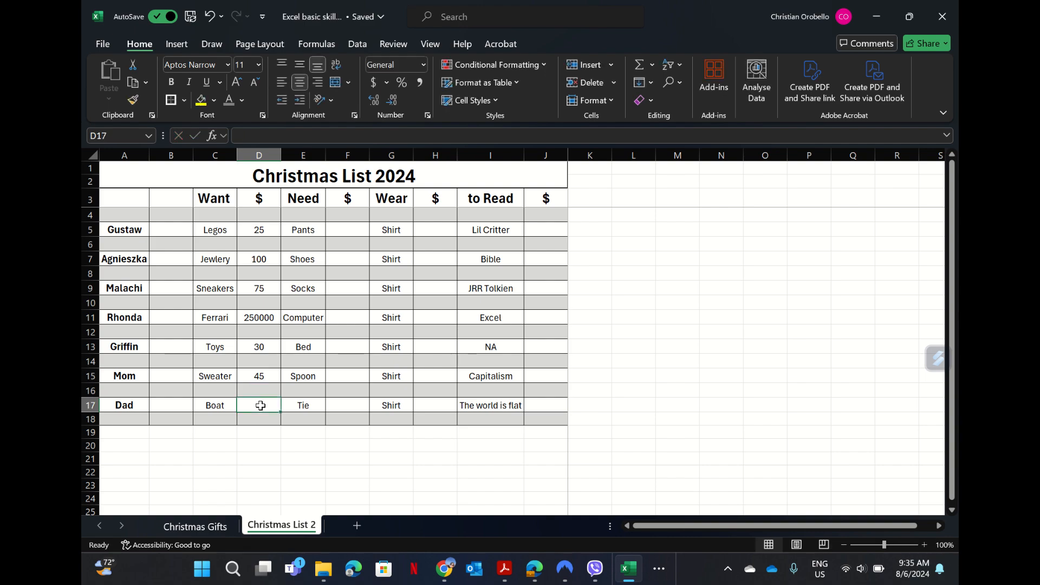
pyautogui.write('100000')
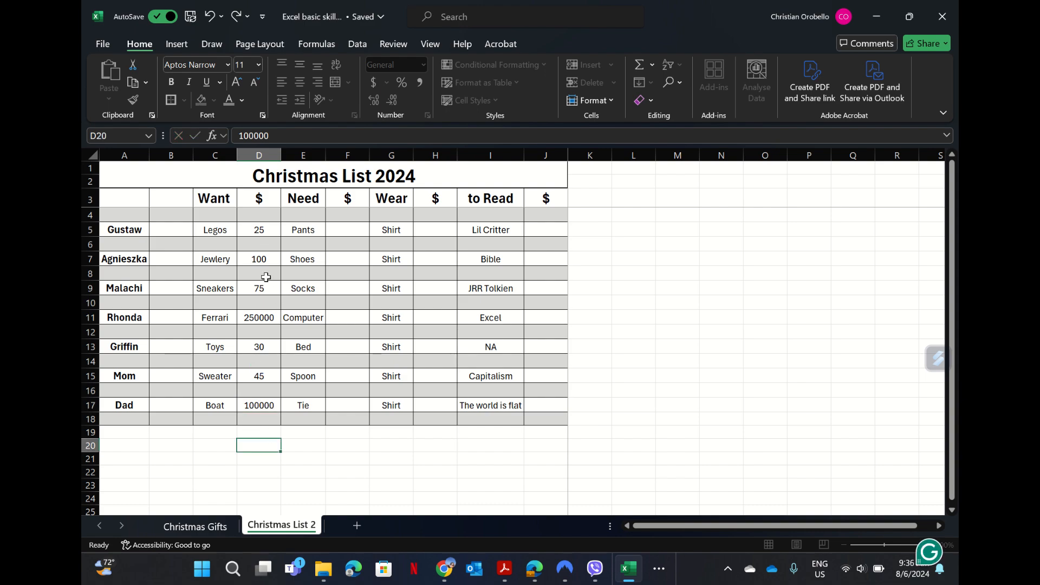
pyautogui.press('Escape')
# - Apply the dollar Accounting format to D4:D18 and autofit column D to its contents
pyautogui.moveTo(254, 215); pyautogui.dragTo(256, 415)
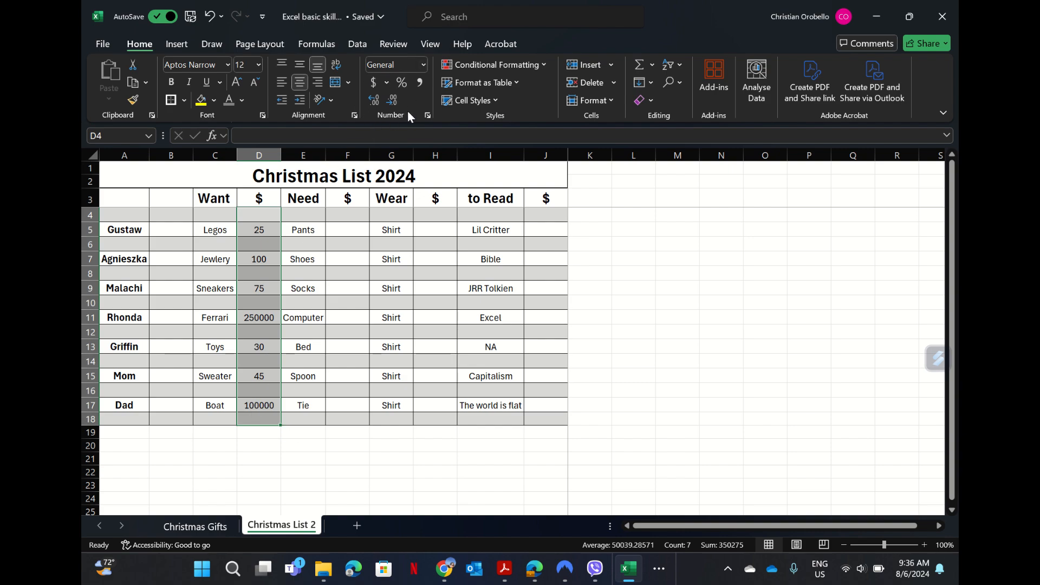
pyautogui.click(374, 83)
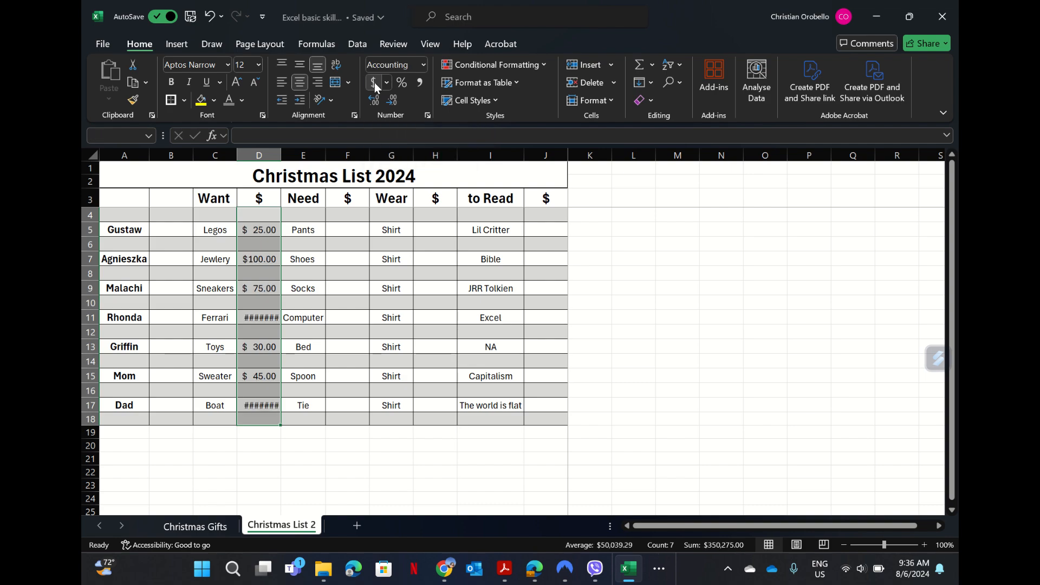
pyautogui.doubleClick(280, 156)
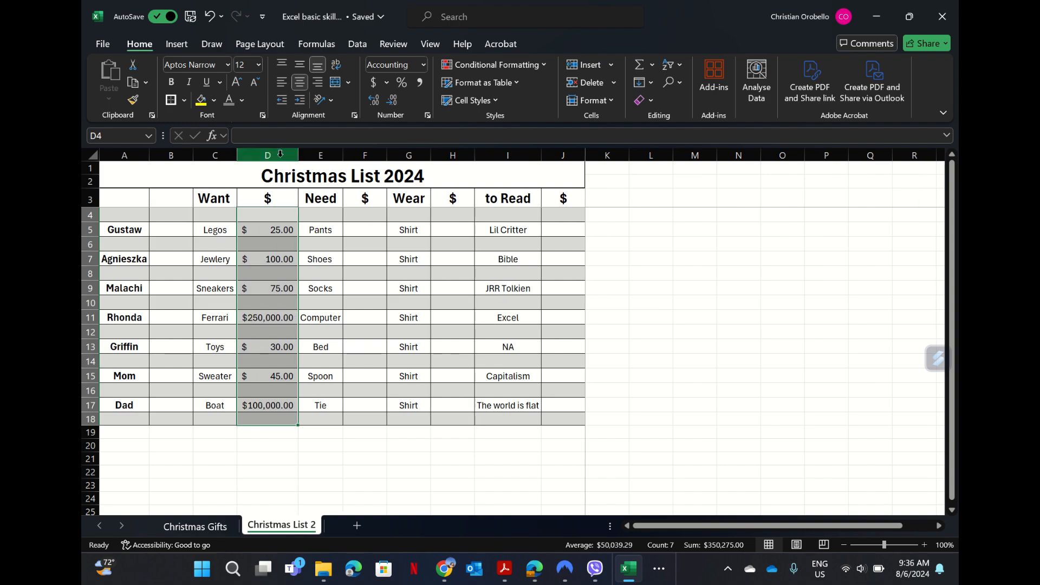
pyautogui.click(347, 498)
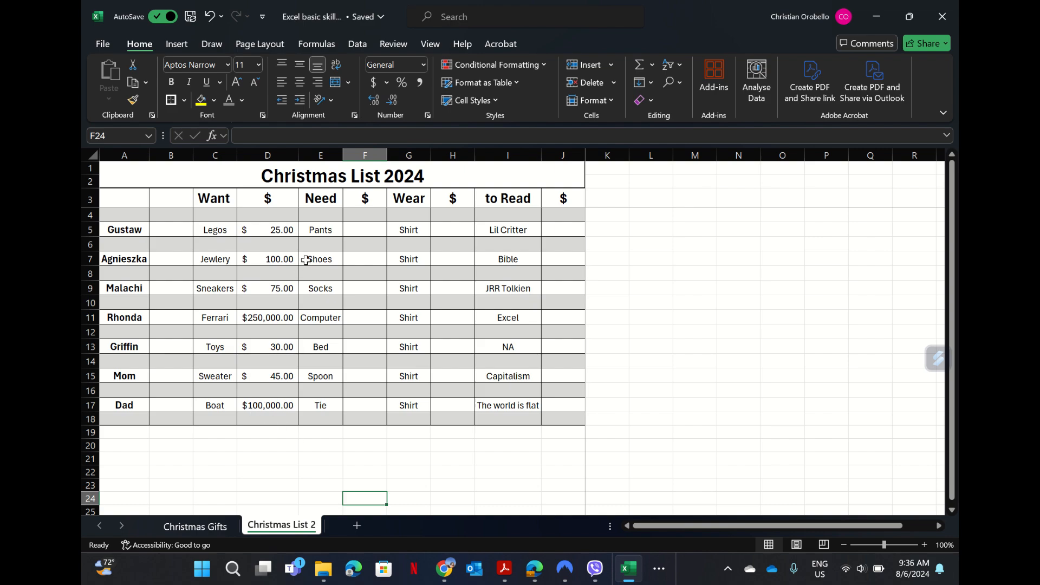
# - Enter 25 in F5 and autofill the F5:F6 pattern down to F18, giving the Need prices 25 to 31 on alternate rows
pyautogui.click(377, 228)
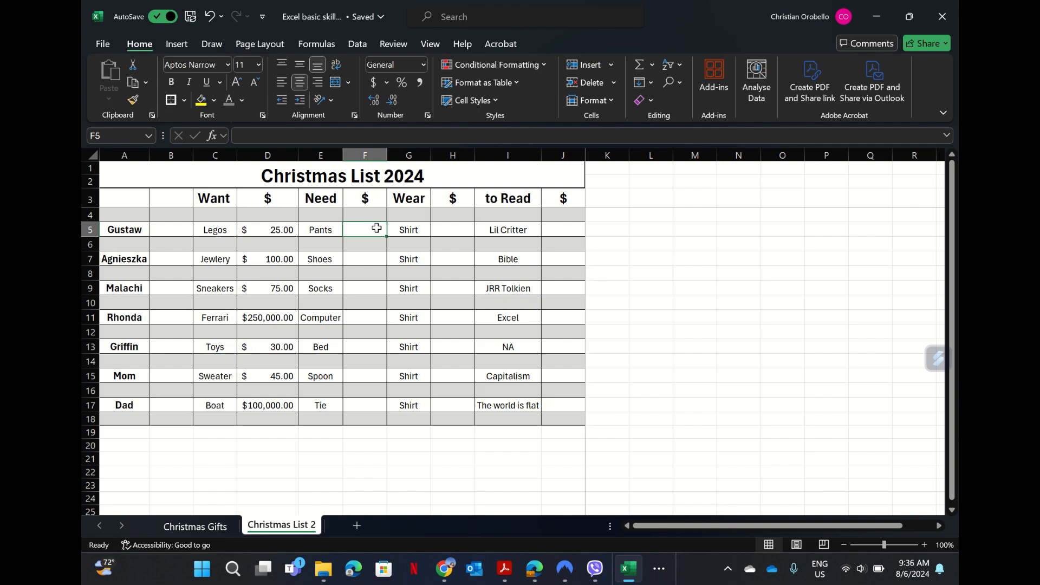
pyautogui.write('25')
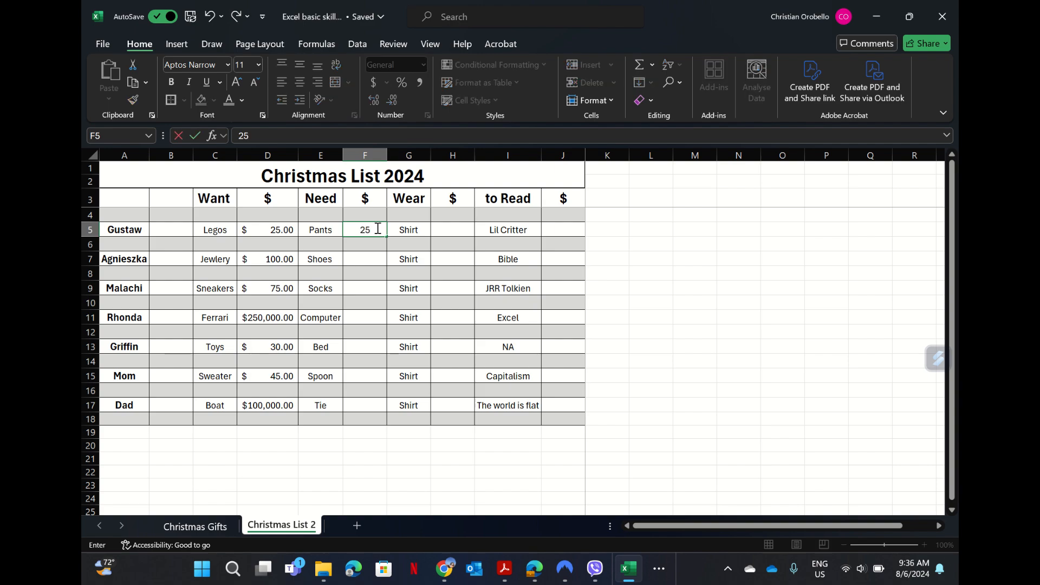
pyautogui.click(374, 255)
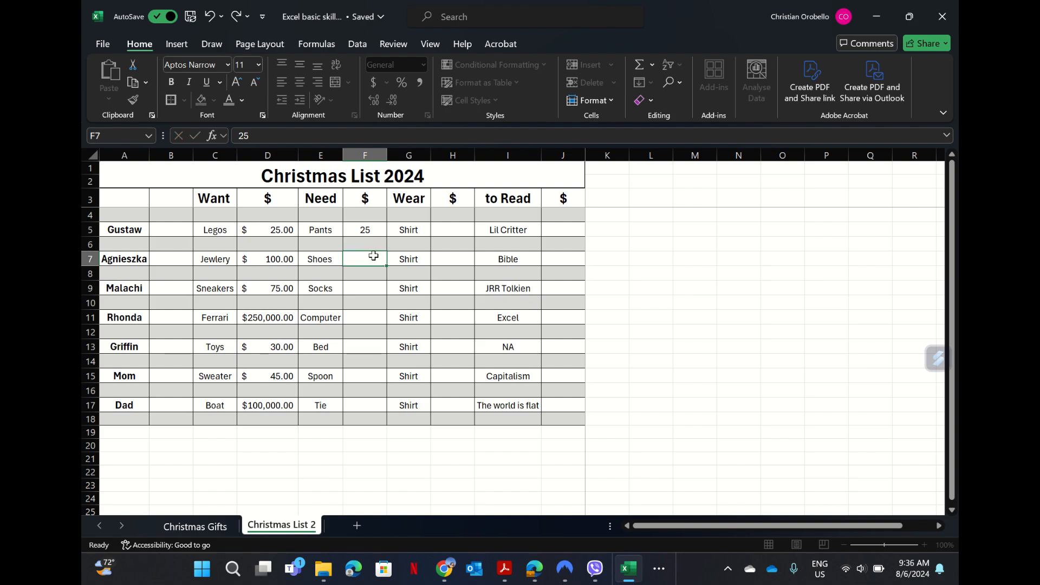
pyautogui.click(374, 230)
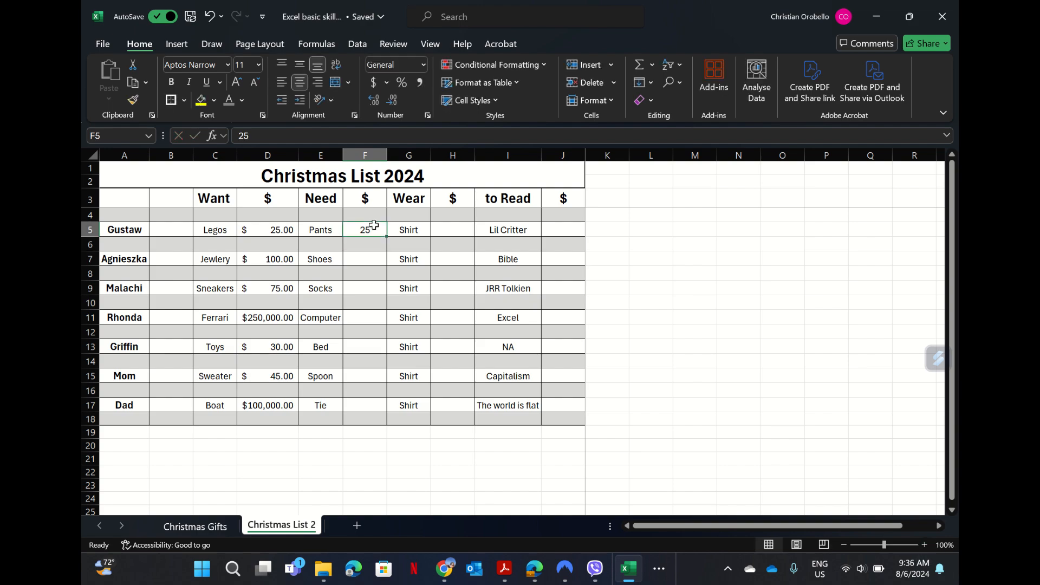
pyautogui.click(372, 250)
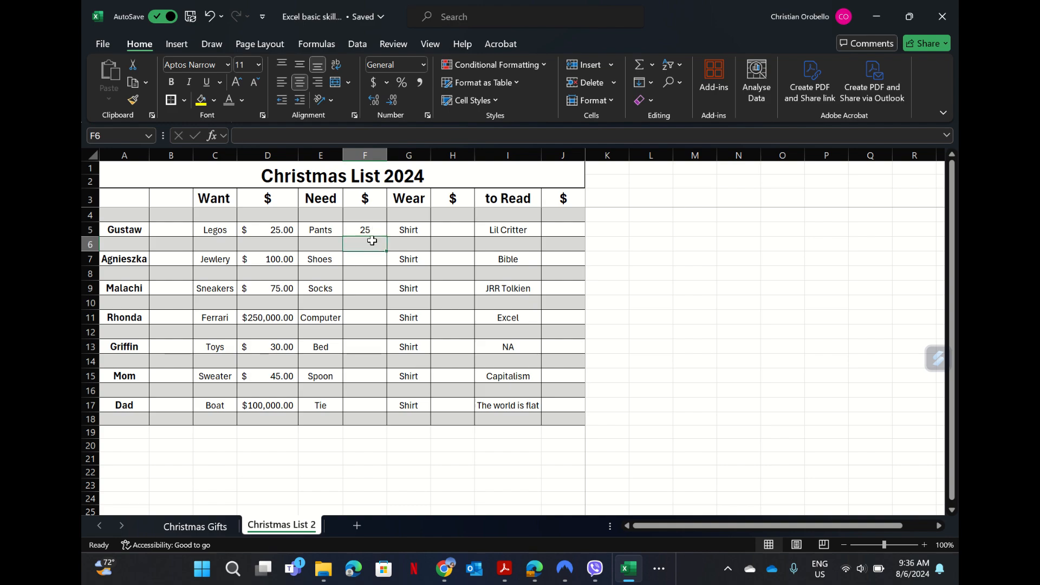
pyautogui.click(370, 232)
pyautogui.moveTo(371, 231)
pyautogui.mouseDown()
pyautogui.moveTo(388, 255)
pyautogui.moveTo(378, 423)
pyautogui.mouseUp()
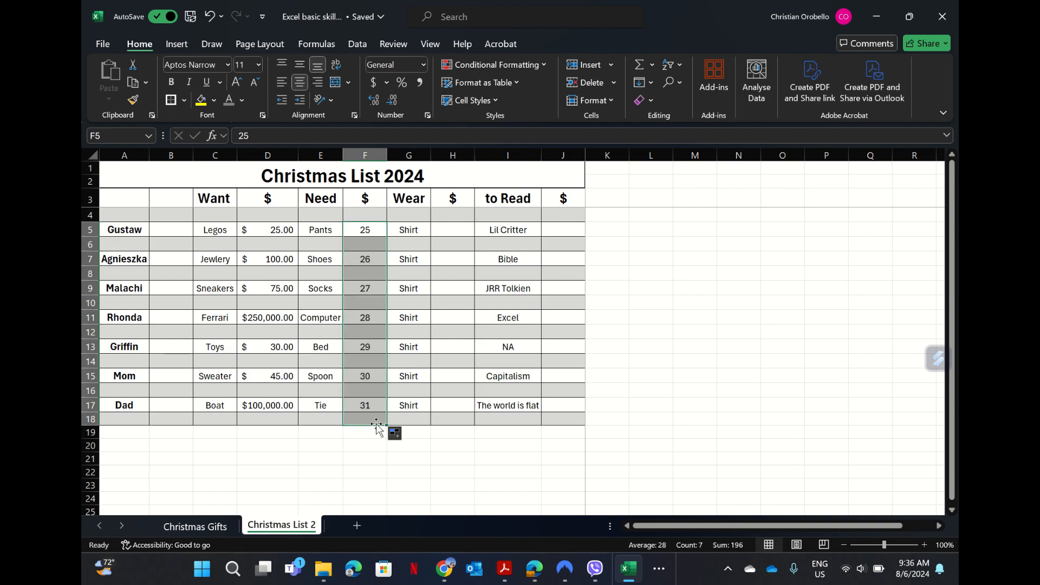
# - Apply the dollar Accounting format to the Need prices in F4:F18
pyautogui.click(372, 448)
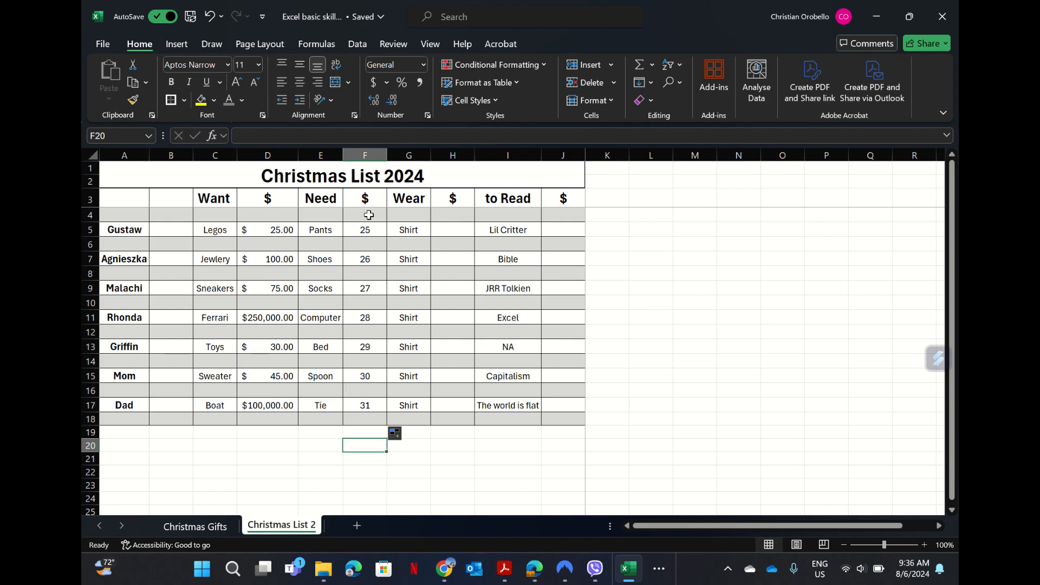
pyautogui.moveTo(368, 215); pyautogui.dragTo(375, 420)
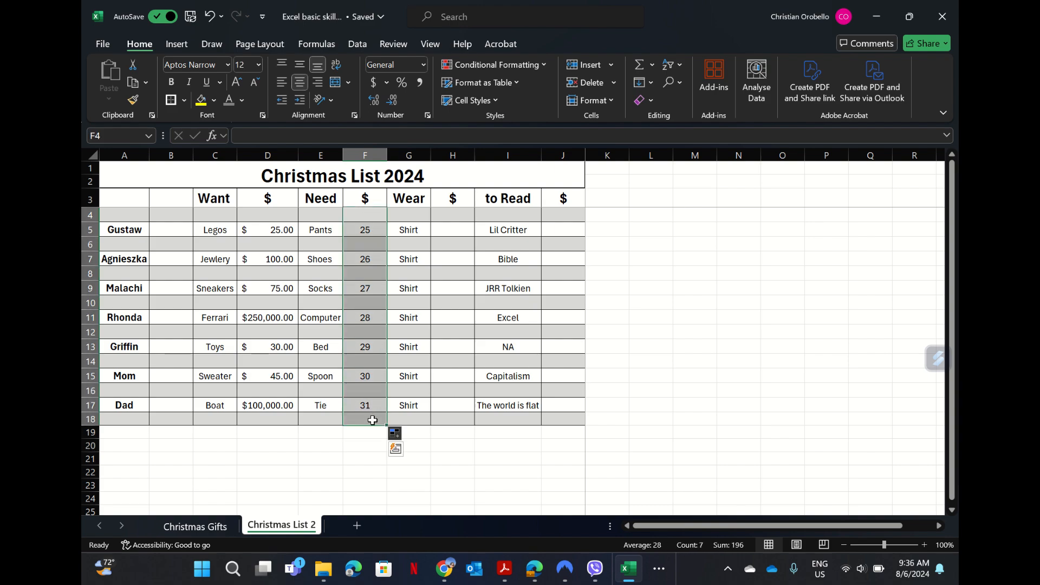
pyautogui.click(371, 82)
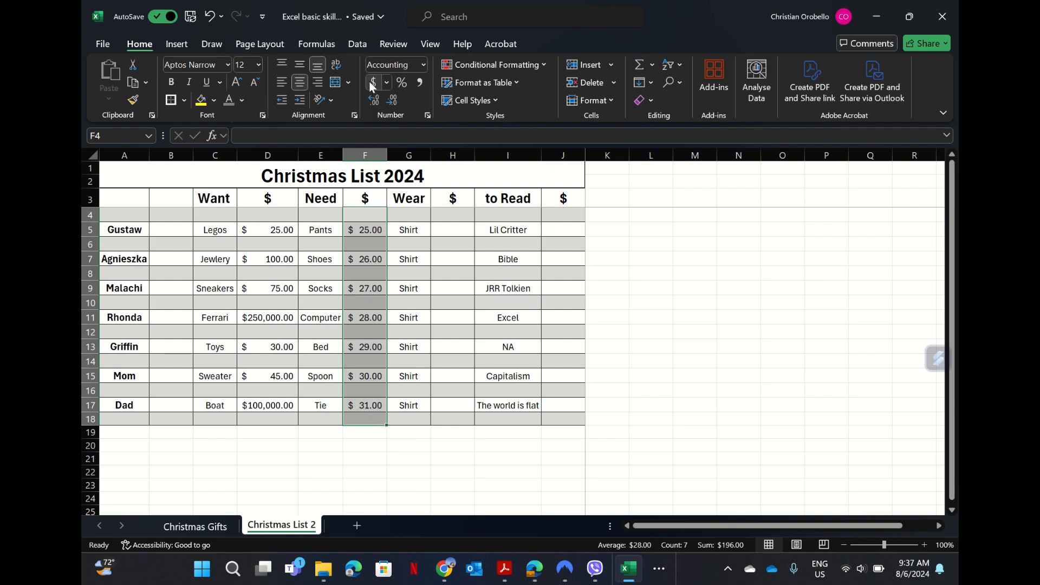
pyautogui.click(366, 459)
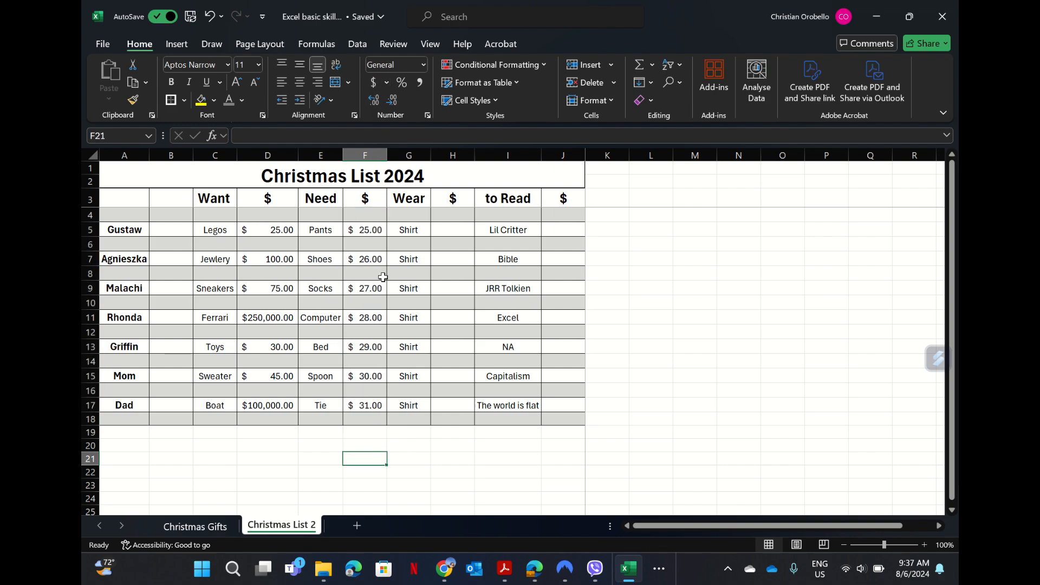
pyautogui.moveTo(372, 235); pyautogui.dragTo(370, 242)
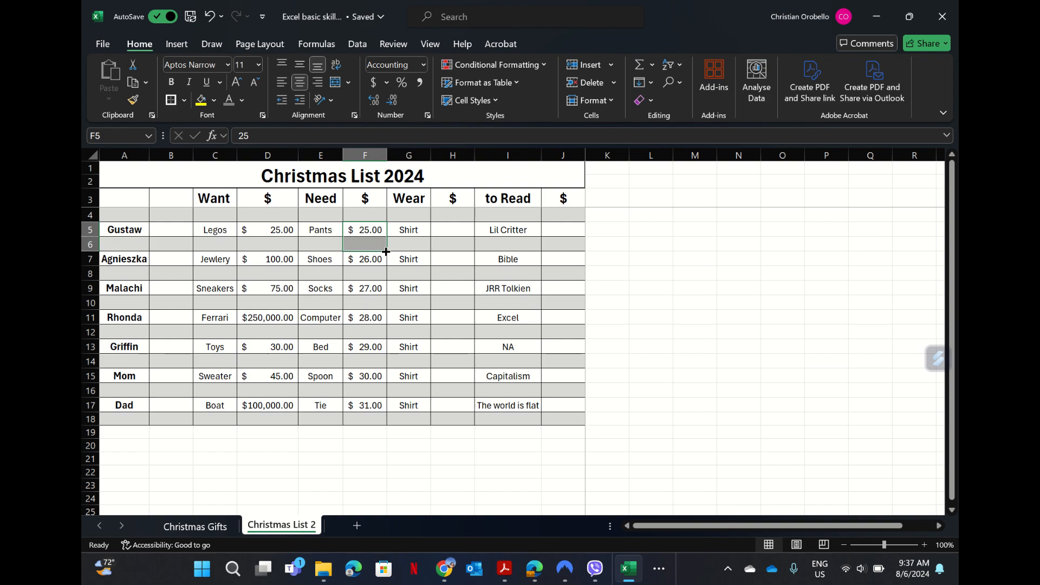
# - Enter a Wear price of 30 in each of H5, H7, H9, H11 and H13
pyautogui.click(459, 230)
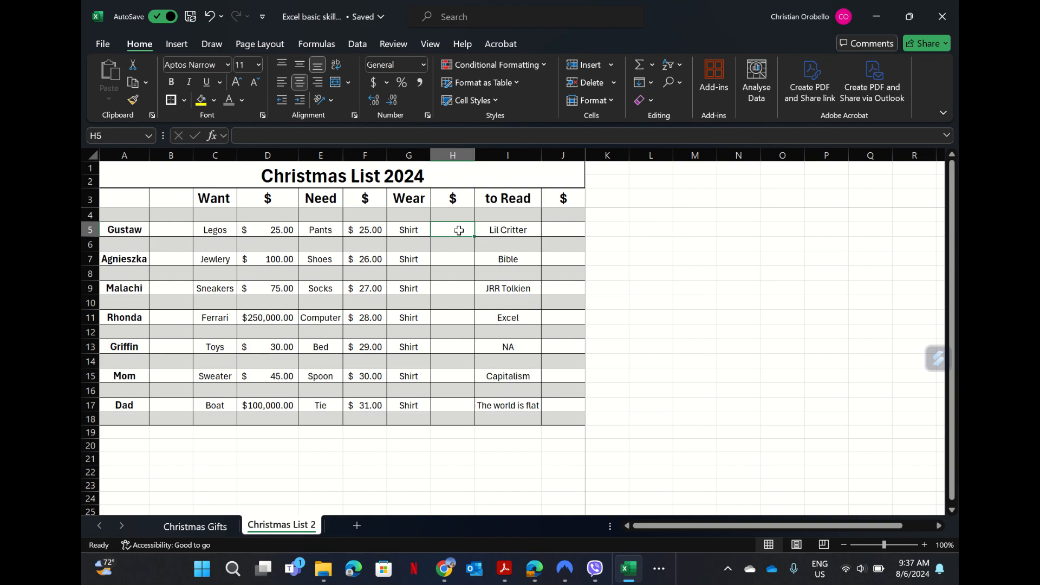
pyautogui.write('30')
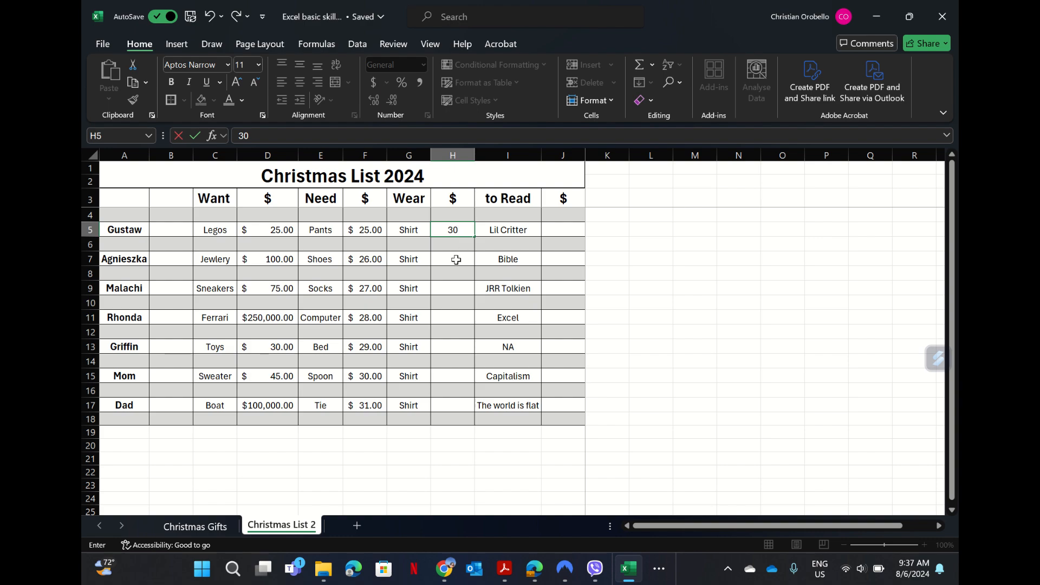
pyautogui.click(456, 259)
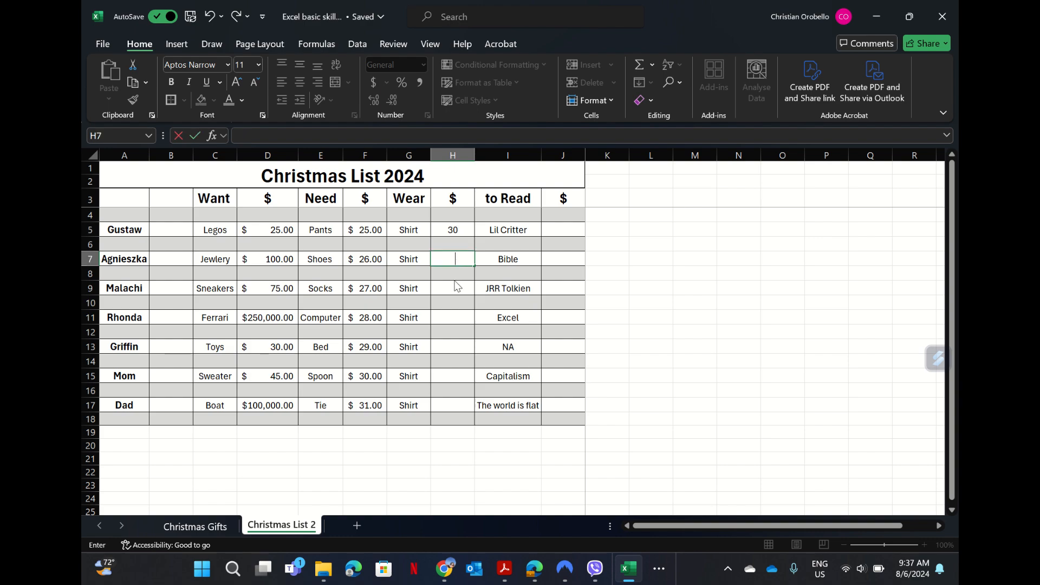
pyautogui.click(454, 286)
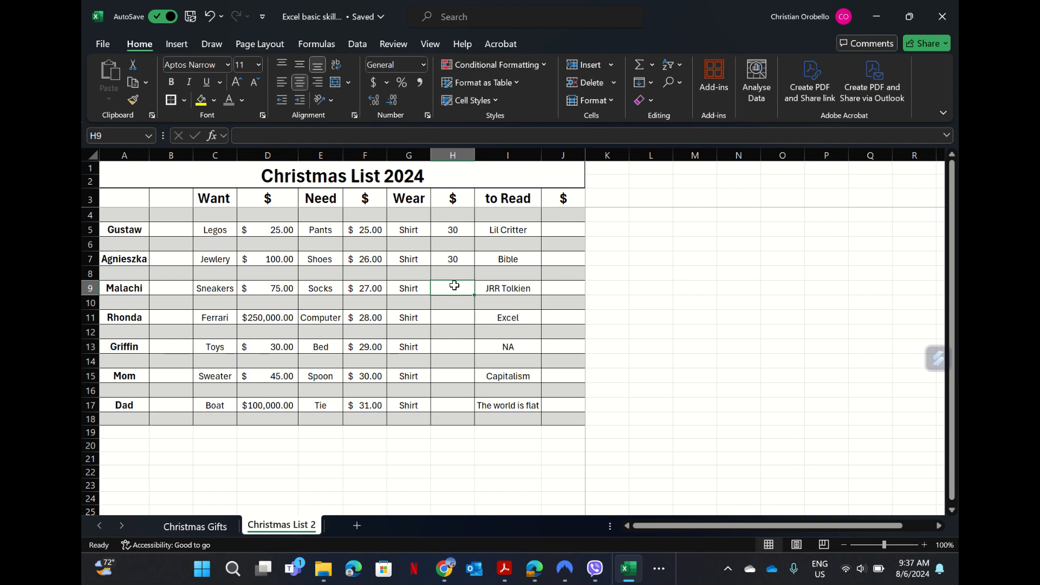
pyautogui.write('30')
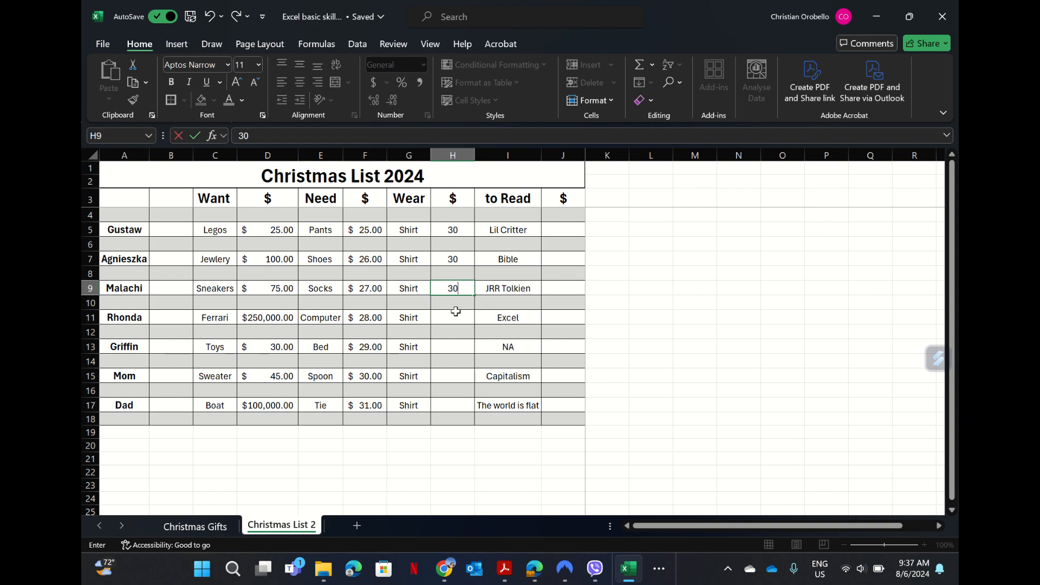
pyautogui.click(455, 321)
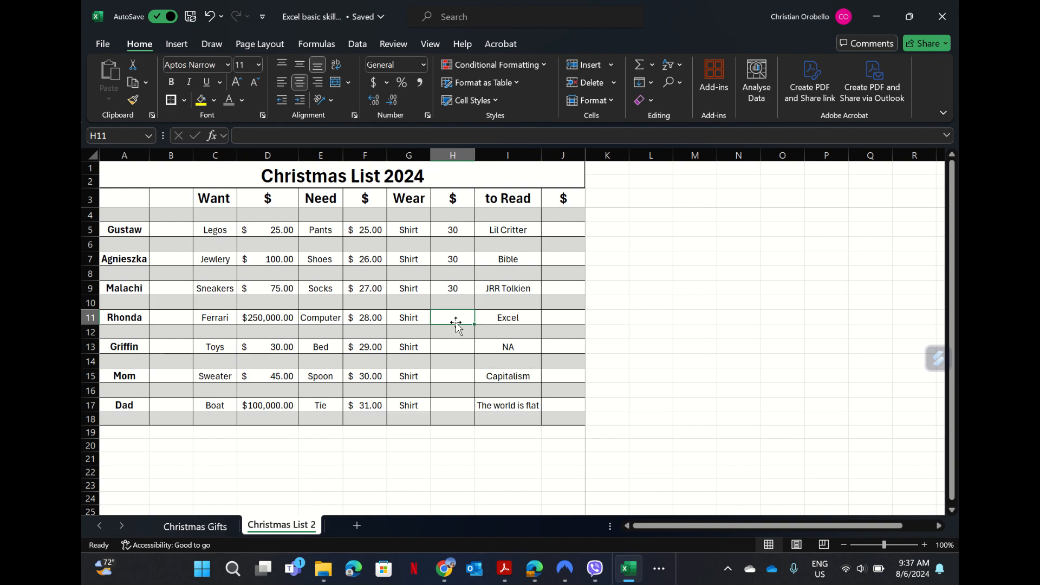
pyautogui.write('30')
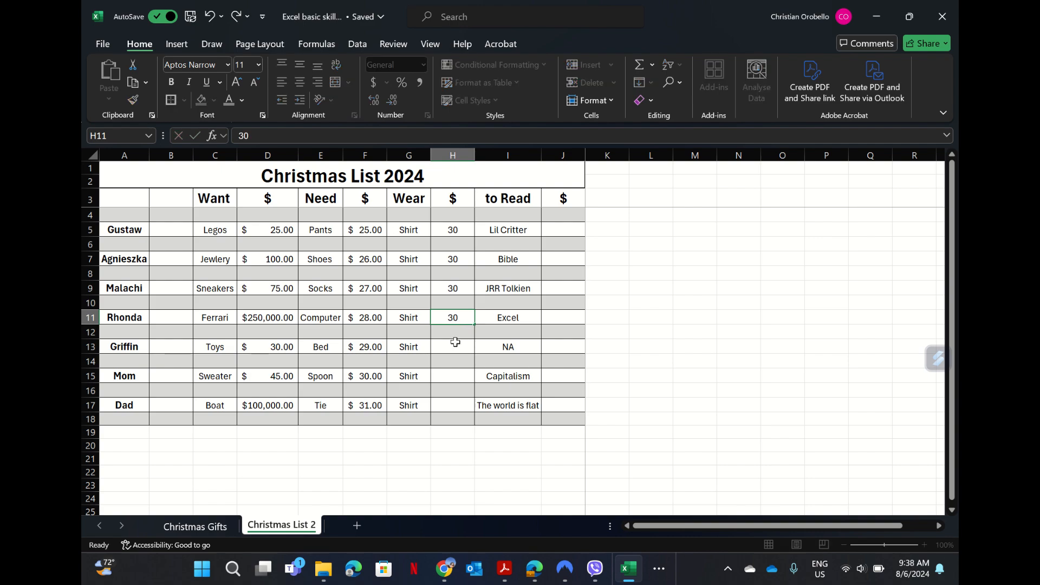
pyautogui.click(455, 342)
pyautogui.write('30')
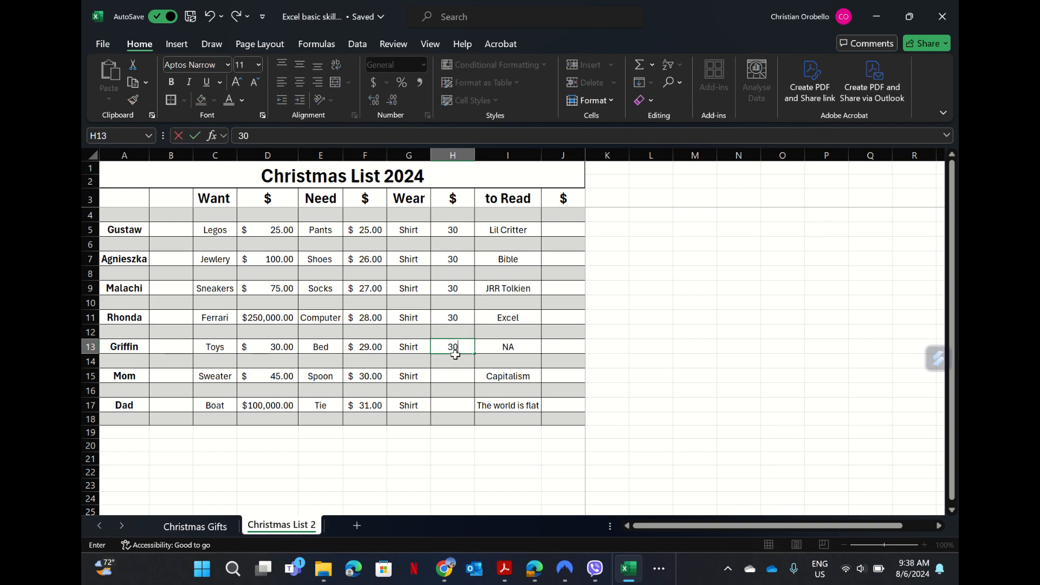
# - Copy the 30 from H13 and paste it into H15 and H17 to complete the Wear prices
pyautogui.rightClick(451, 344)
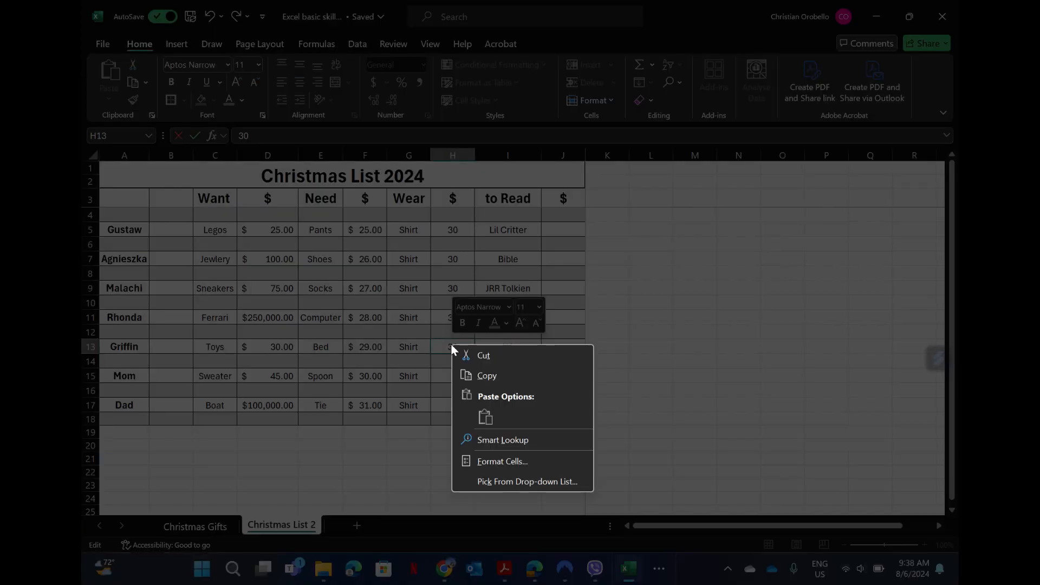
pyautogui.click(474, 377)
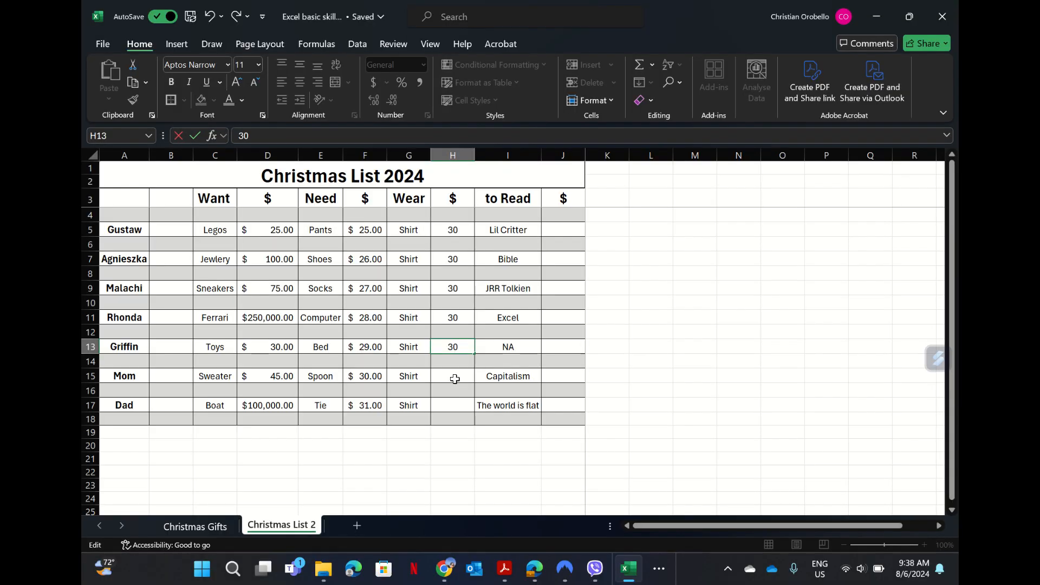
pyautogui.click(455, 376)
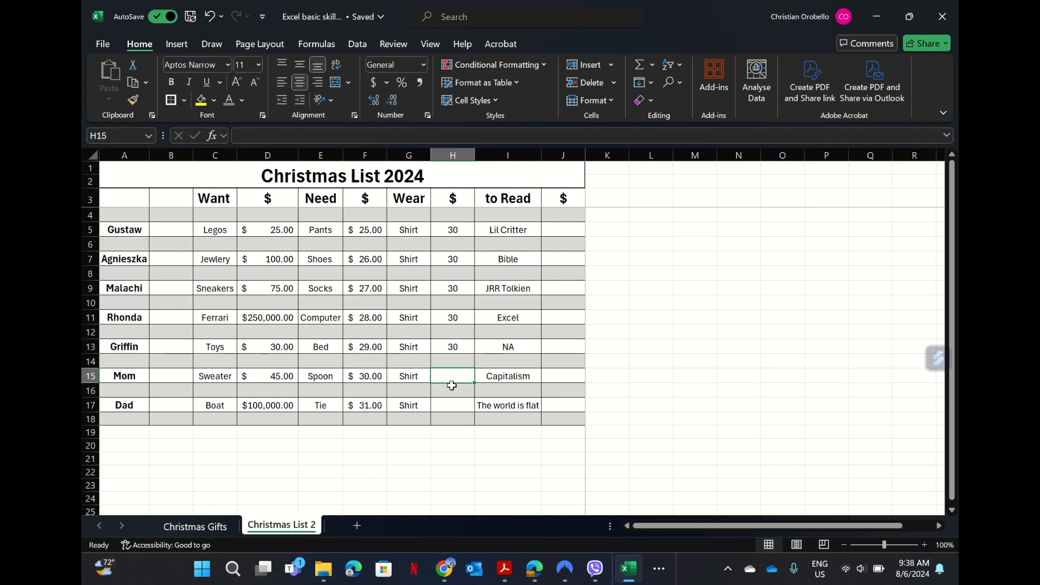
pyautogui.click(447, 347)
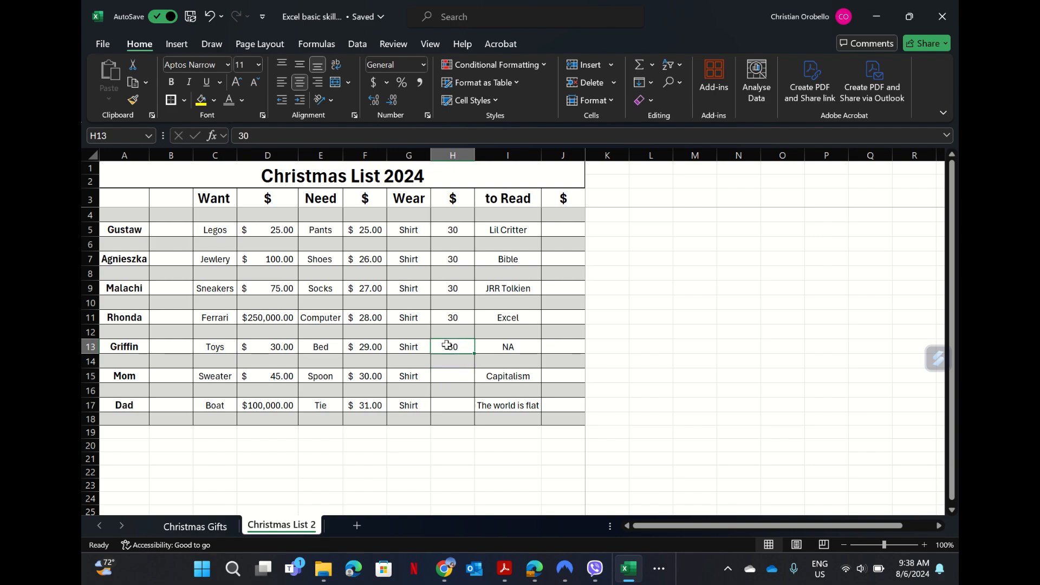
pyautogui.rightClick(447, 346)
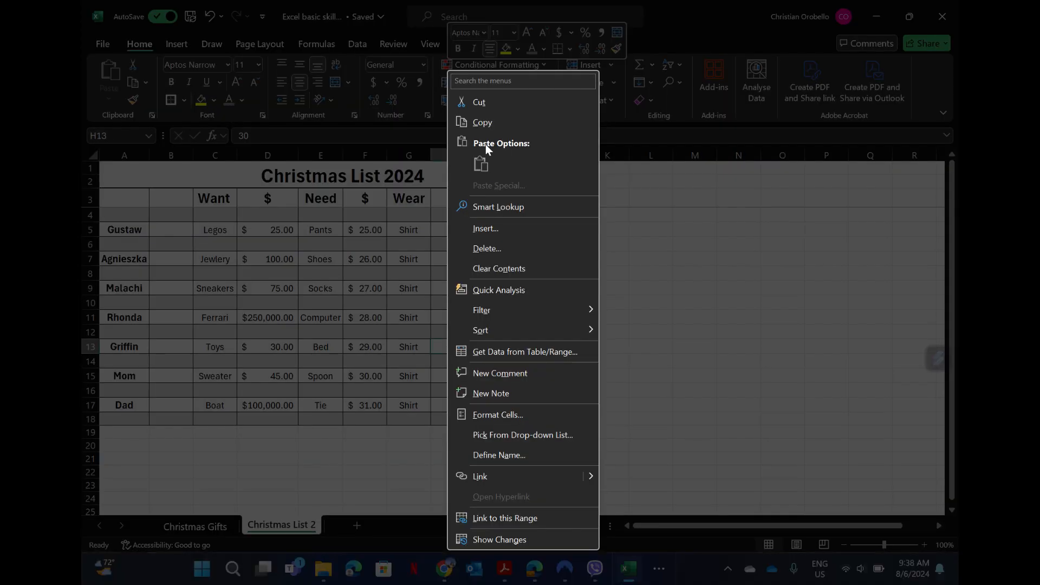
pyautogui.click(479, 122)
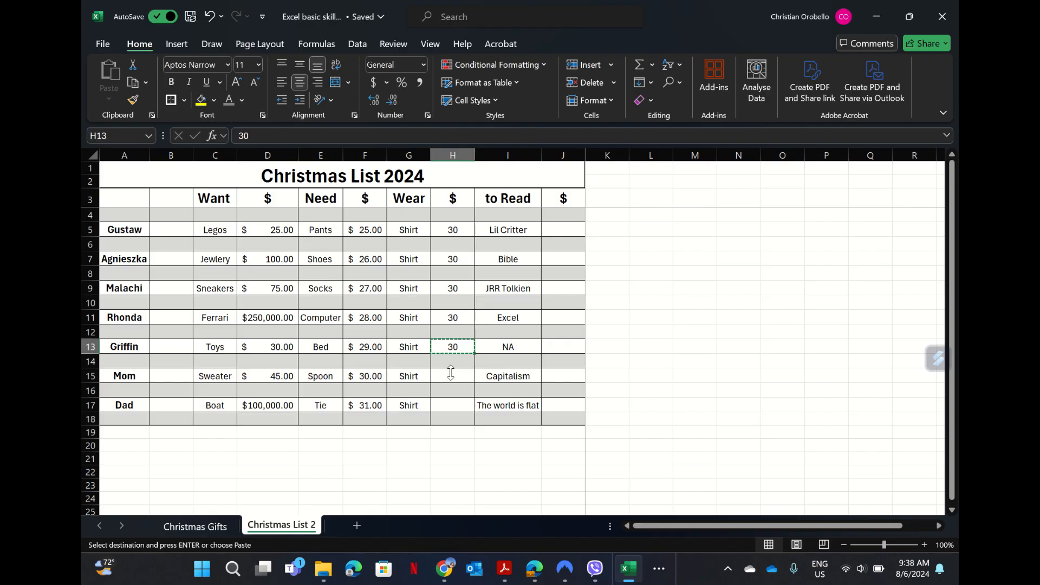
pyautogui.click(450, 374)
pyautogui.hotkey('ctrl', 'v')
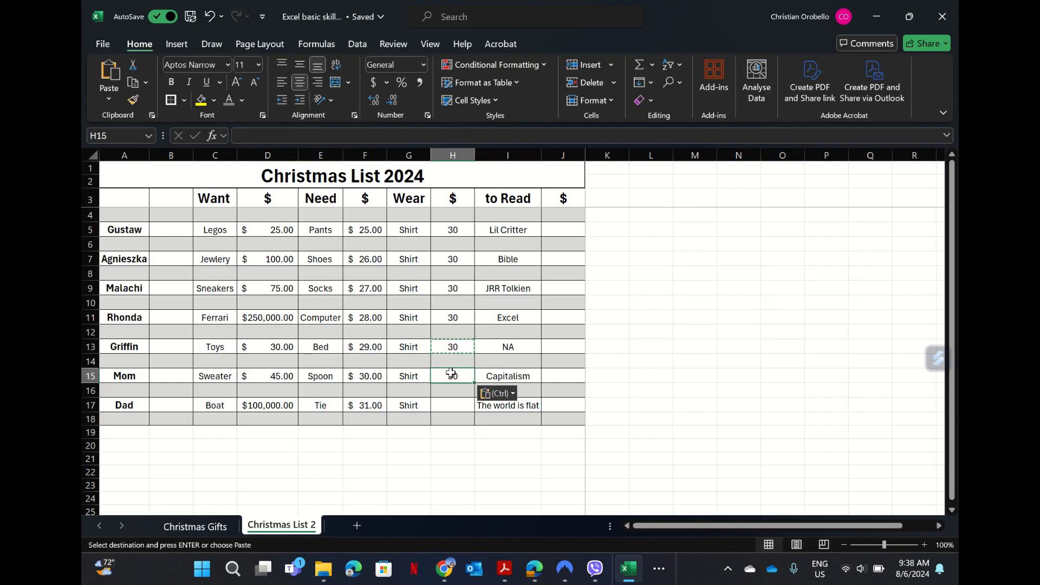
pyautogui.click(452, 405)
pyautogui.hotkey('ctrl', 'v')
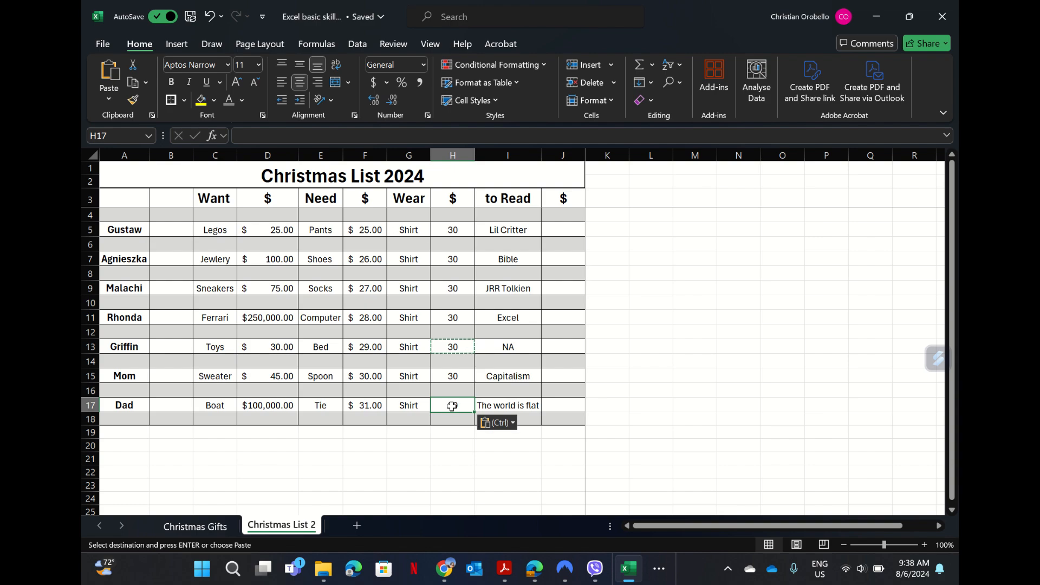
# - Apply the dollar Accounting format to the Wear prices in H4:H18
pyautogui.click(451, 458)
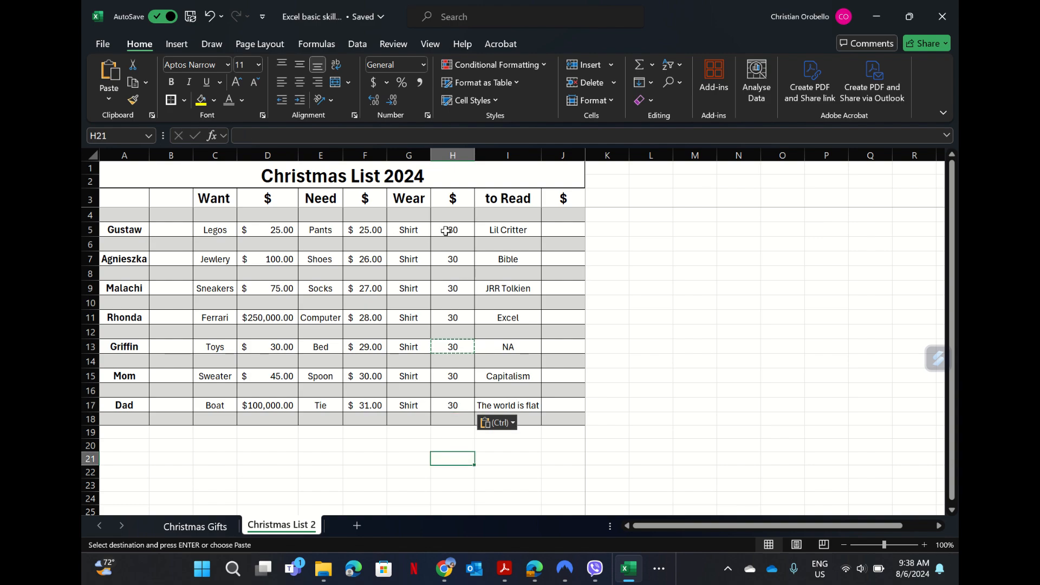
pyautogui.moveTo(448, 216); pyautogui.dragTo(451, 422)
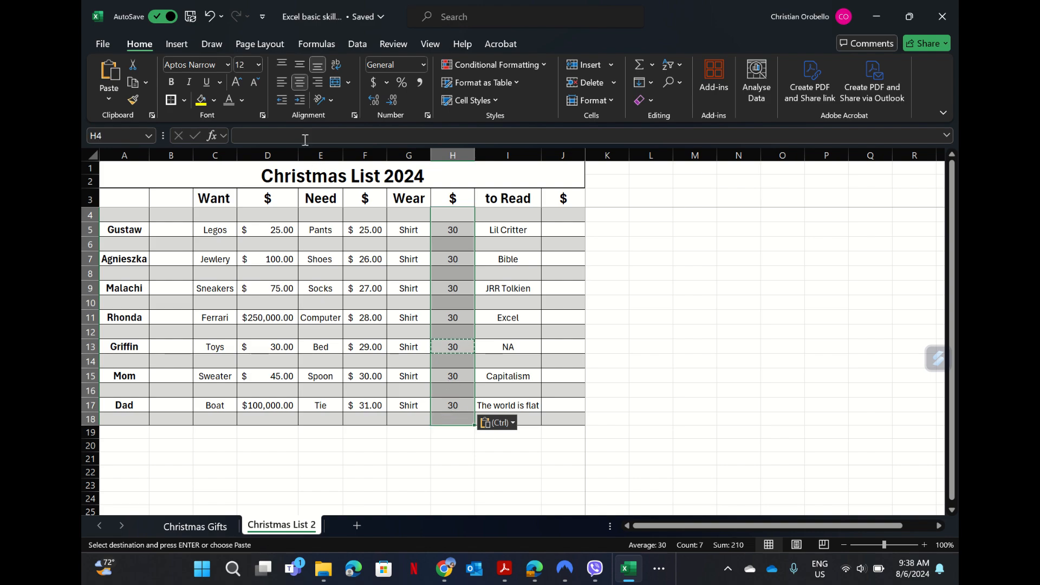
pyautogui.click(371, 85)
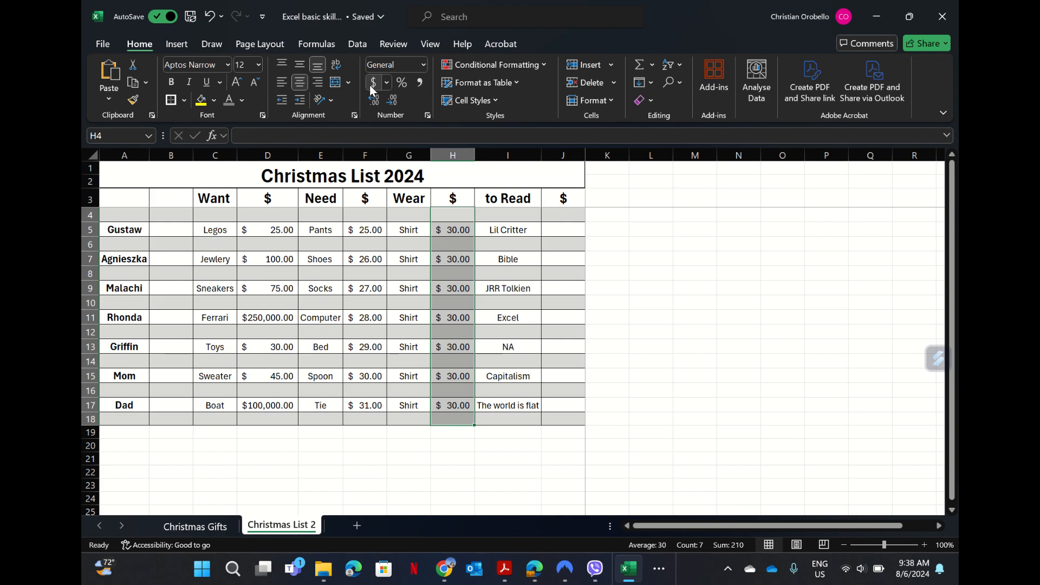
# - Enter the first to Read prices: 20 in J5 and 15 in J7
pyautogui.click(562, 229)
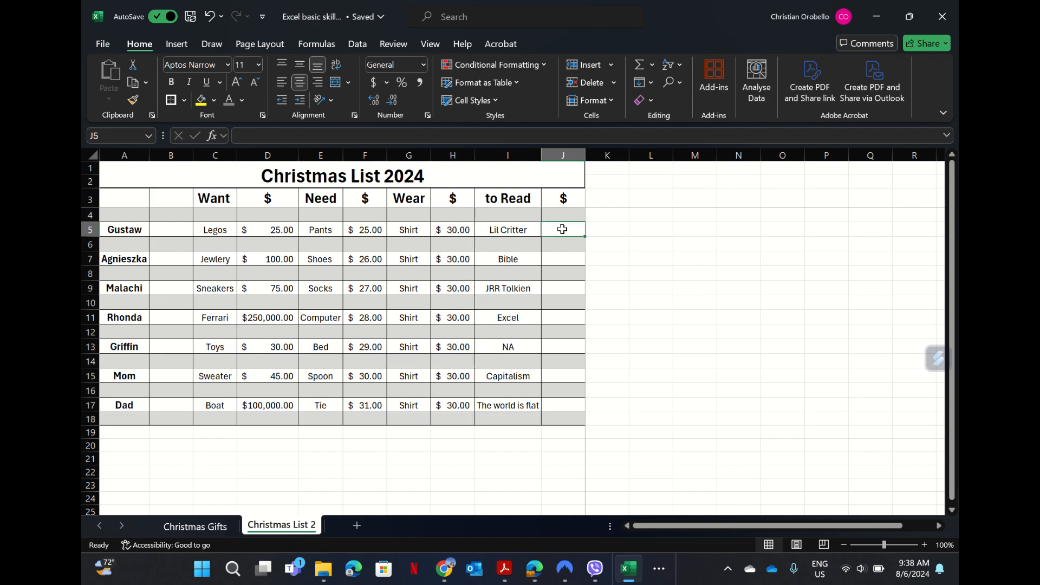
pyautogui.write('20')
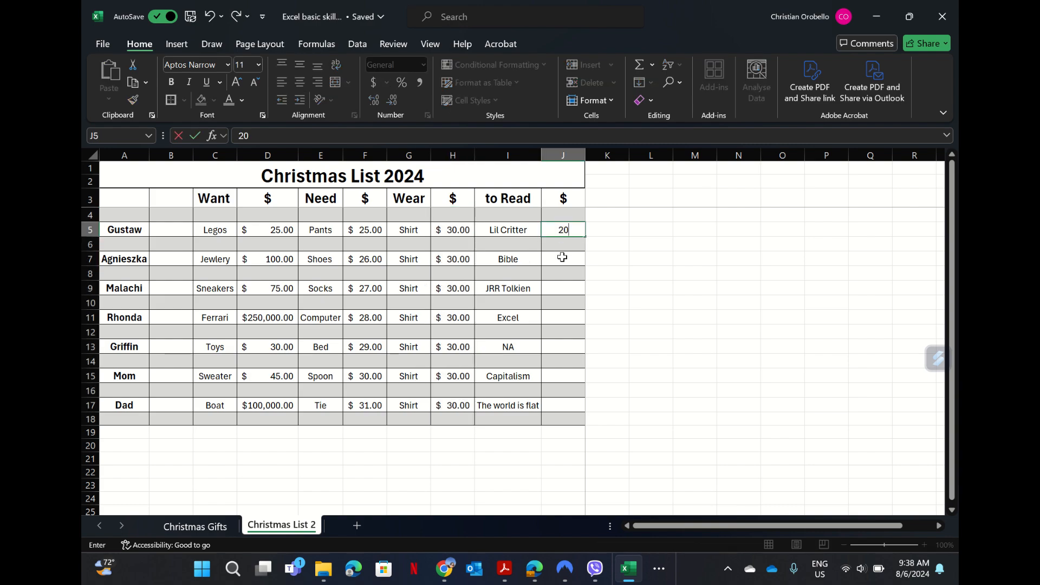
pyautogui.click(562, 257)
pyautogui.doubleClick(562, 257)
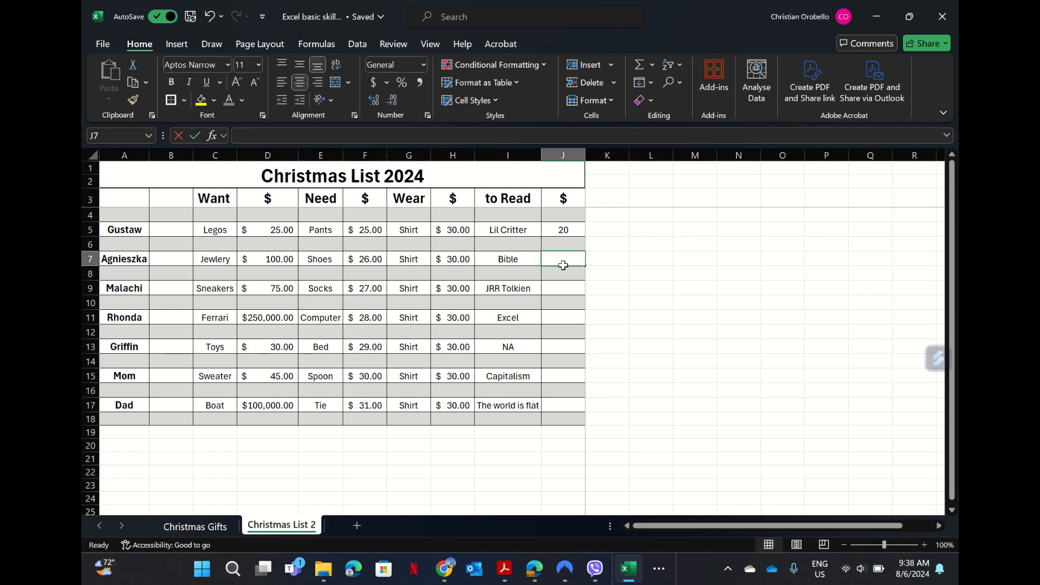
pyautogui.write('1515')
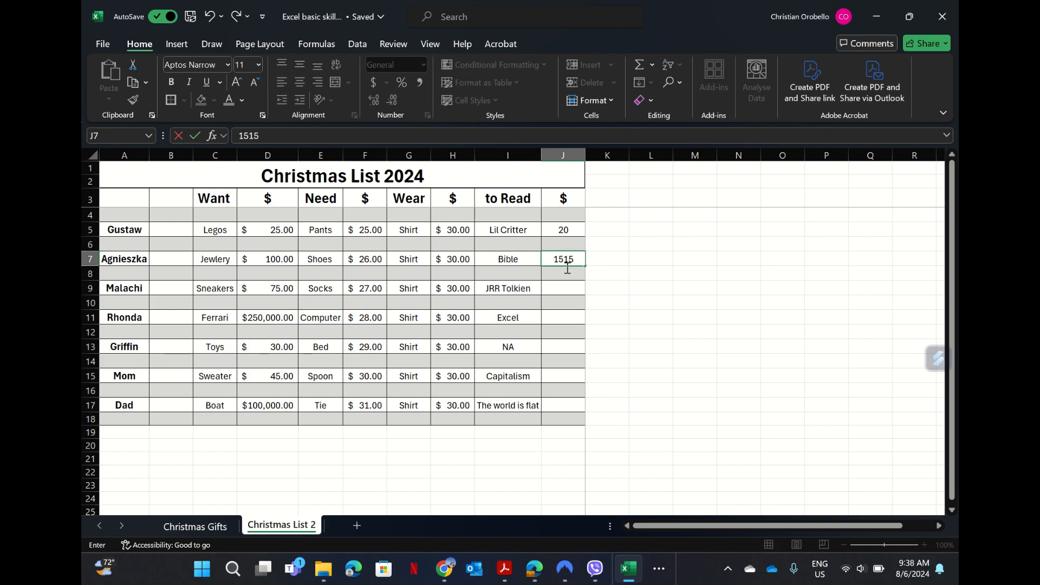
pyautogui.click(565, 286)
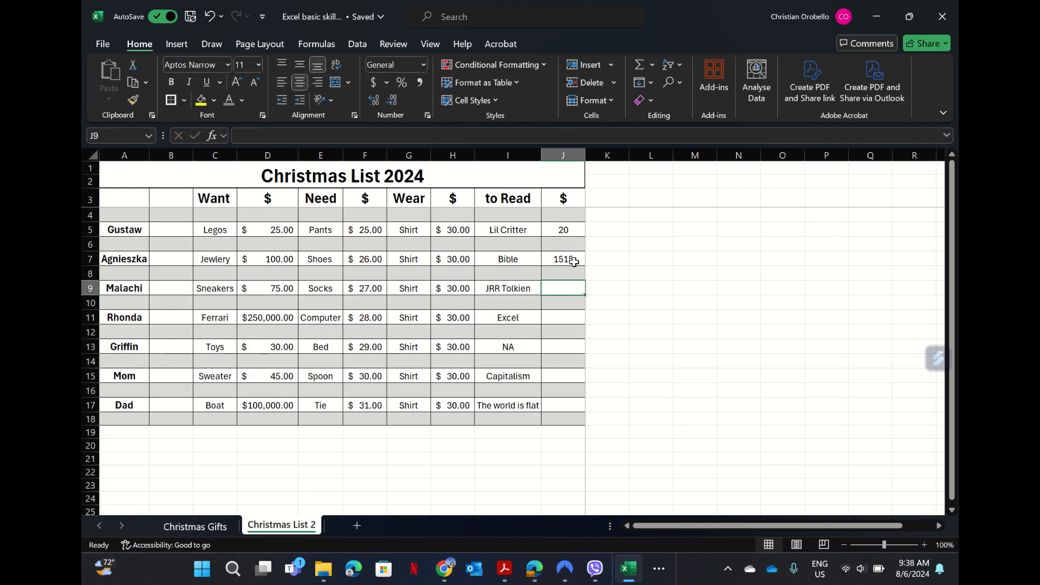
pyautogui.click(573, 261)
pyautogui.doubleClick(575, 261)
pyautogui.press('BackSpace')
pyautogui.press('BackSpace')
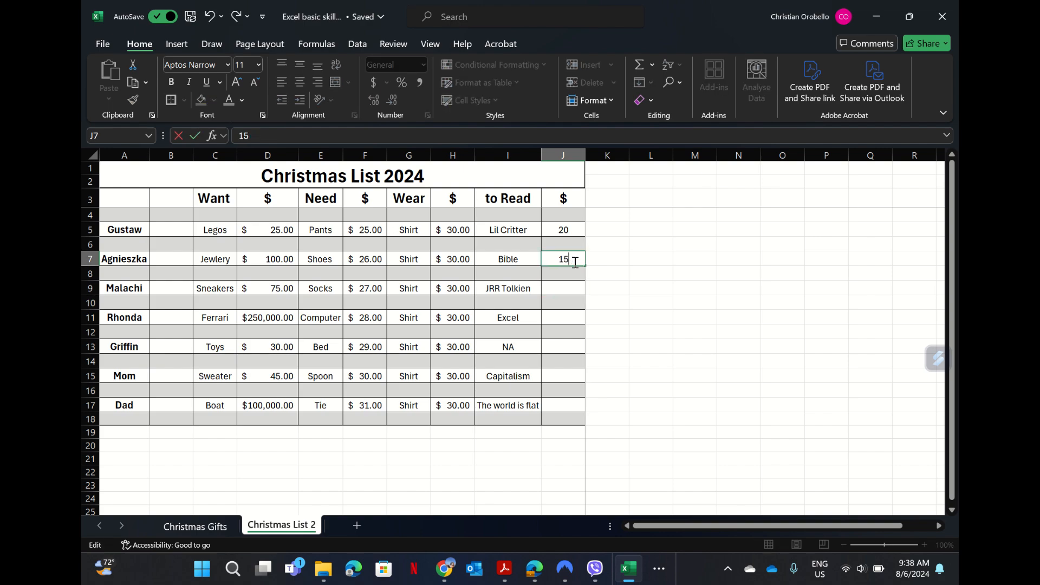
# - Enter further to Read prices: 25 in J9, 40 in J11, 0 in J13 and 15 in J15
pyautogui.click(567, 289)
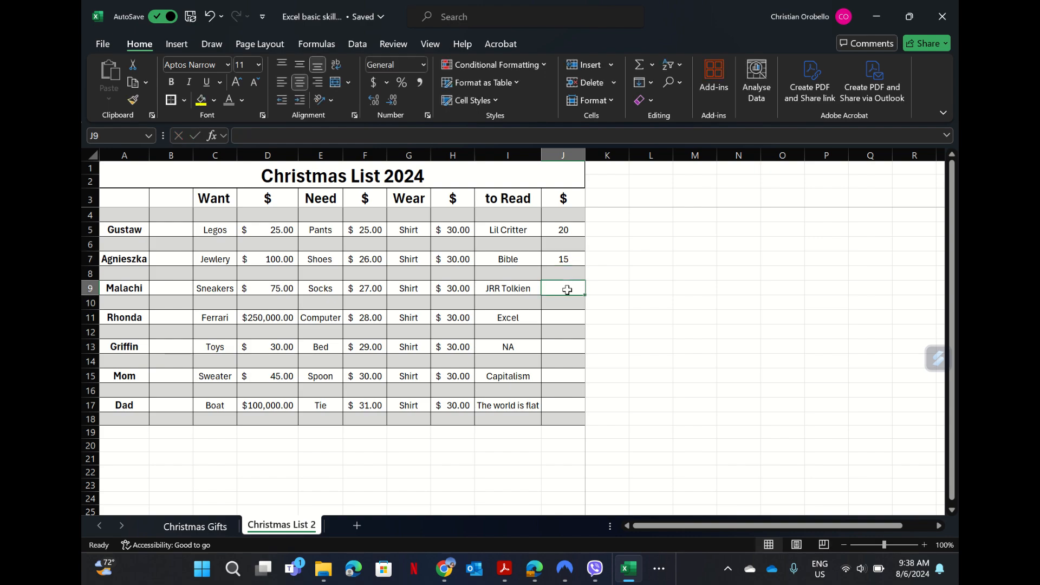
pyautogui.write('25')
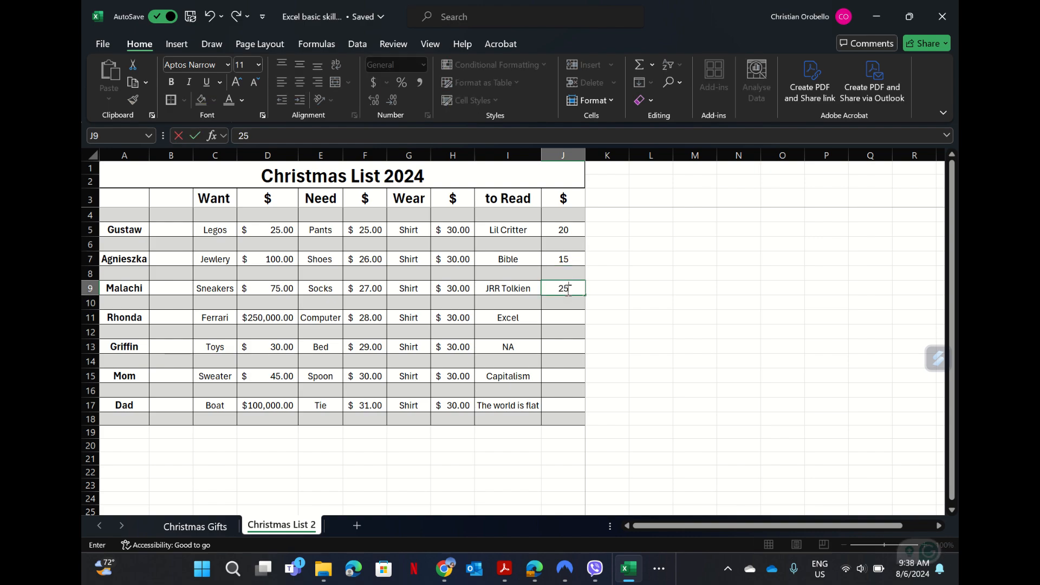
pyautogui.click(564, 318)
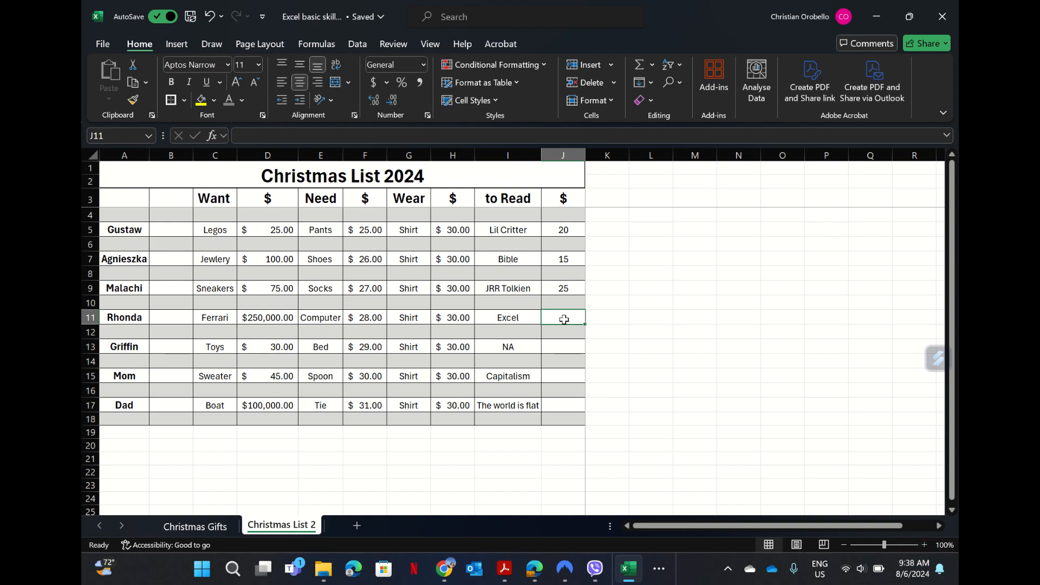
pyautogui.write('40')
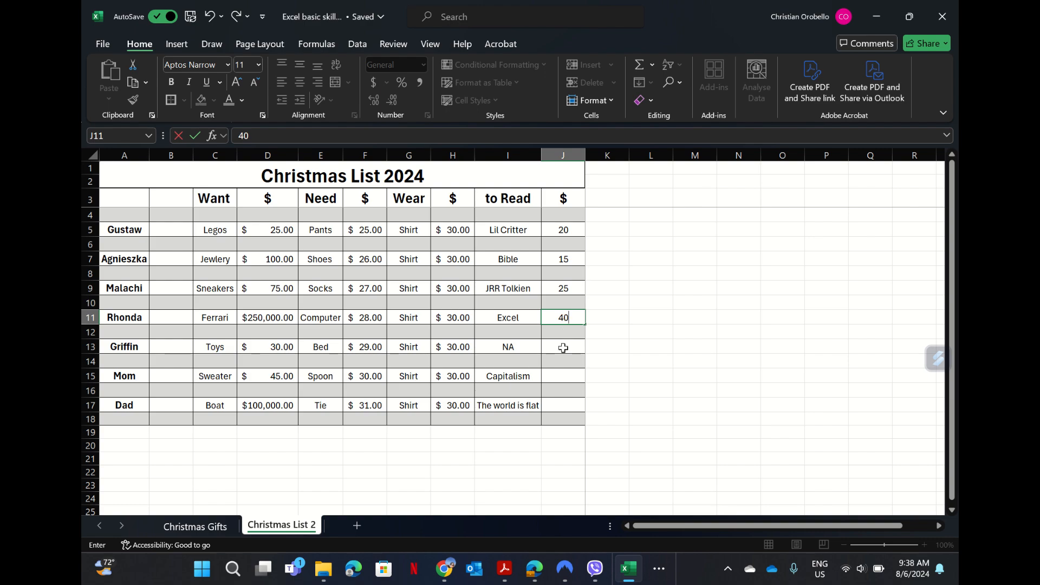
pyautogui.click(564, 347)
pyautogui.write('0')
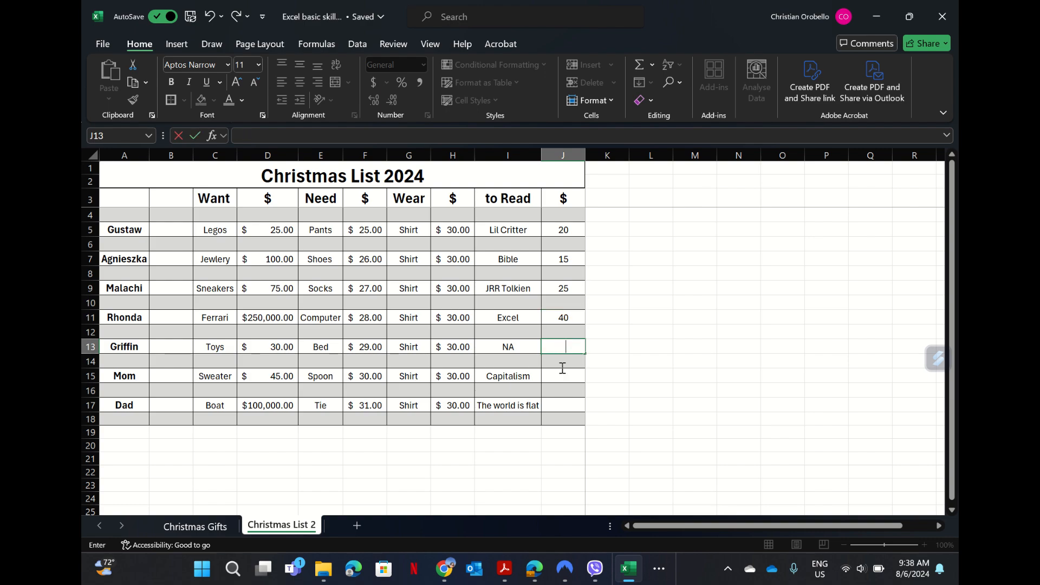
pyautogui.click(562, 380)
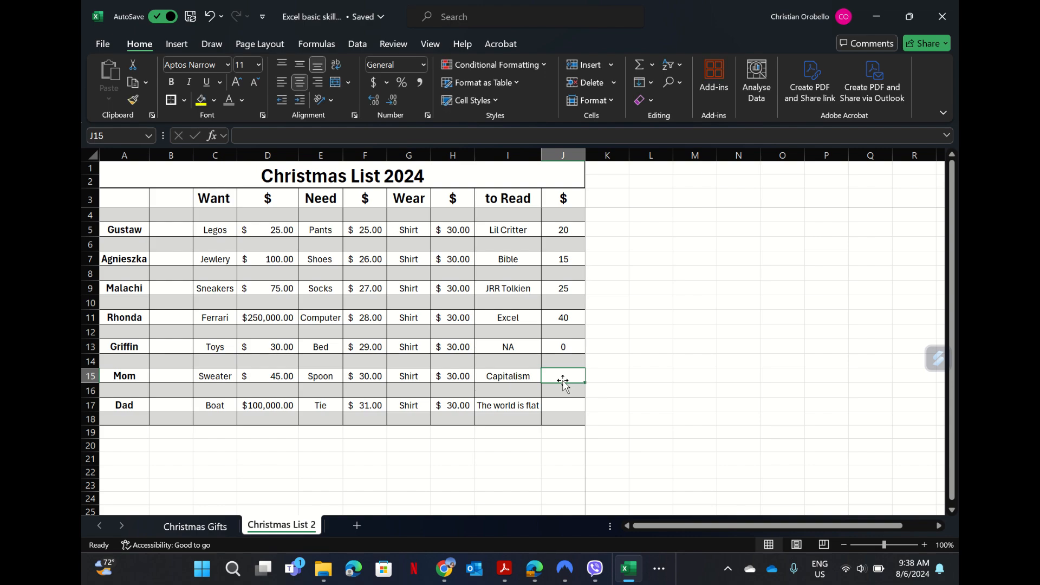
pyautogui.write('15')
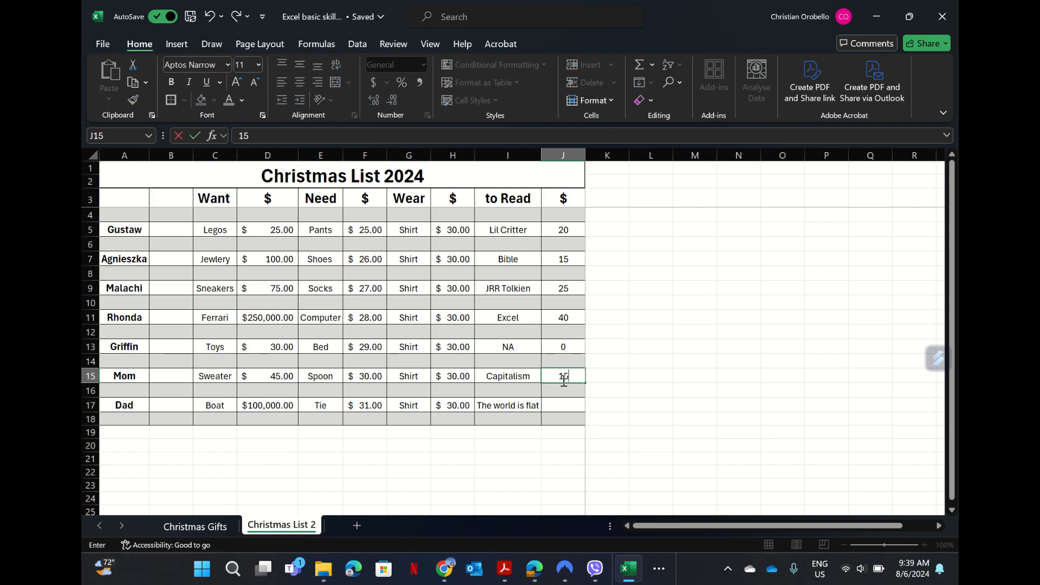
pyautogui.click(564, 410)
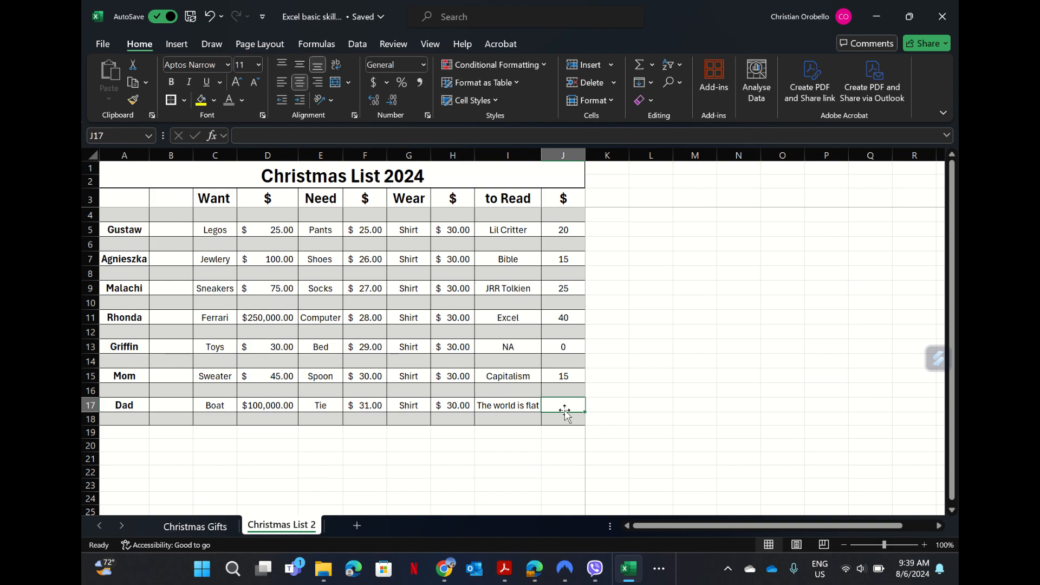
# - Enter 35 as the last to Read price in J17 and apply the dollar Accounting format to J4:J18
pyautogui.write('35')
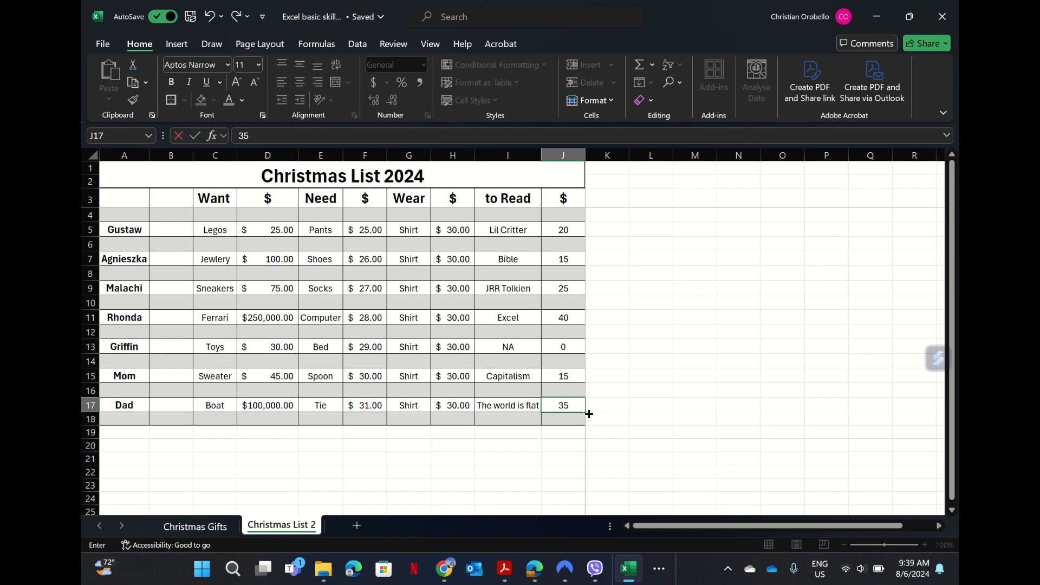
pyautogui.click(607, 412)
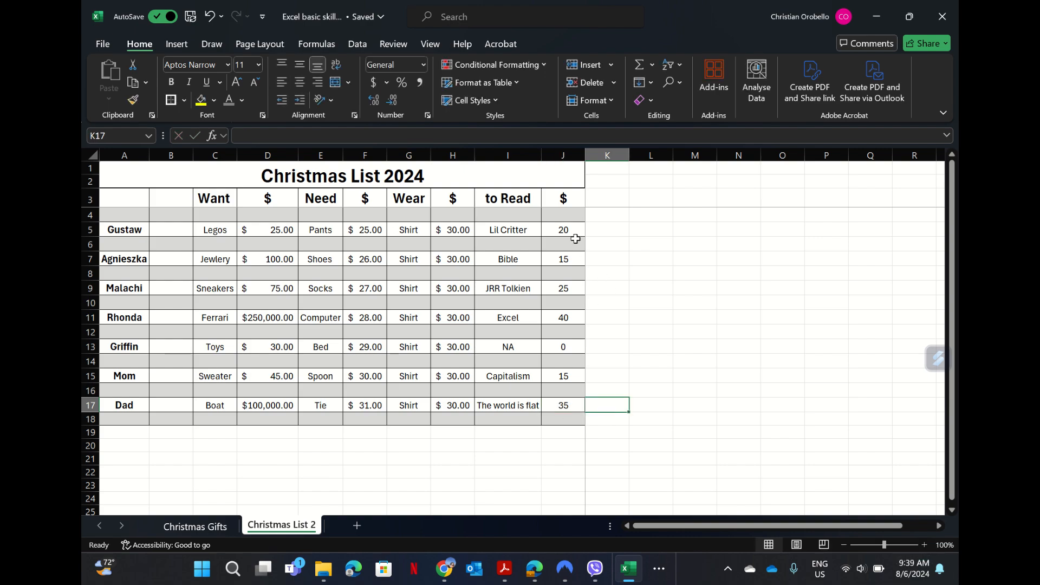
pyautogui.moveTo(563, 215); pyautogui.dragTo(571, 414)
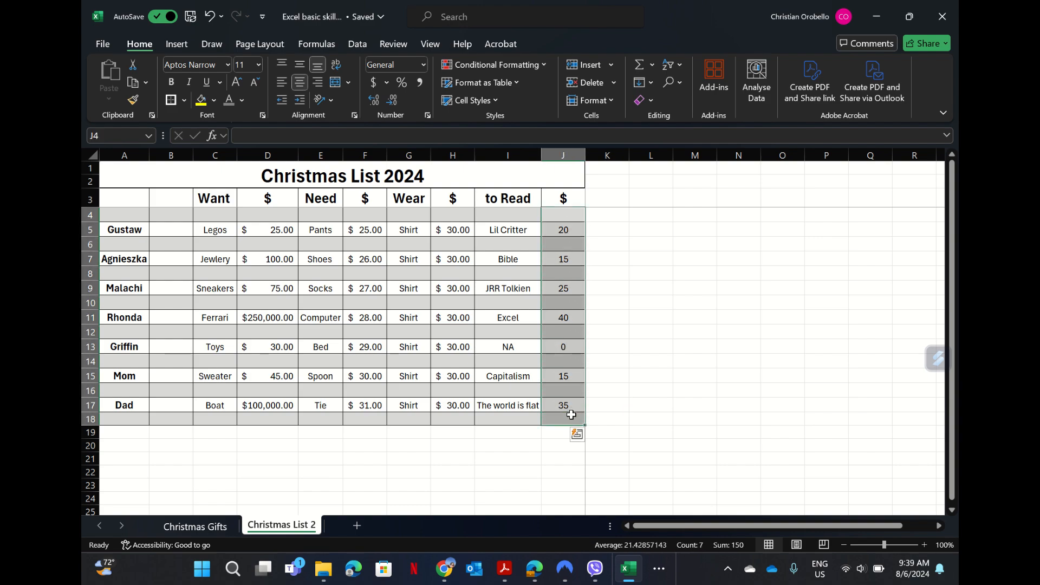
pyautogui.click(374, 82)
pyautogui.click(714, 360)
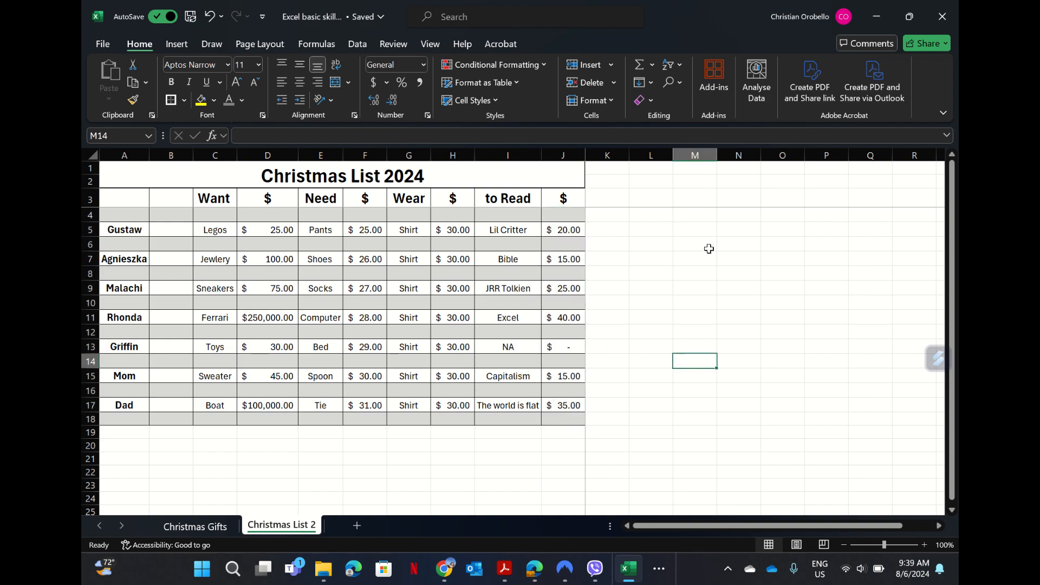
# - Enter the column header Total in K3, beside the to Read dollar column
pyautogui.click(615, 198)
pyautogui.write('Total')
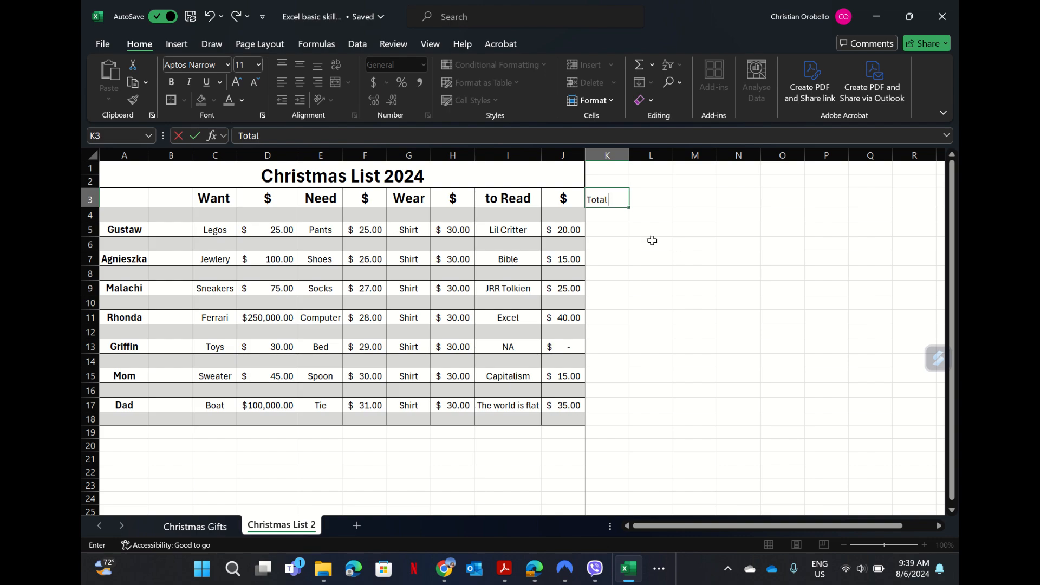
pyautogui.hotkey('ctrl', 'Return')
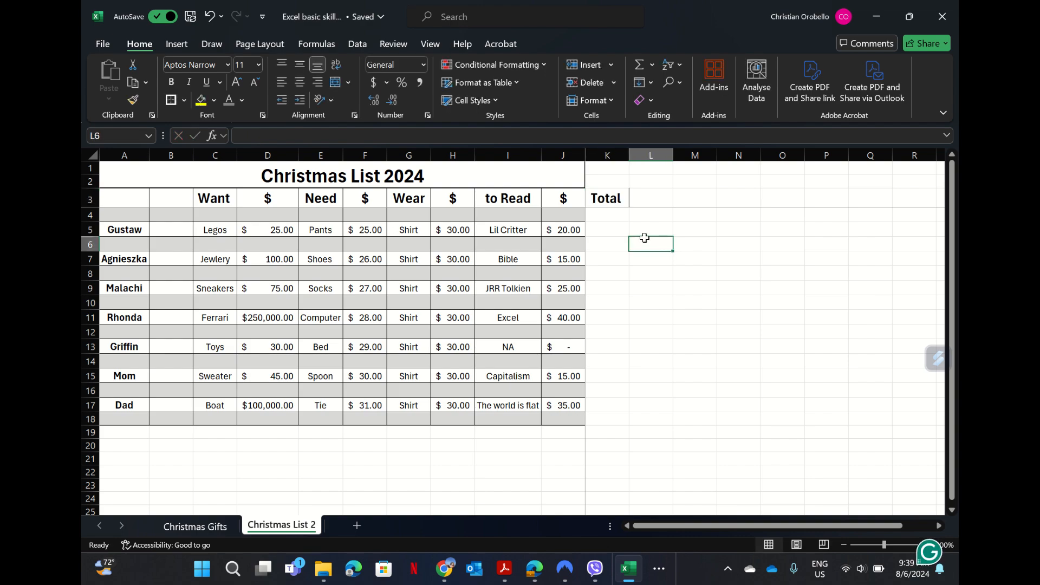
# - Enter the formula =SUM(D5+F5+H5+J5) in K5 to total the first person's four gift prices
pyautogui.click(611, 227)
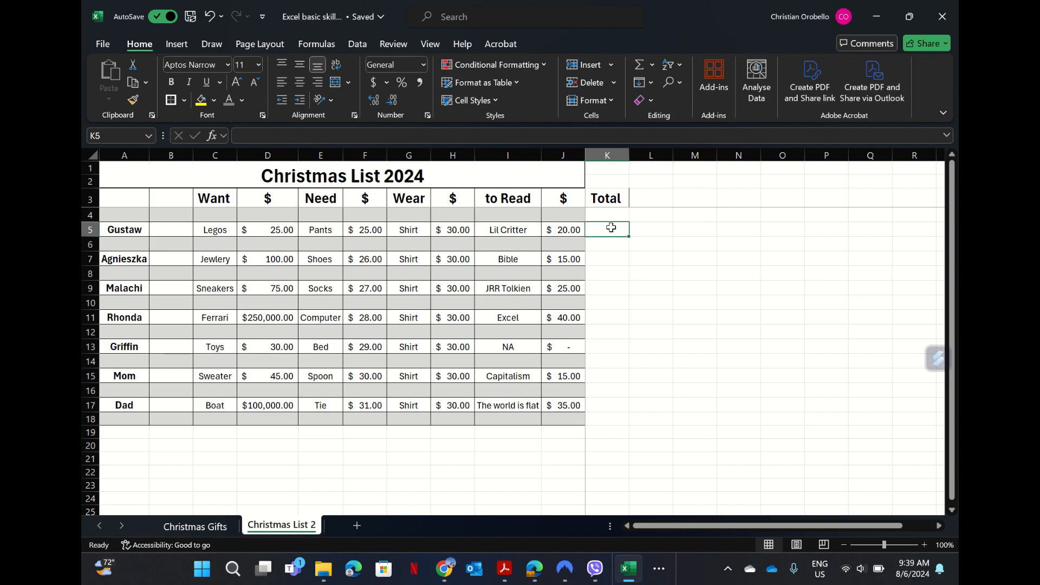
pyautogui.doubleClick(612, 228)
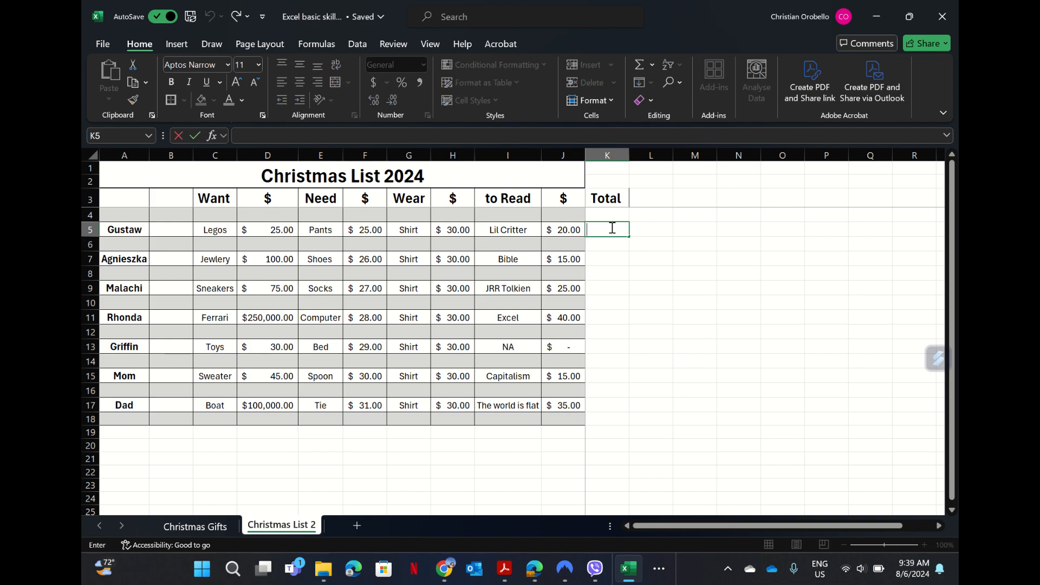
pyautogui.write('=')
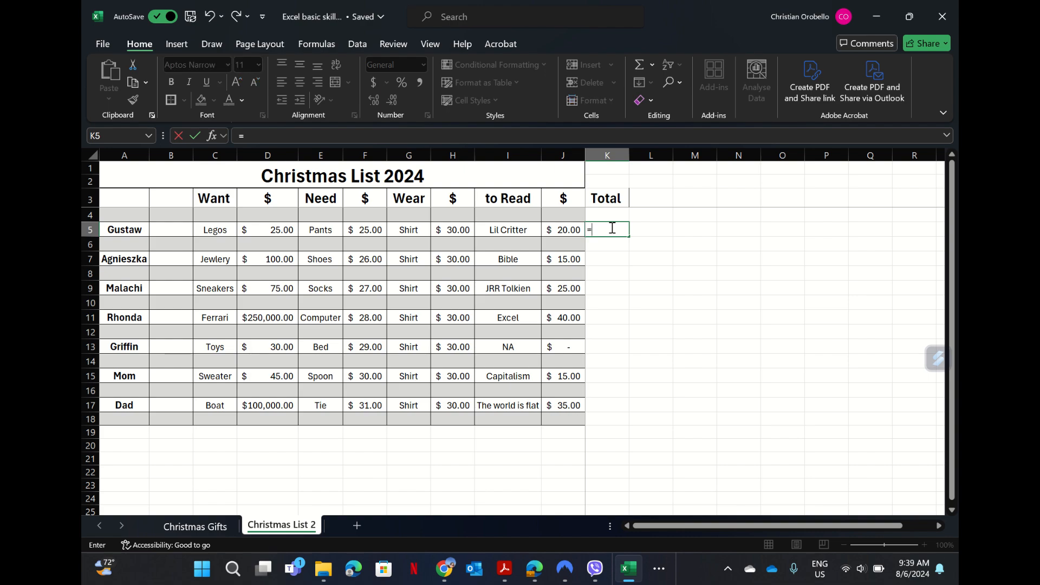
pyautogui.write('sum(')
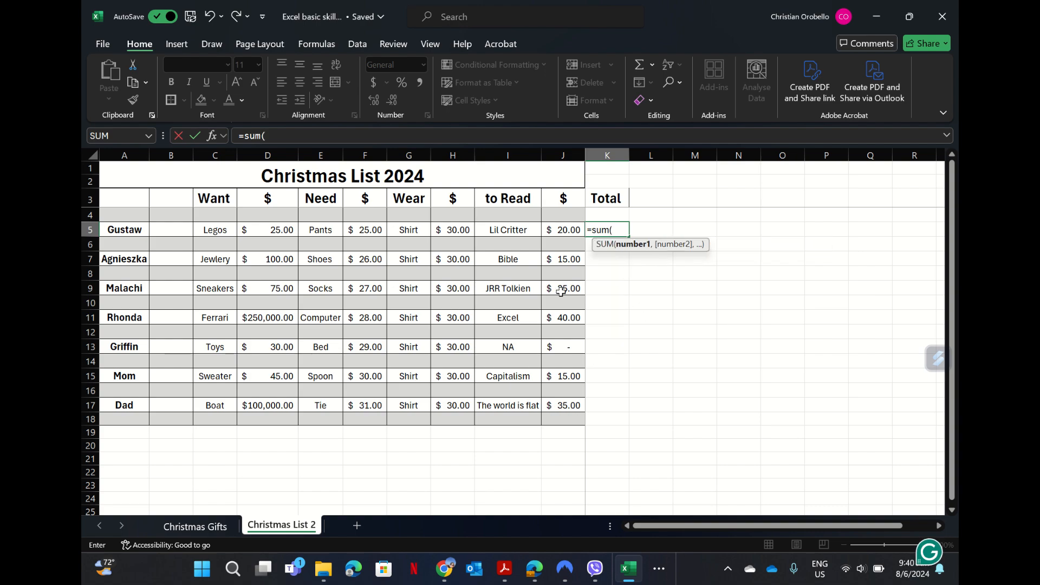
pyautogui.click(285, 233)
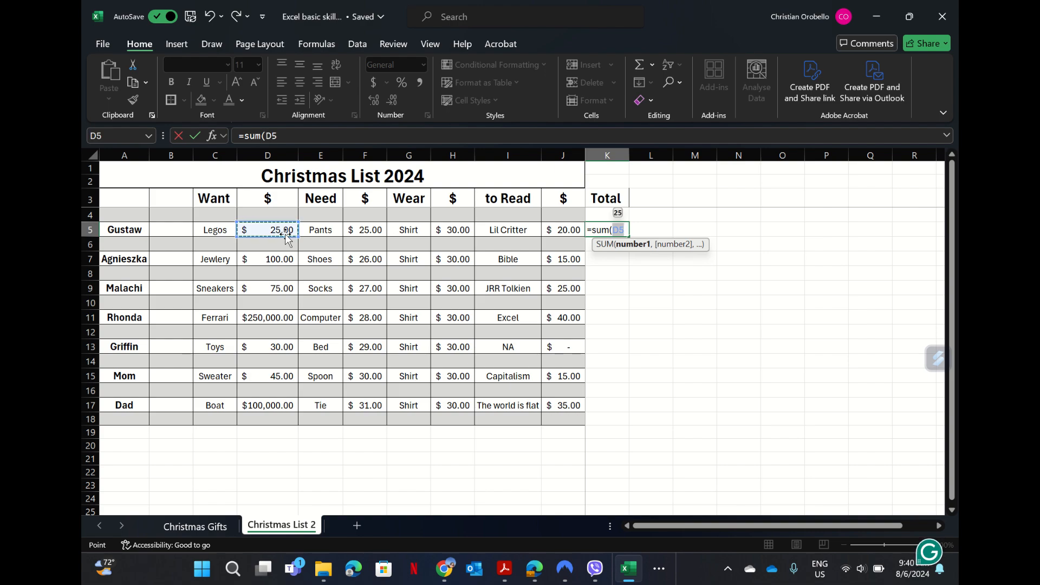
pyautogui.write('+')
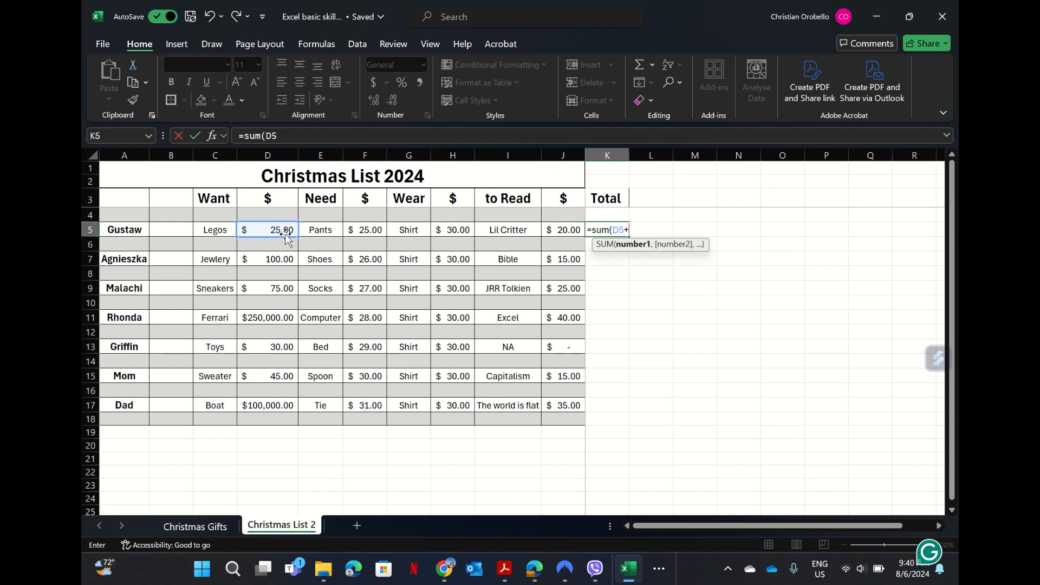
pyautogui.click(368, 231)
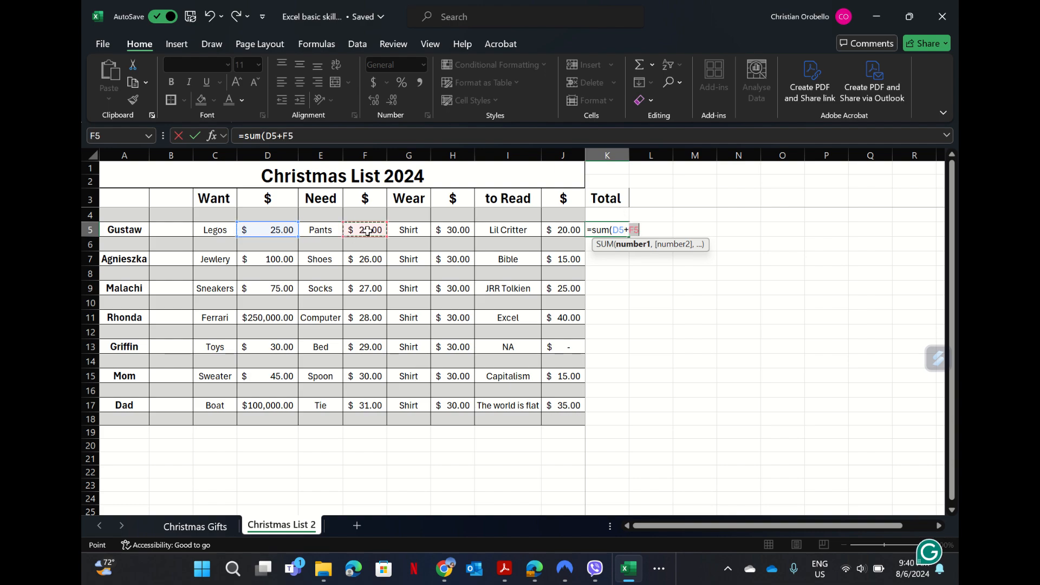
pyautogui.write('+')
pyautogui.click(441, 231)
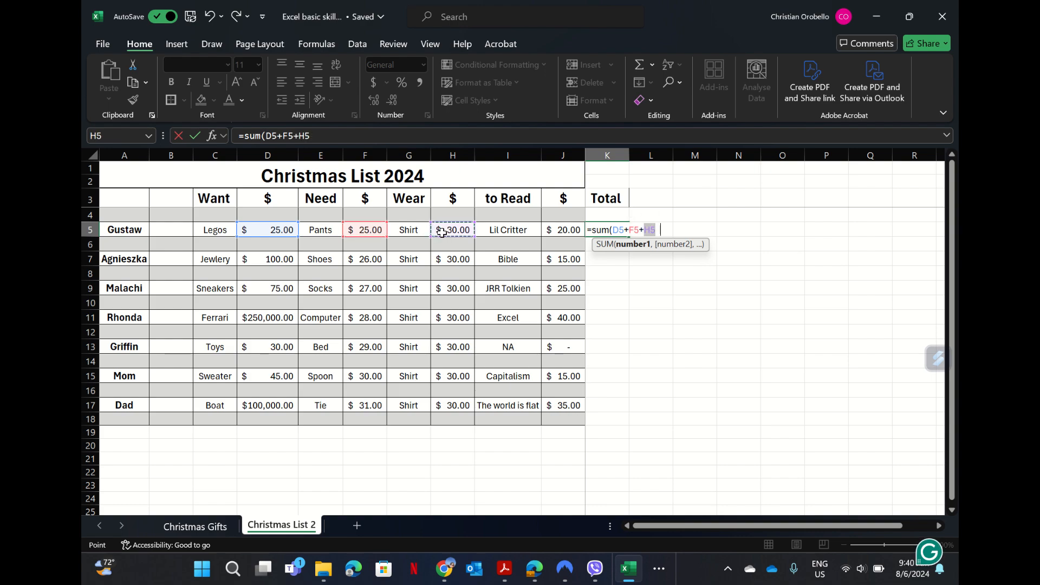
pyautogui.write('+')
pyautogui.click(554, 229)
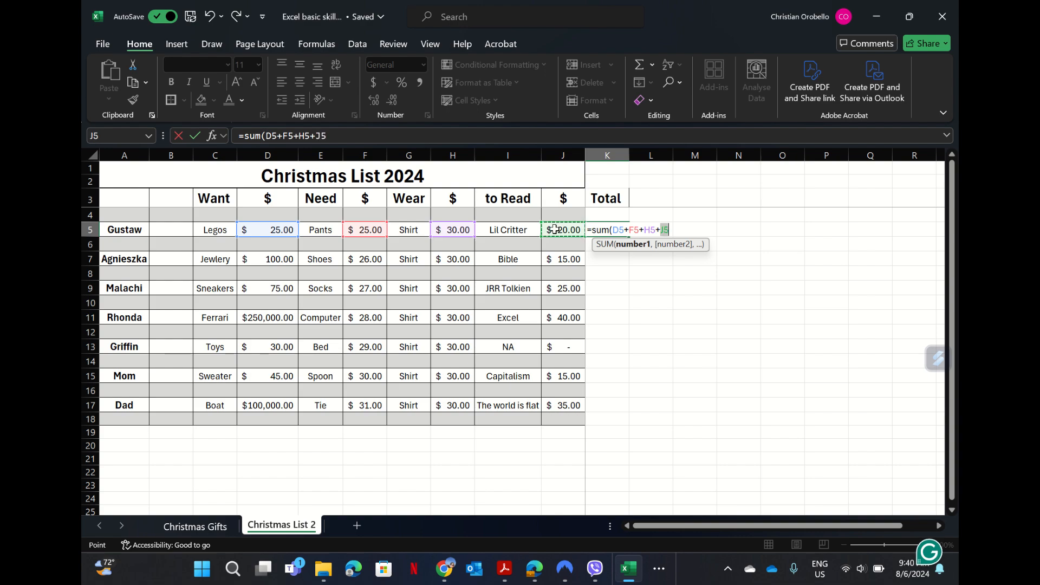
pyautogui.write('+')
pyautogui.press('BackSpace')
pyautogui.write(')')
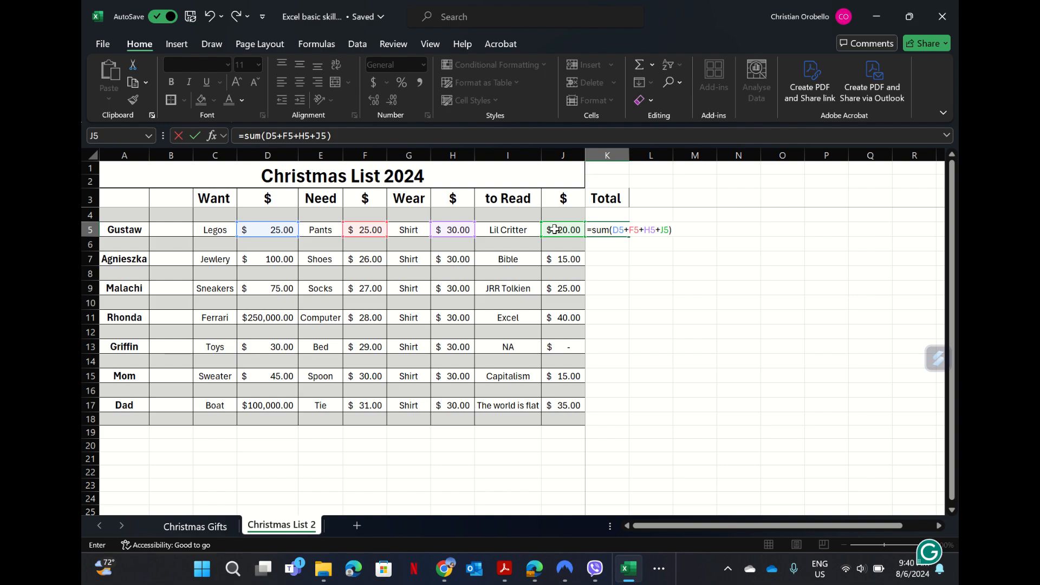
pyautogui.press('Return')
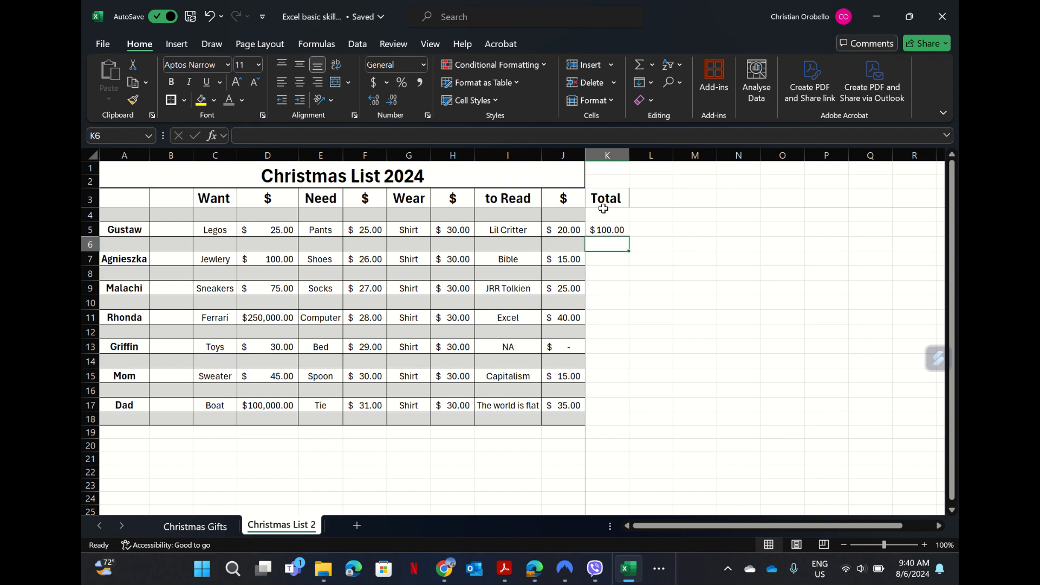
# - Make the Total column cells K4:K18 bold
pyautogui.moveTo(602, 214); pyautogui.dragTo(596, 418)
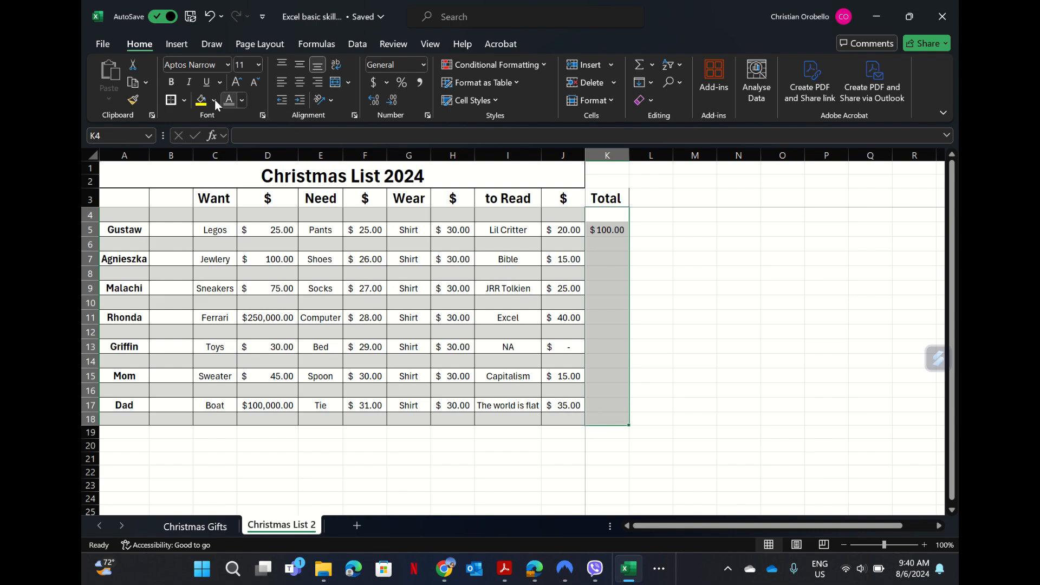
pyautogui.click(175, 82)
pyautogui.click(690, 265)
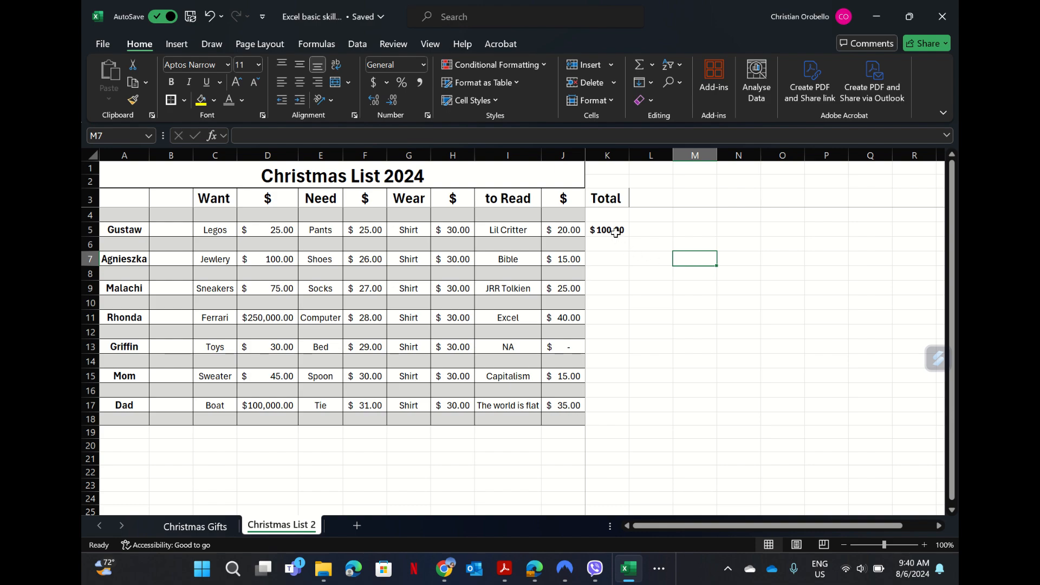
# - Fill the total formula with its blank spacer row from K5:K6 down through K18, and autofit the width of column K
pyautogui.moveTo(615, 232)
pyautogui.mouseDown()
pyautogui.moveTo(607, 228)
pyautogui.moveTo(607, 240)
pyautogui.mouseUp()
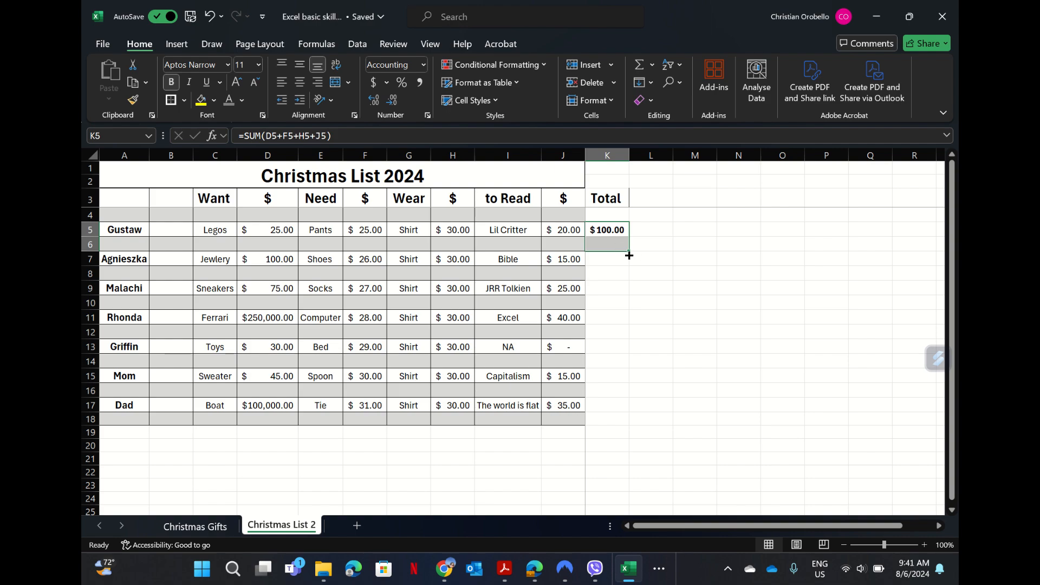
pyautogui.moveTo(628, 255); pyautogui.dragTo(621, 426)
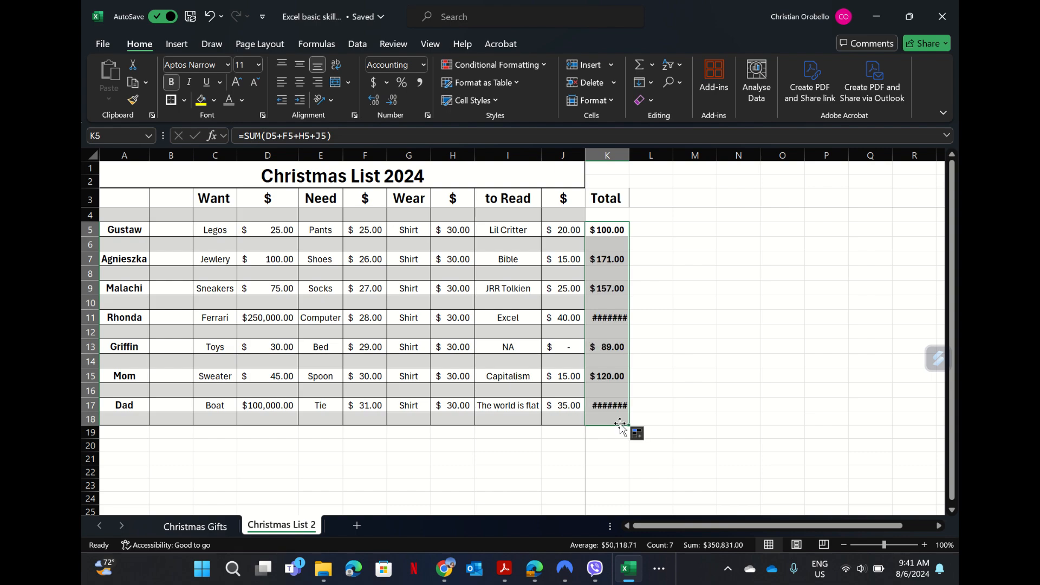
pyautogui.doubleClick(629, 154)
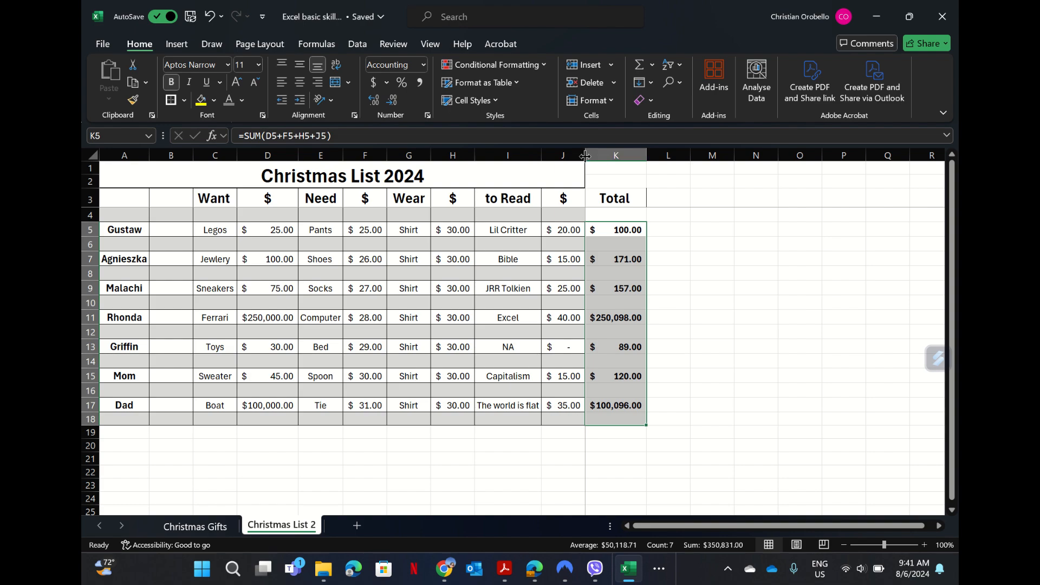
pyautogui.click(209, 15)
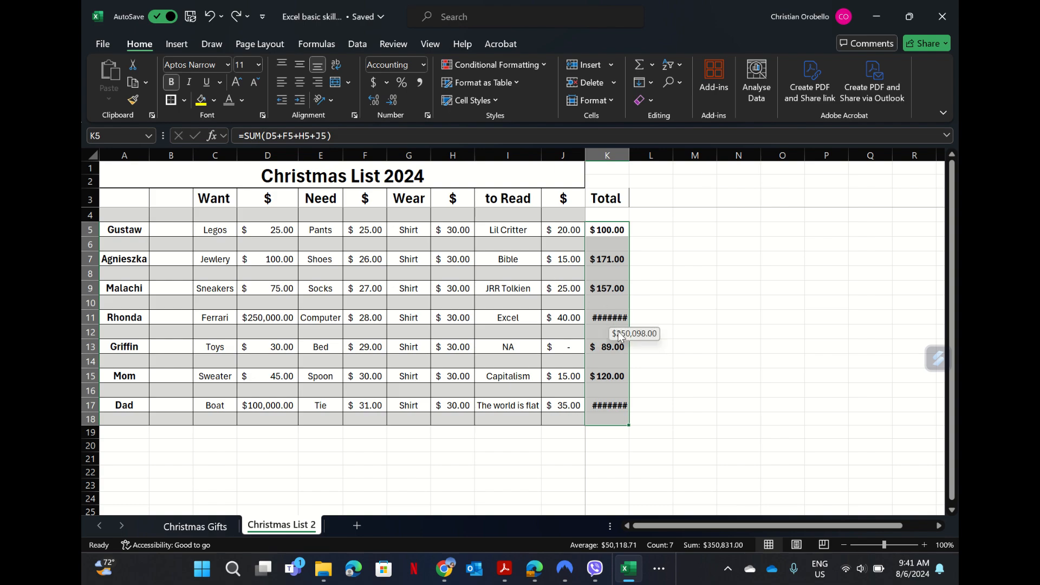
pyautogui.doubleClick(632, 155)
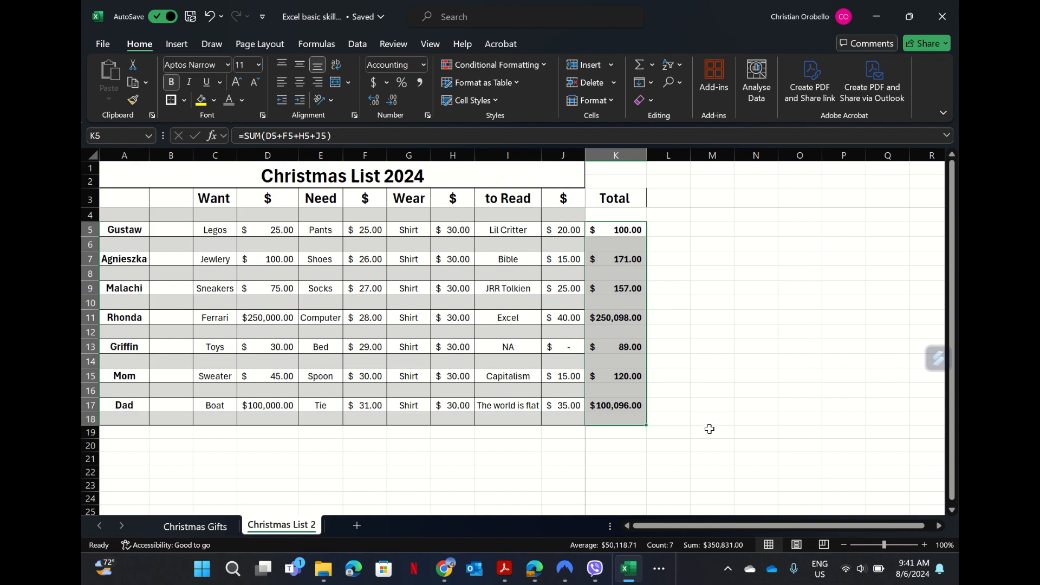
pyautogui.click(676, 460)
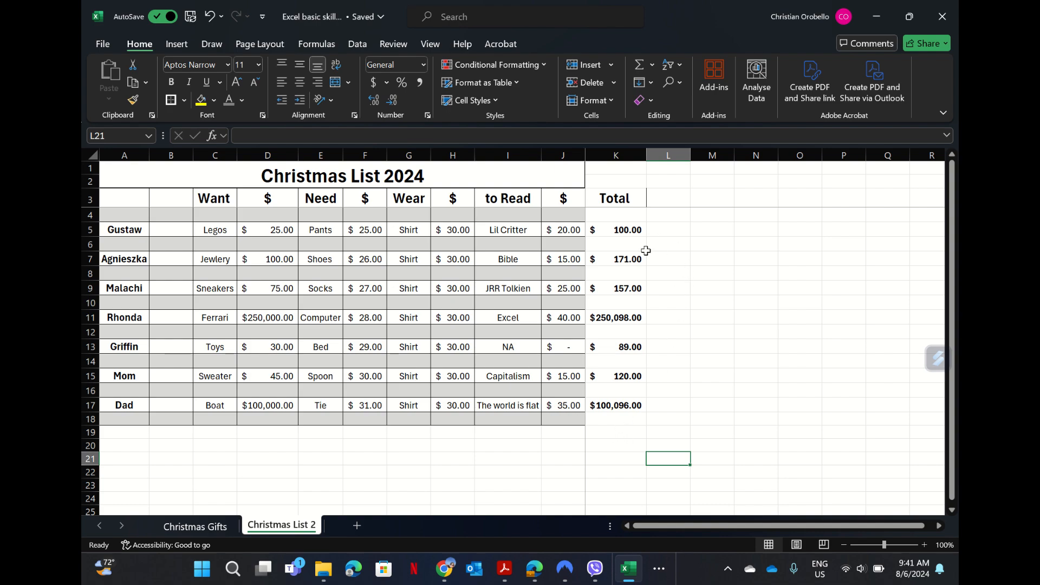
# - Enter the label Grand Total in J19 and autofit column J to its text
pyautogui.click(545, 431)
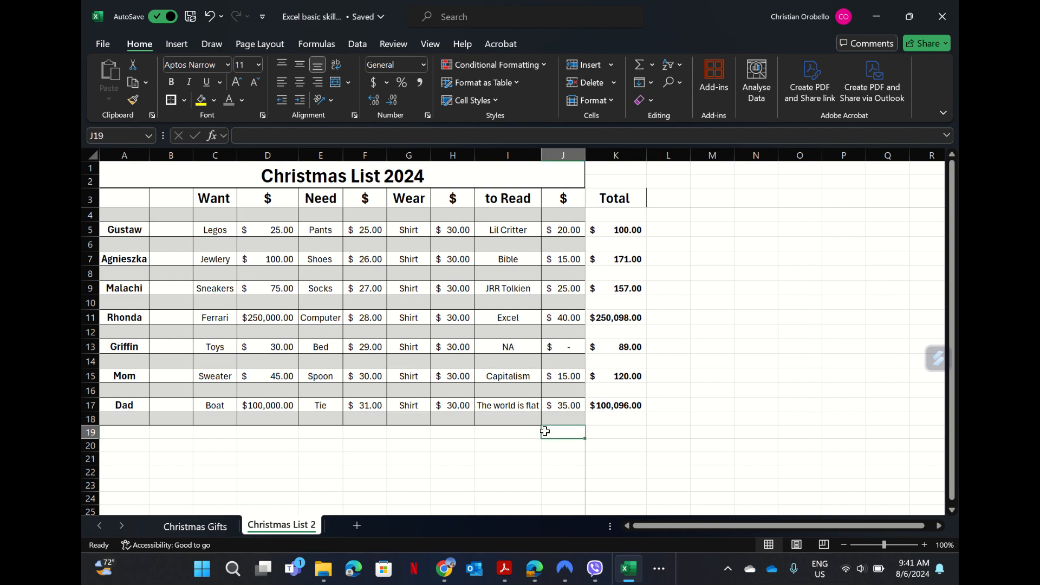
pyautogui.write('Grand Tot')
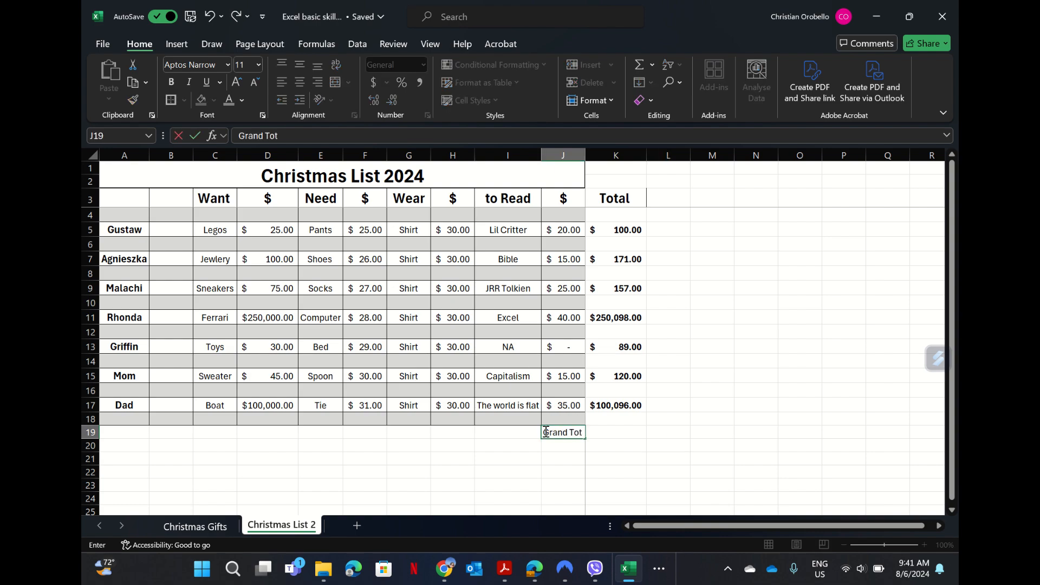
pyautogui.write('al')
pyautogui.click(587, 155)
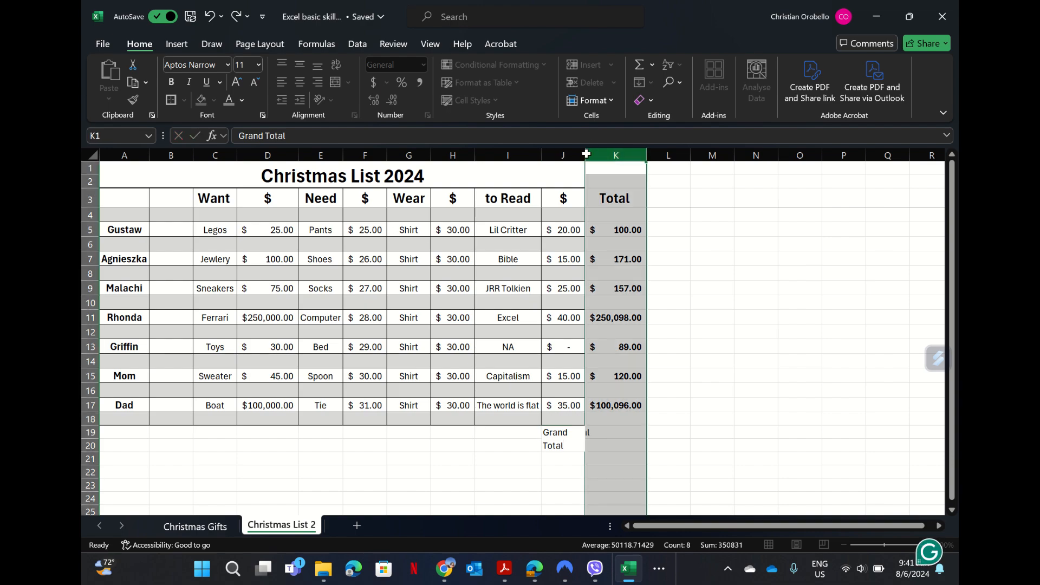
pyautogui.doubleClick(585, 155)
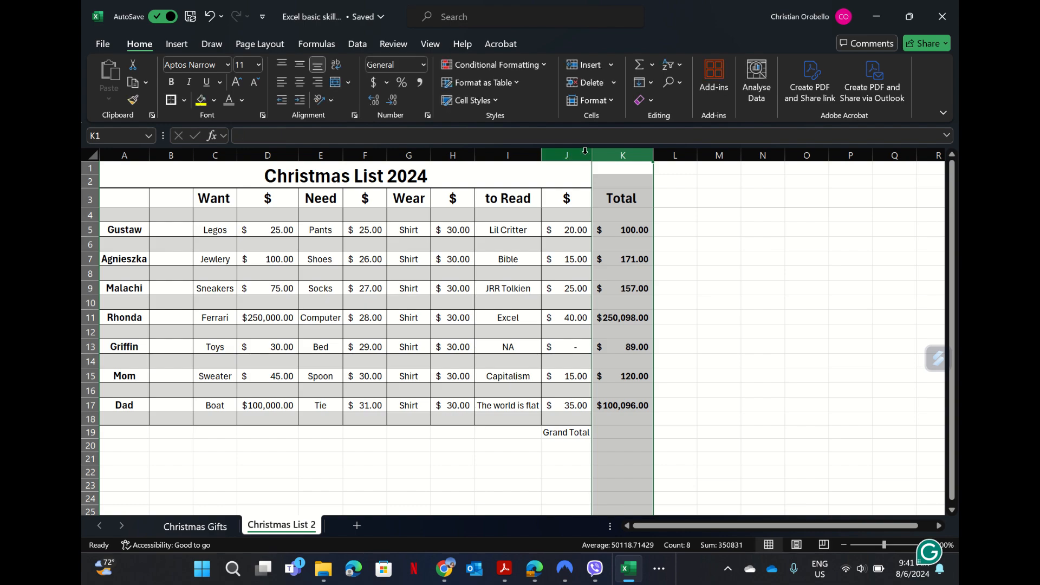
# - Use AutoSum on the Total column to add up K5:K18 in K19
pyautogui.click(620, 433)
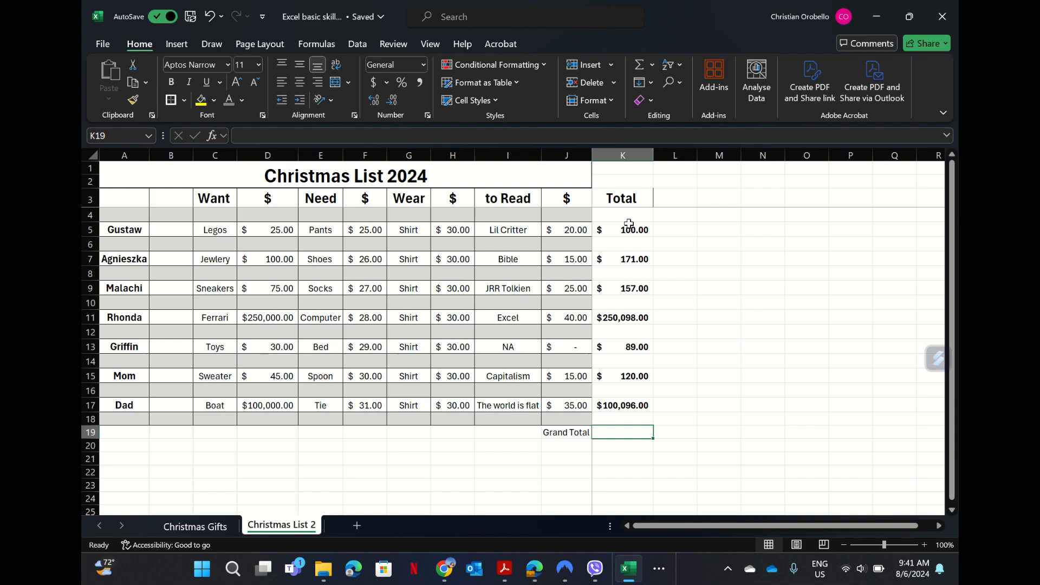
pyautogui.moveTo(629, 224); pyautogui.dragTo(620, 429)
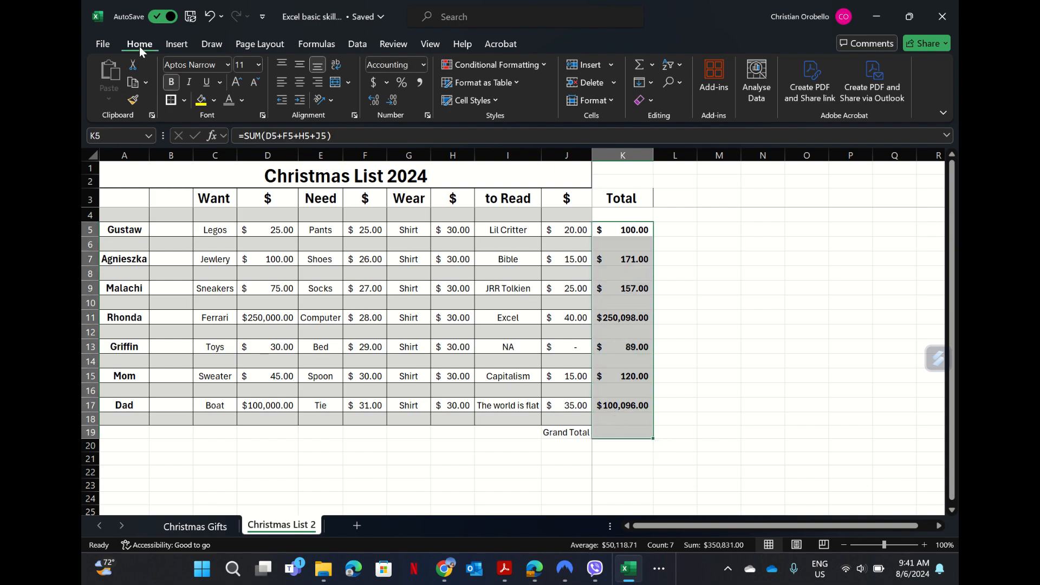
pyautogui.click(635, 68)
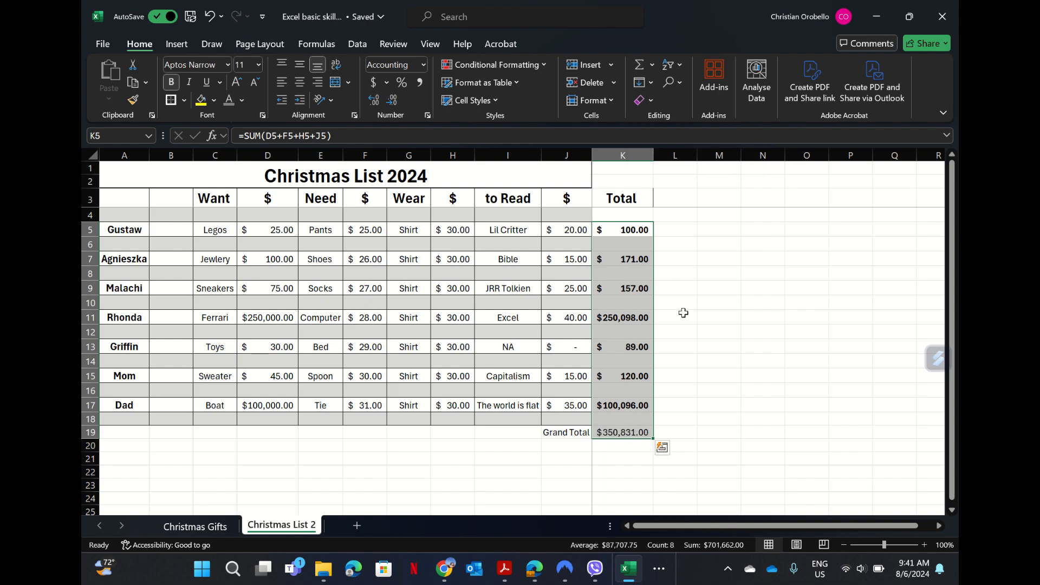
# - Make the grand total amount in K19 bold and increase its font size to 14
pyautogui.click(624, 430)
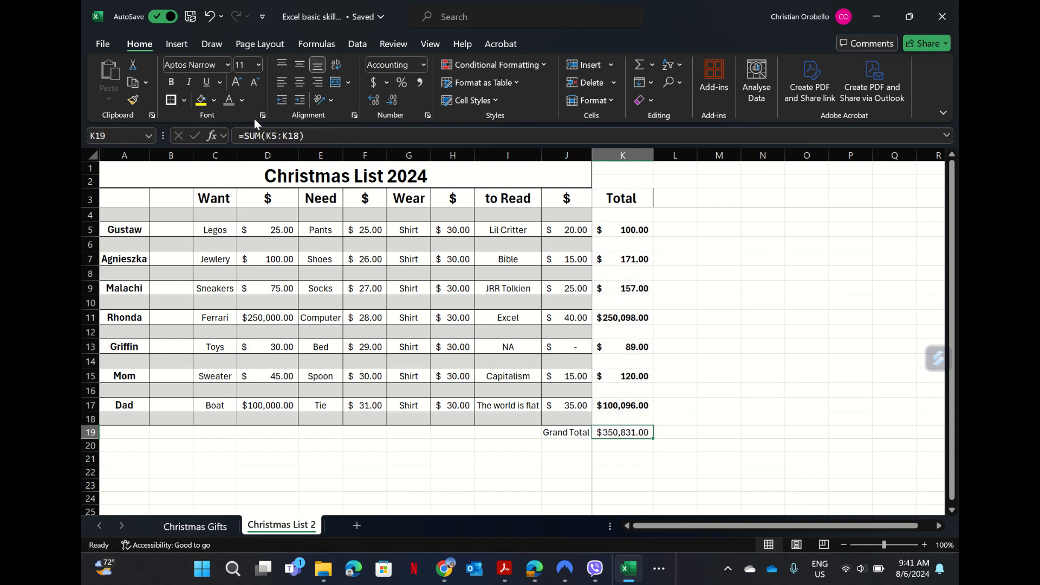
pyautogui.click(176, 82)
pyautogui.click(240, 81)
pyautogui.click(239, 81)
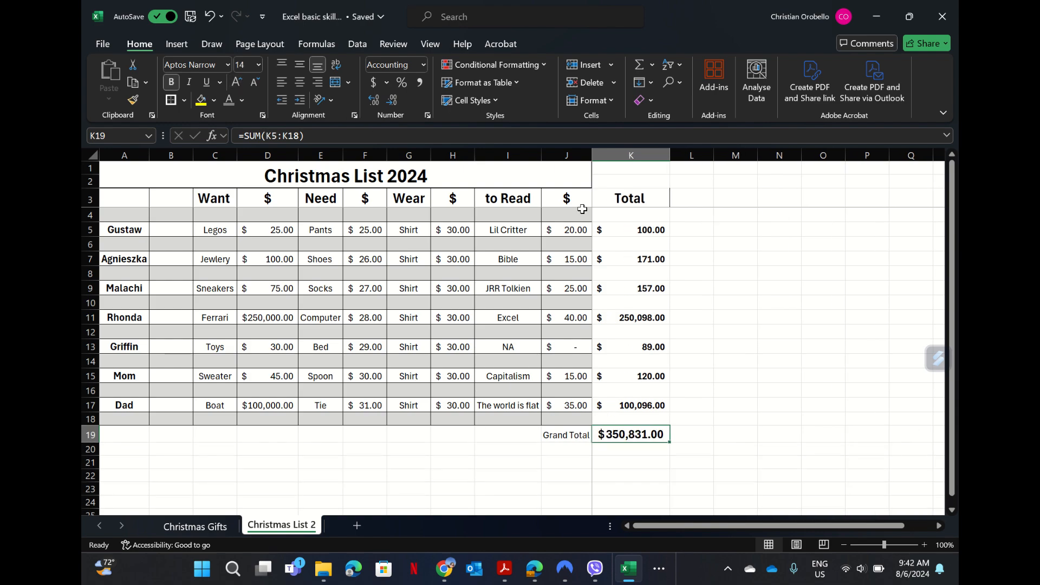
pyautogui.click(732, 448)
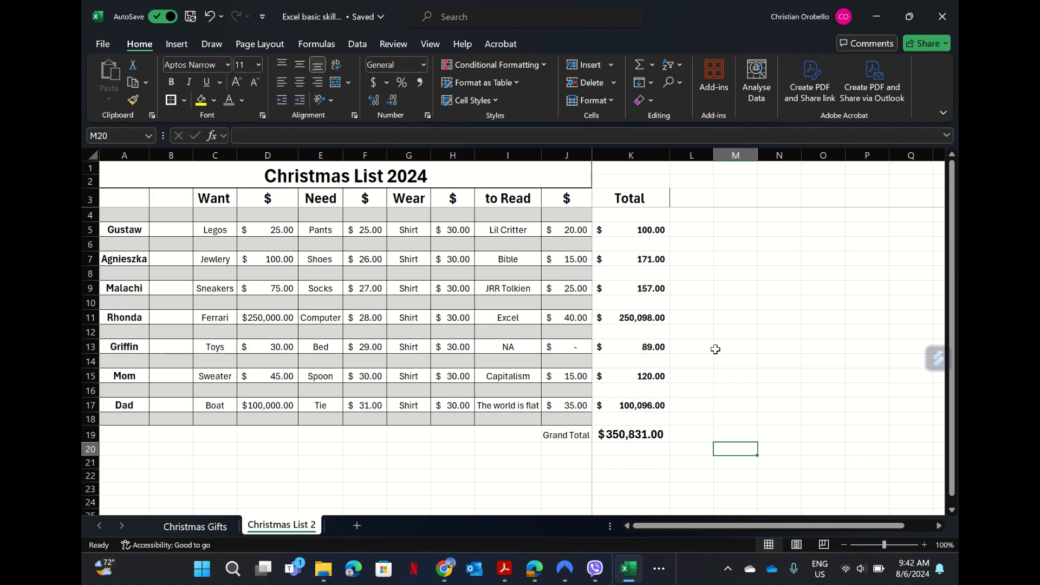
# - Change two prices in the Wear $ column, setting H11 to 0 and H9 to 200
pyautogui.click(457, 320)
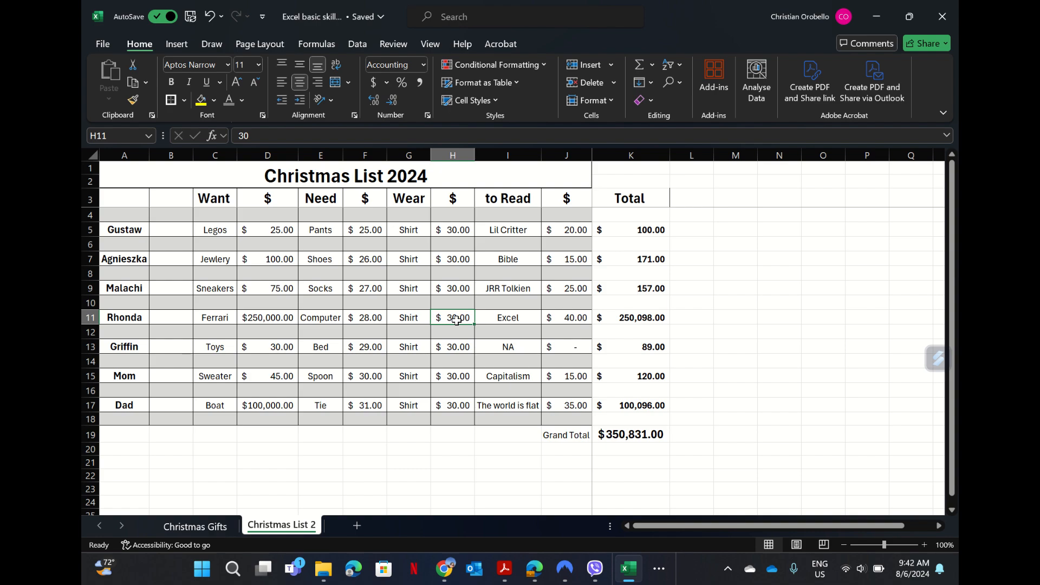
pyautogui.write('0')
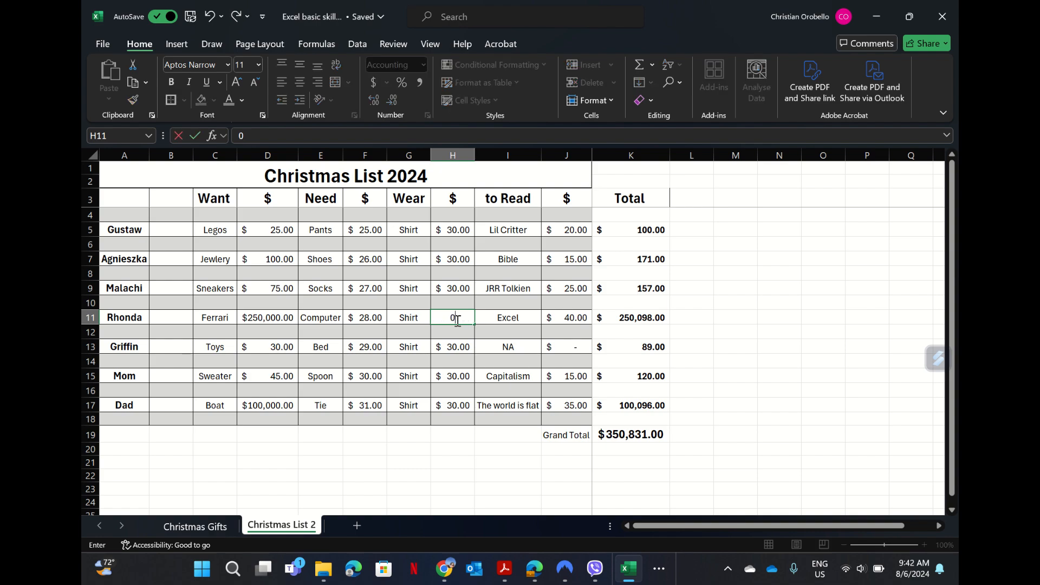
pyautogui.click(788, 405)
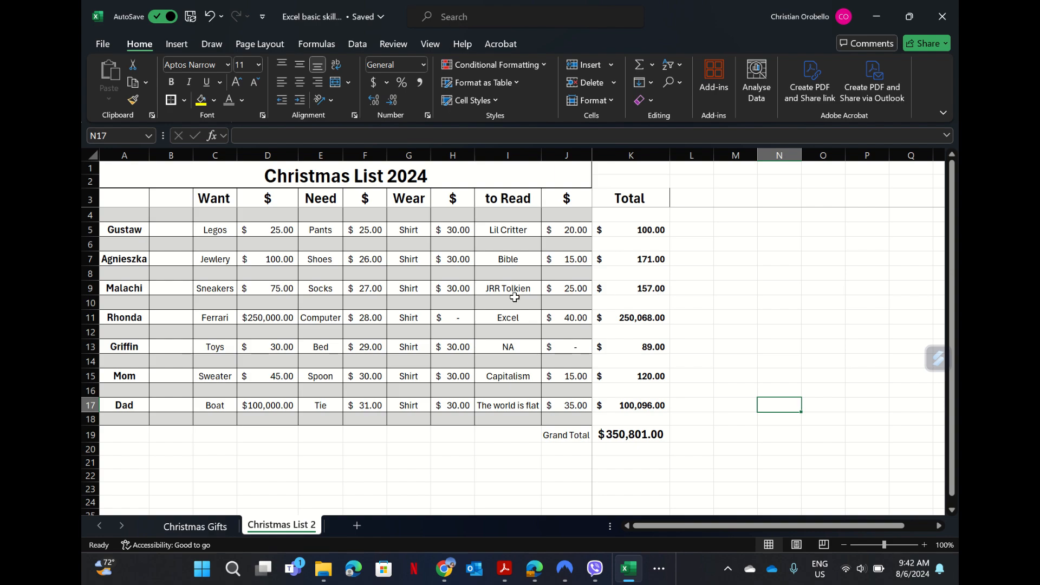
pyautogui.click(450, 292)
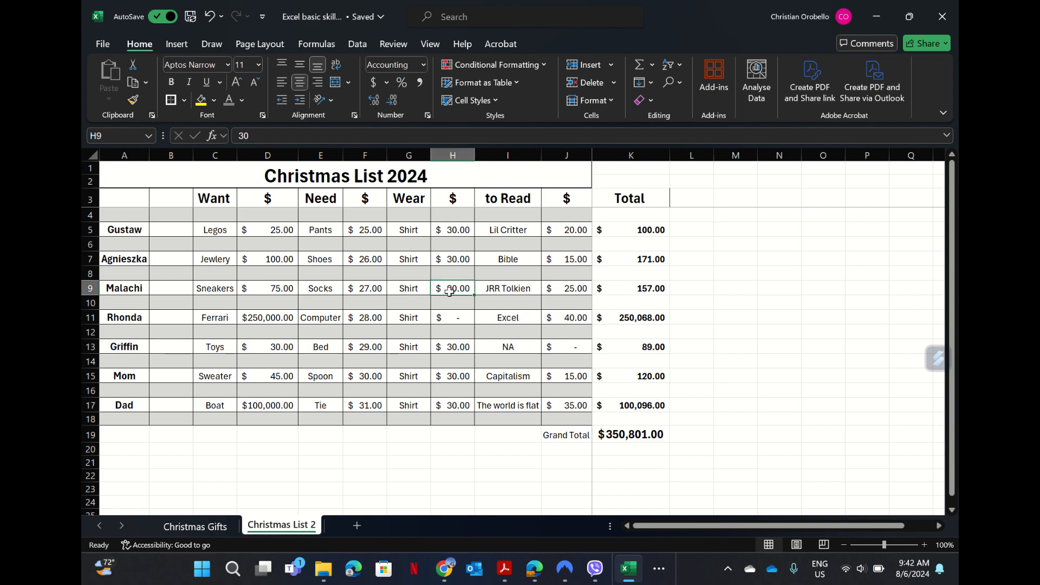
pyautogui.write('200')
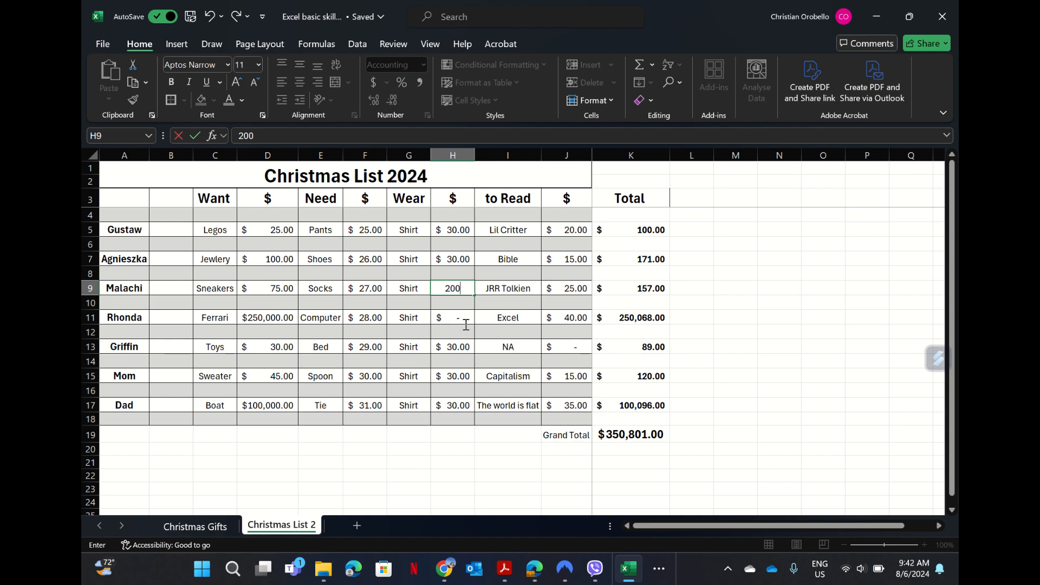
pyautogui.click(459, 488)
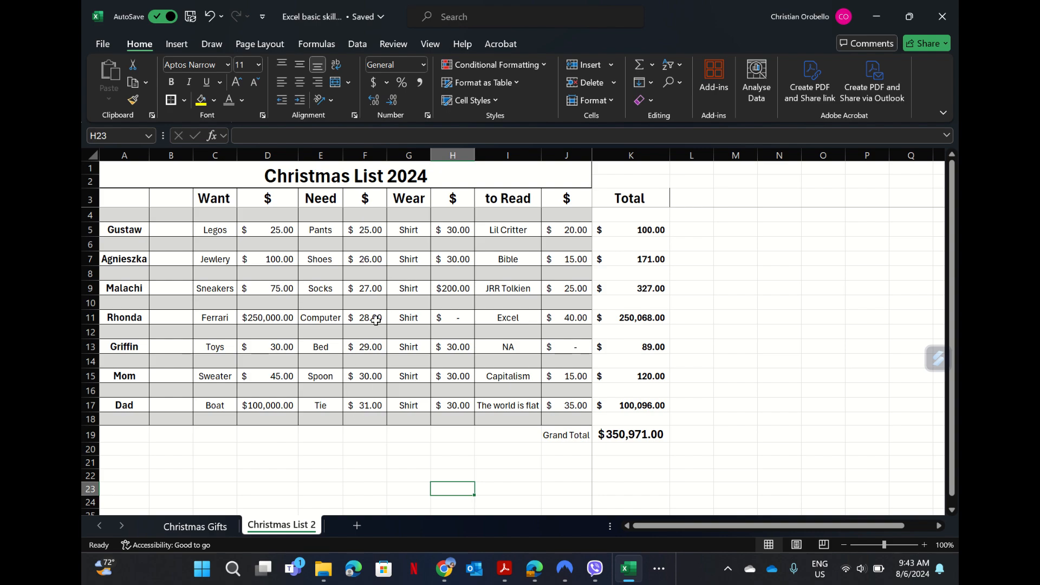
# - Examine the total formulas in K5, K7 and K9, and compare the Christmas Gifts sheet with Christmas List 2
pyautogui.click(629, 233)
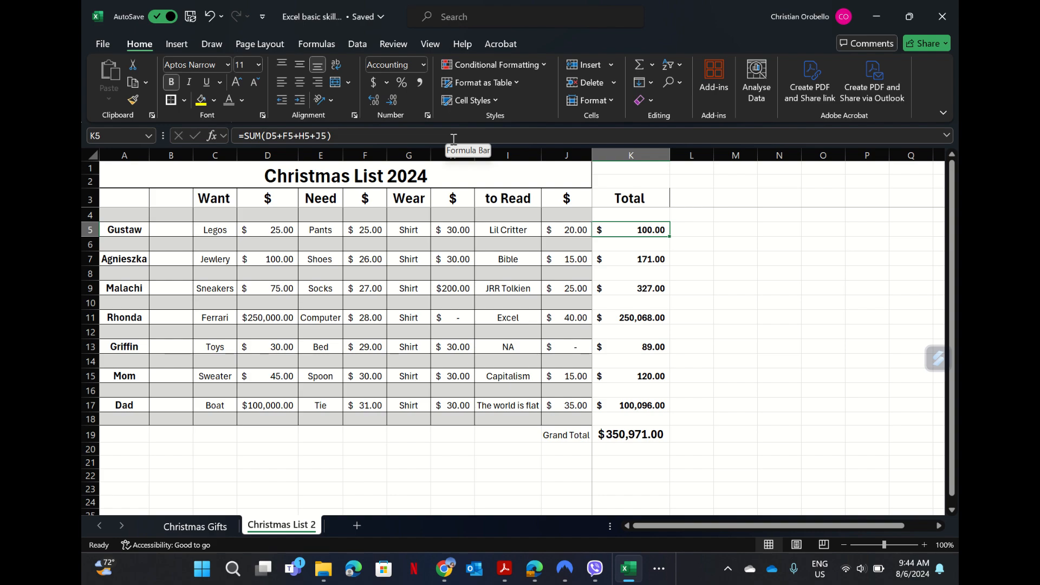
pyautogui.click(775, 258)
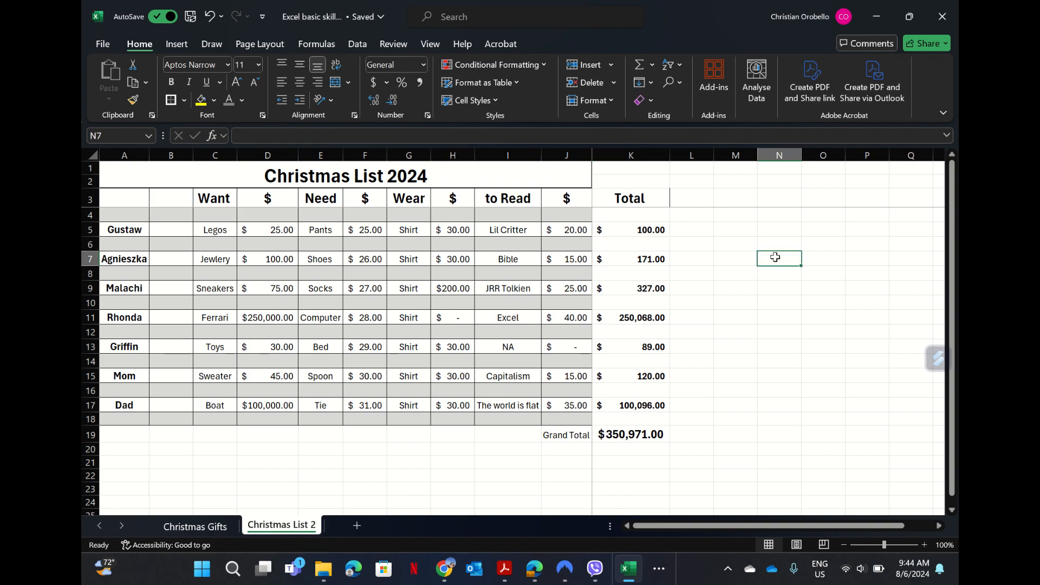
pyautogui.click(652, 260)
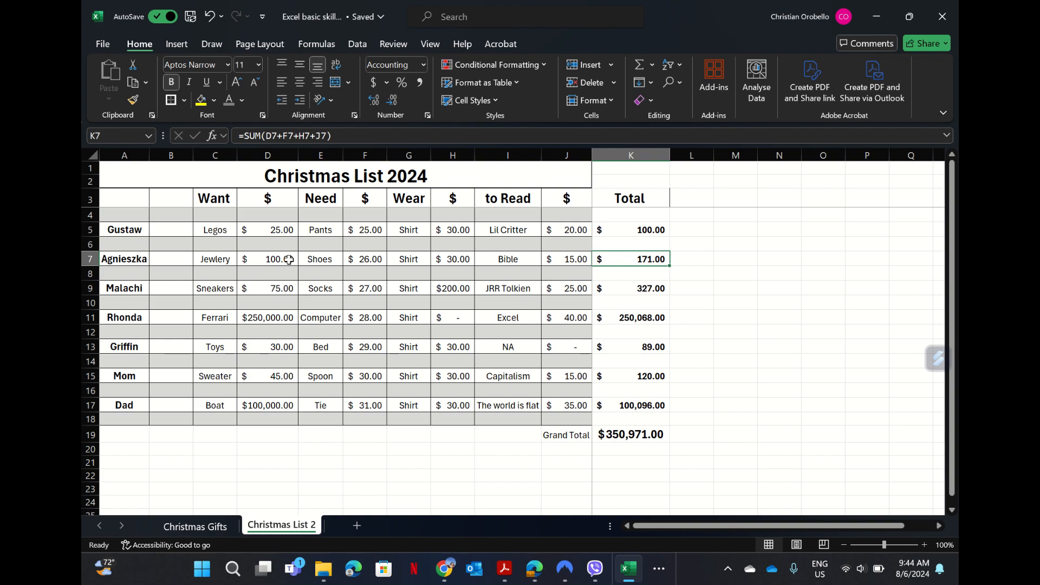
pyautogui.click(641, 294)
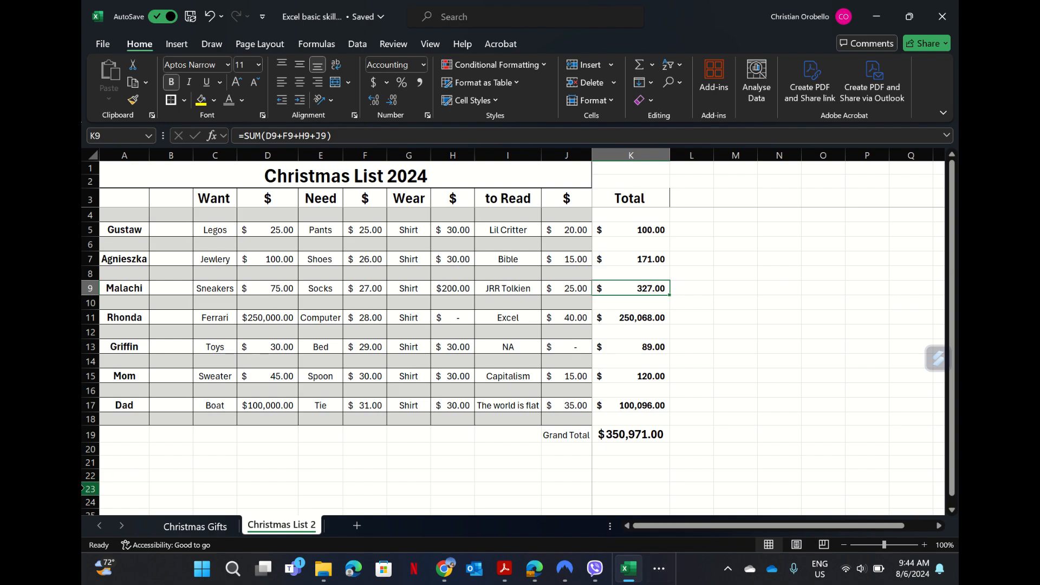
pyautogui.click(196, 525)
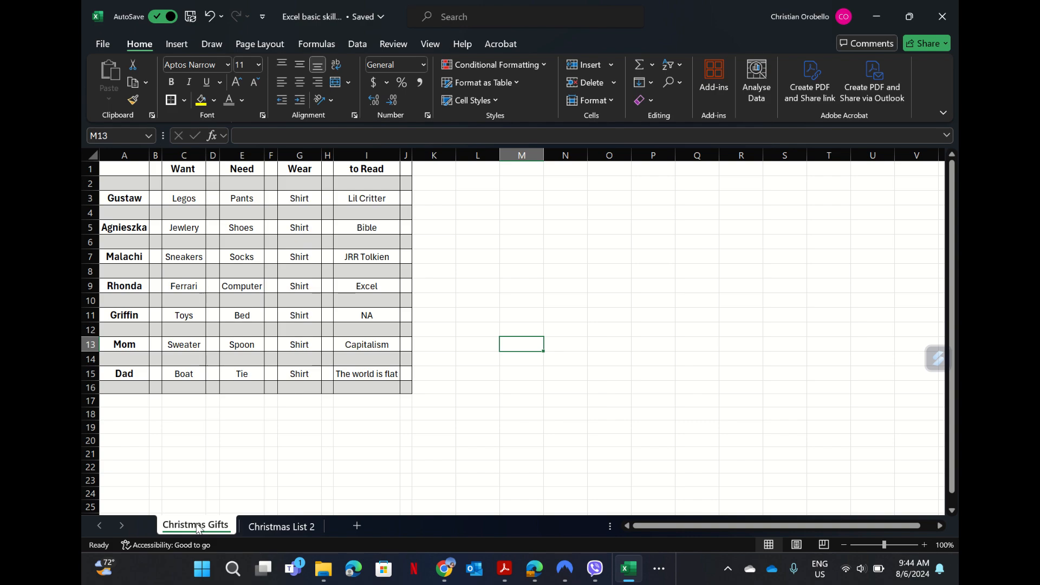
pyautogui.click(280, 527)
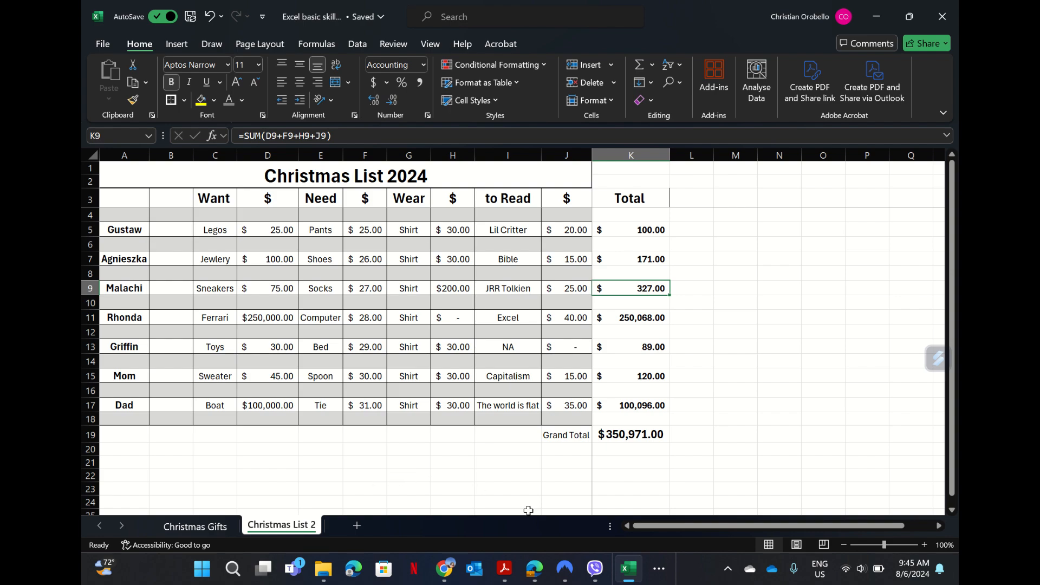
pyautogui.click(660, 569)
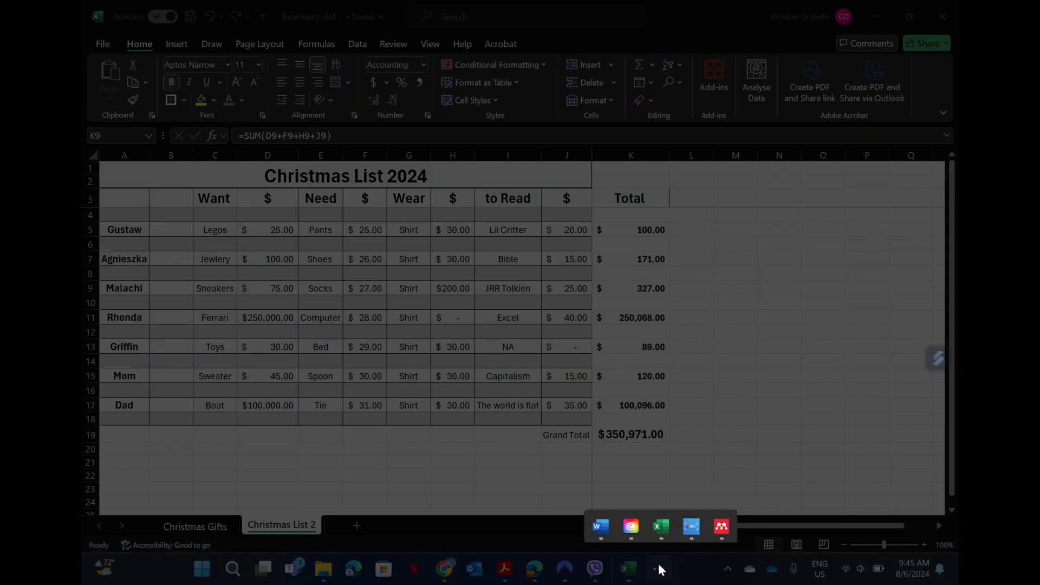